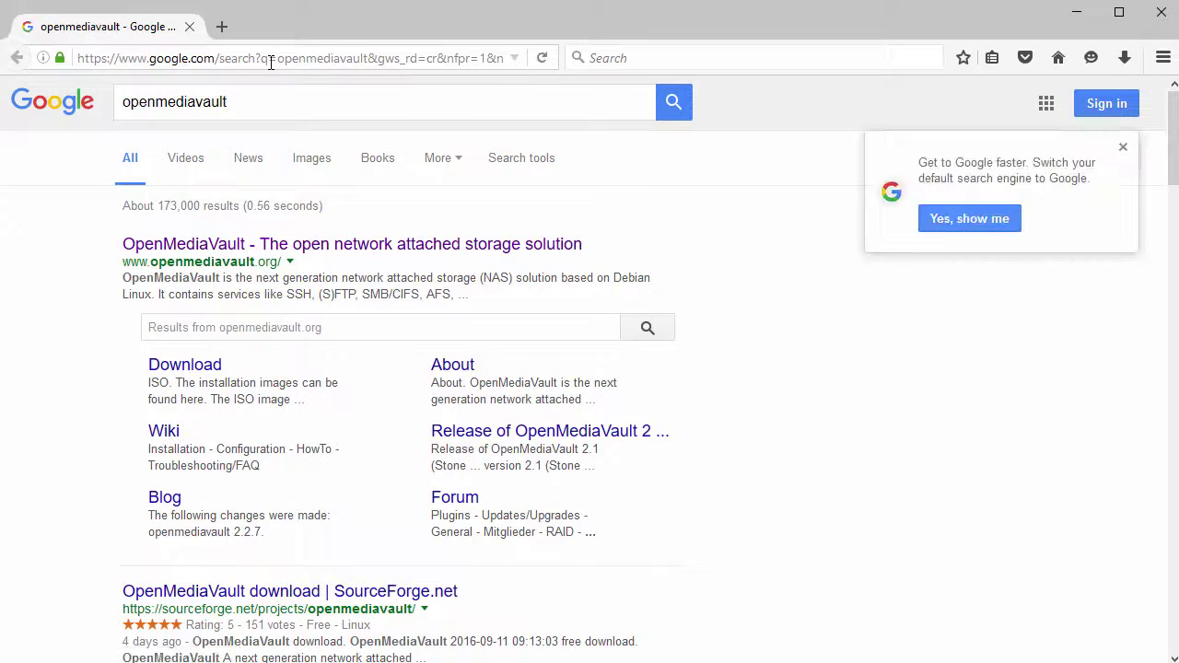
# - Open openmediavault.org from the Google results and scroll through its home page
pyautogui.click(359, 245)
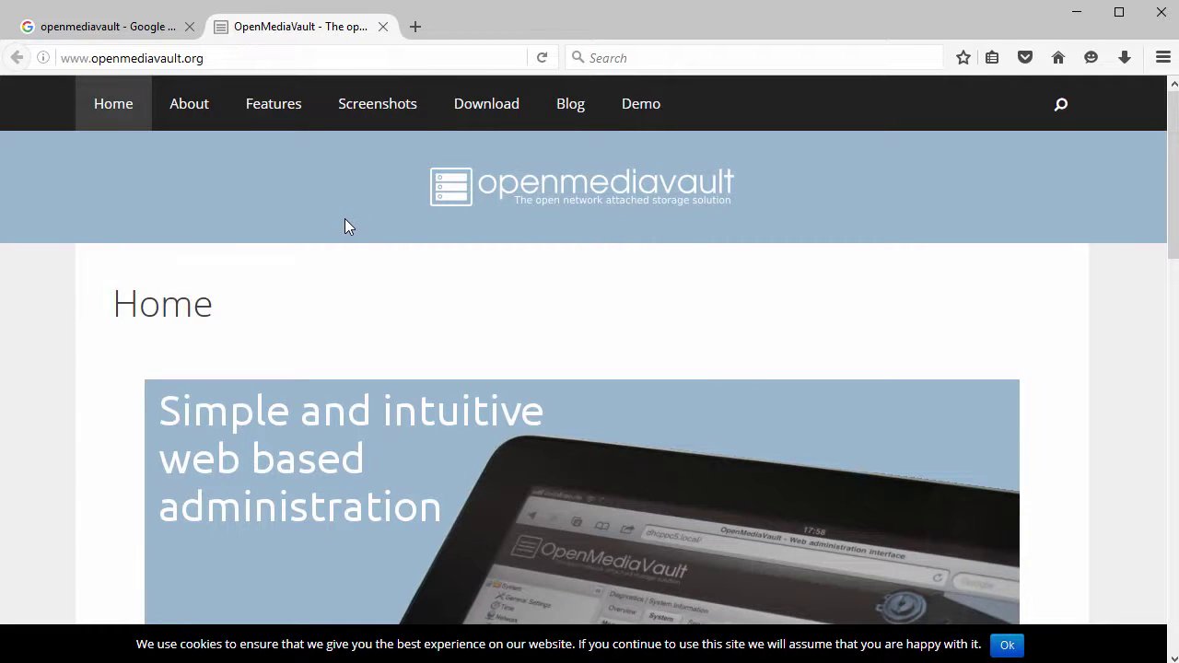
pyautogui.scroll(-3, 386, 347)
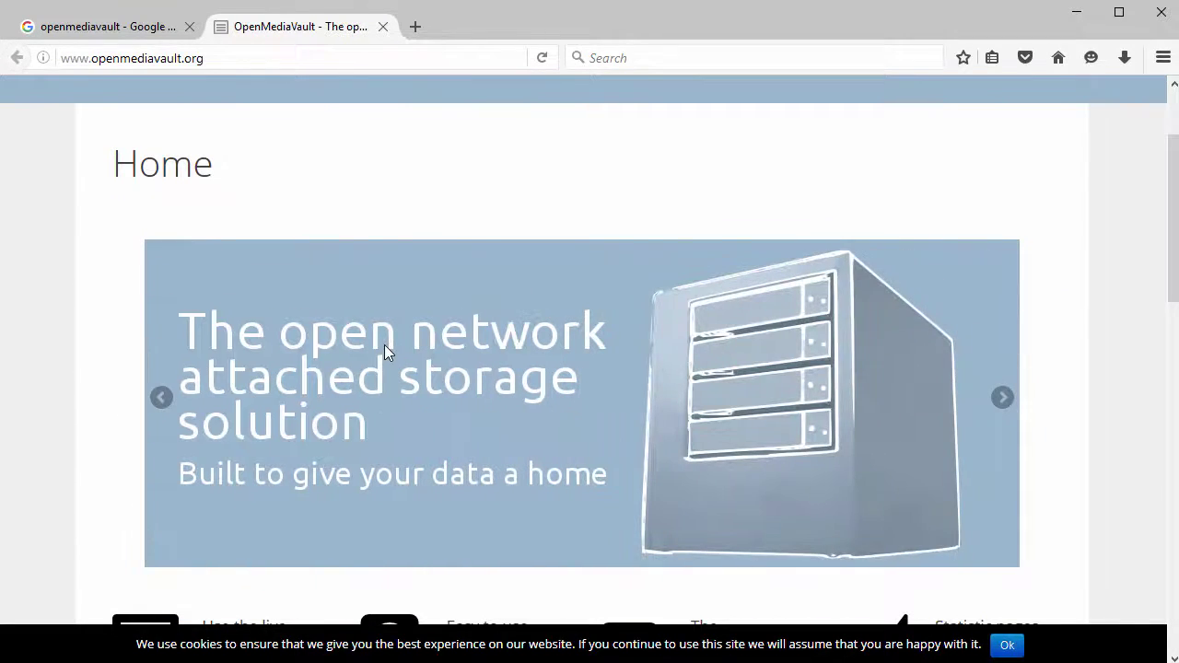
pyautogui.scroll(-3, 386, 347)
pyautogui.scroll(-2, 384, 345)
pyautogui.scroll(5, 383, 345)
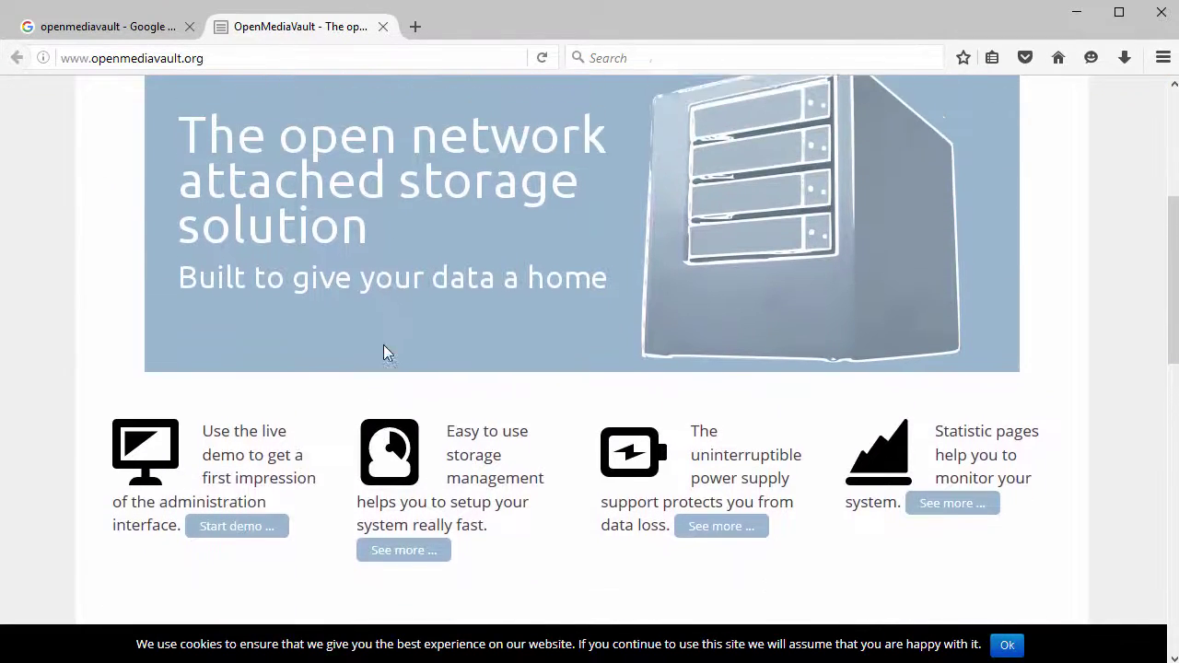
pyautogui.scroll(3, 383, 343)
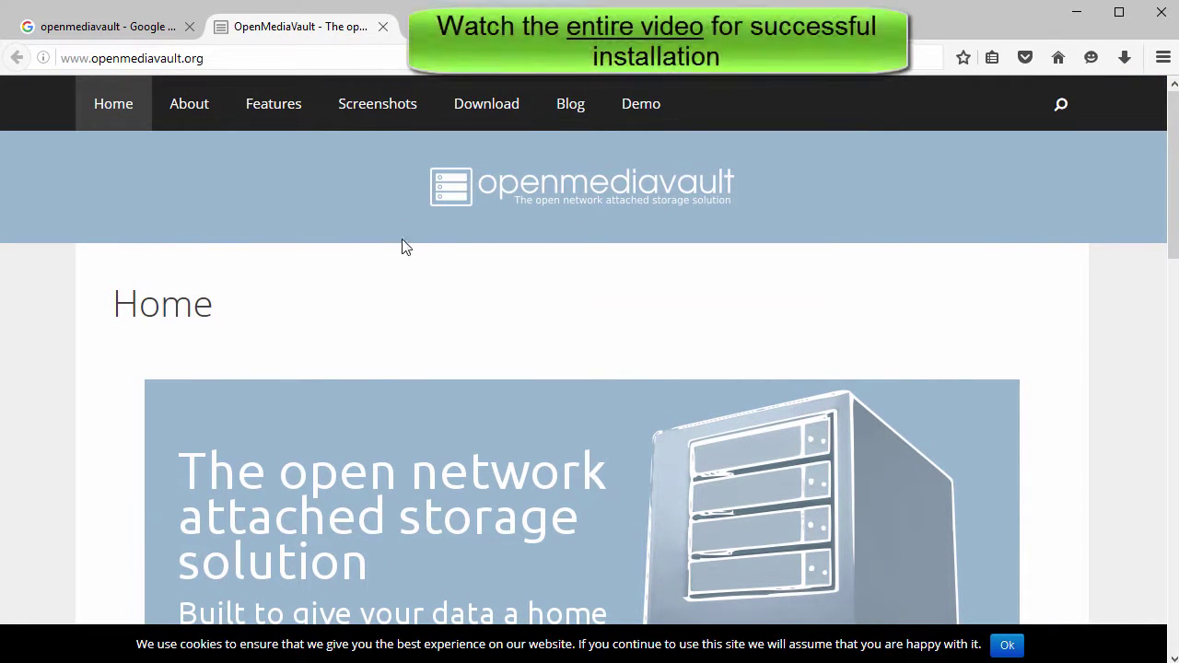
# - Go from the Download page's ISO link to SourceForge's 3.0beta folder
pyautogui.click(489, 119)
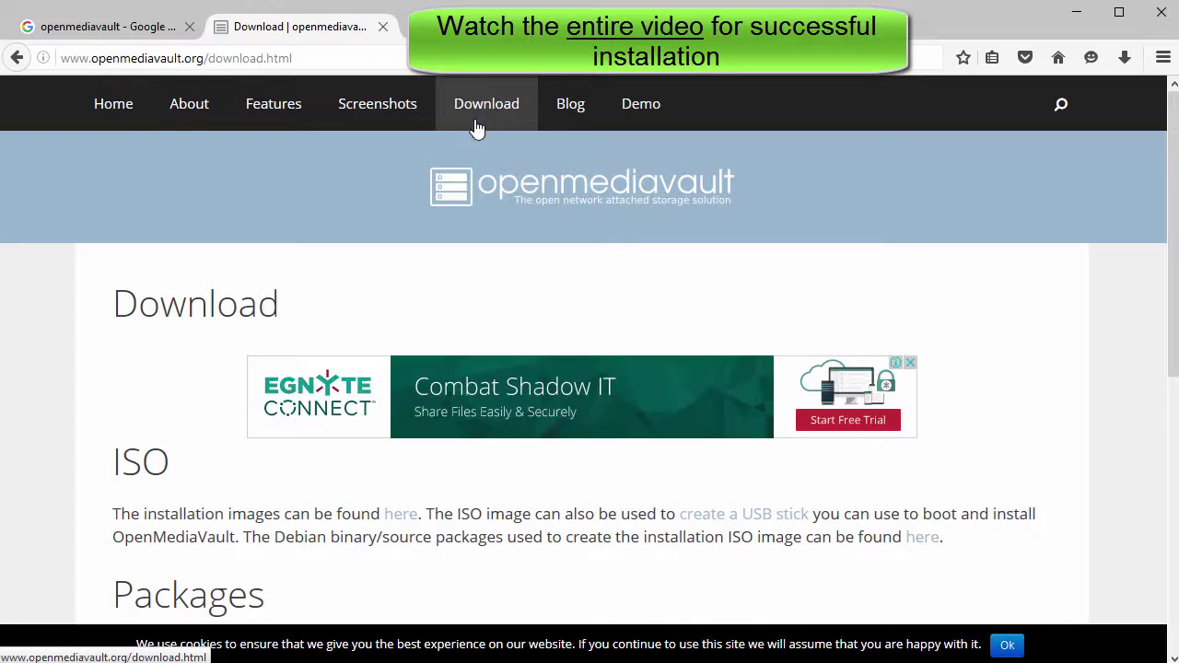
pyautogui.scroll(-3, 329, 261)
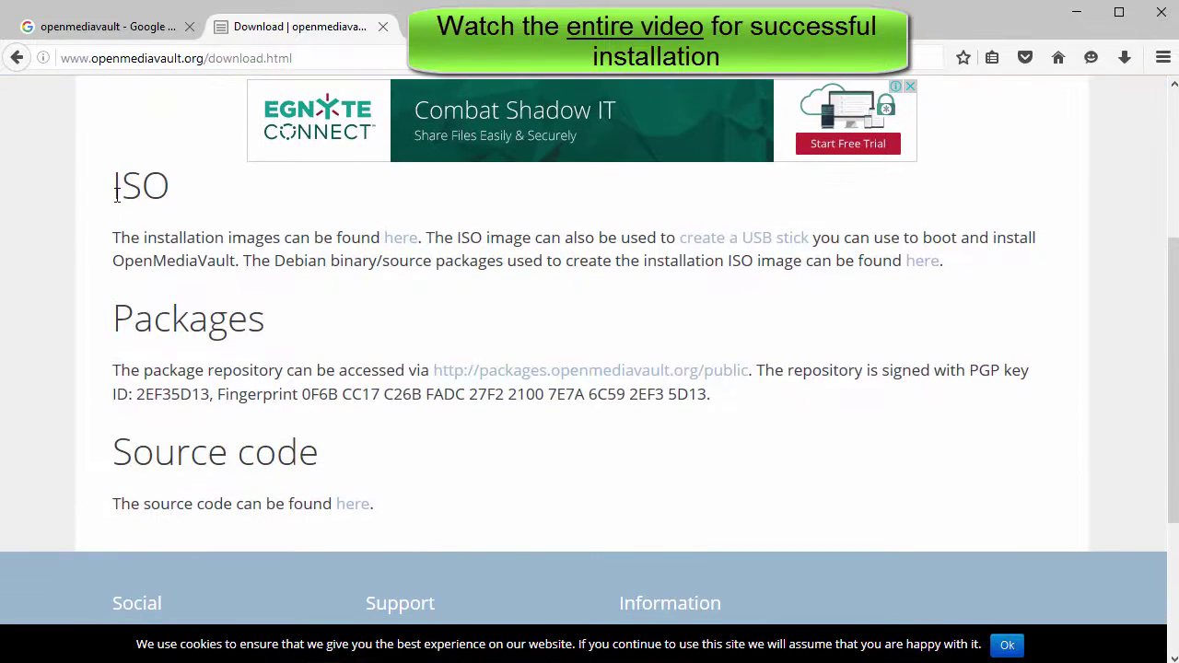
pyautogui.doubleClick(156, 187)
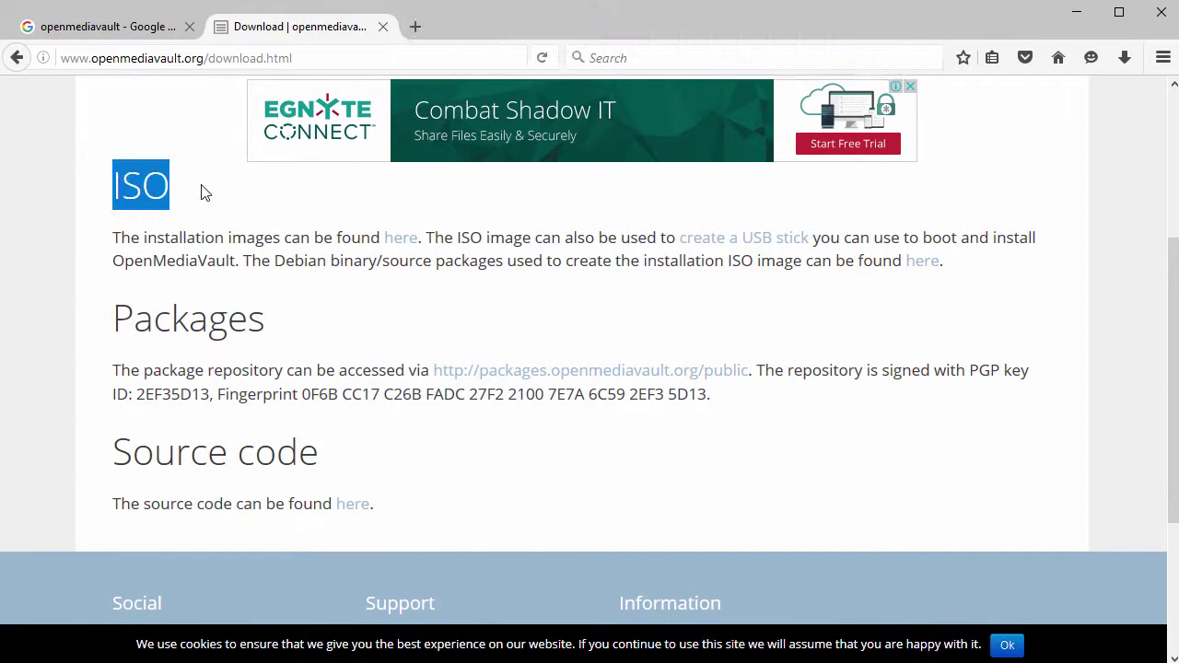
pyautogui.click(401, 240)
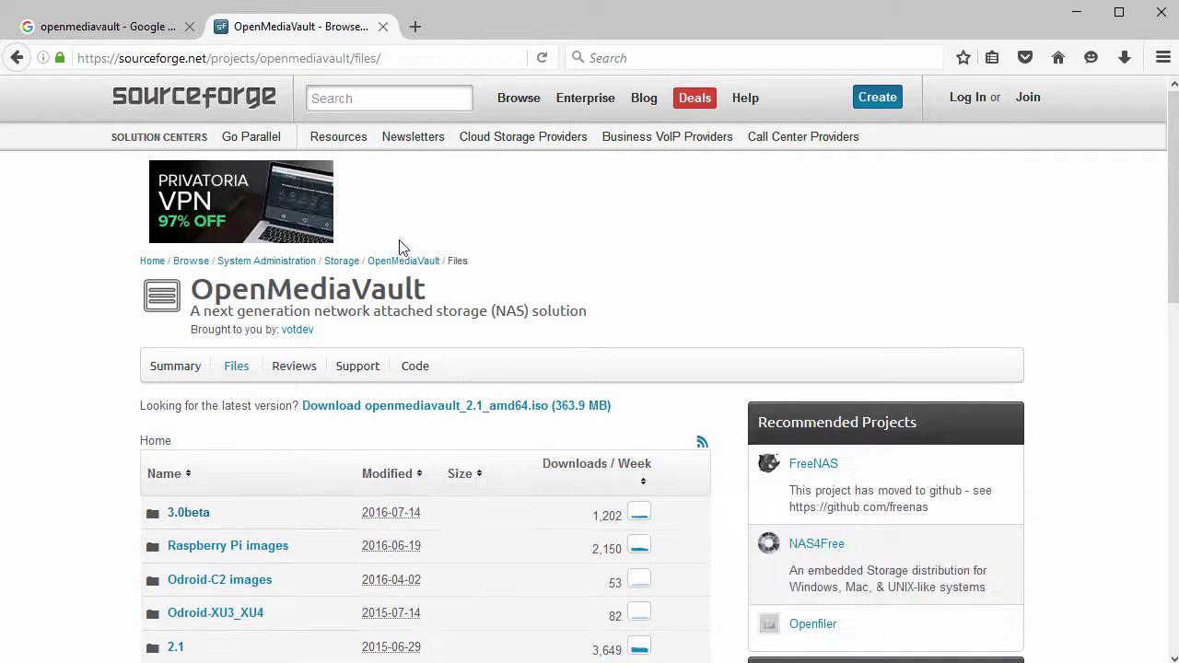
pyautogui.click(197, 518)
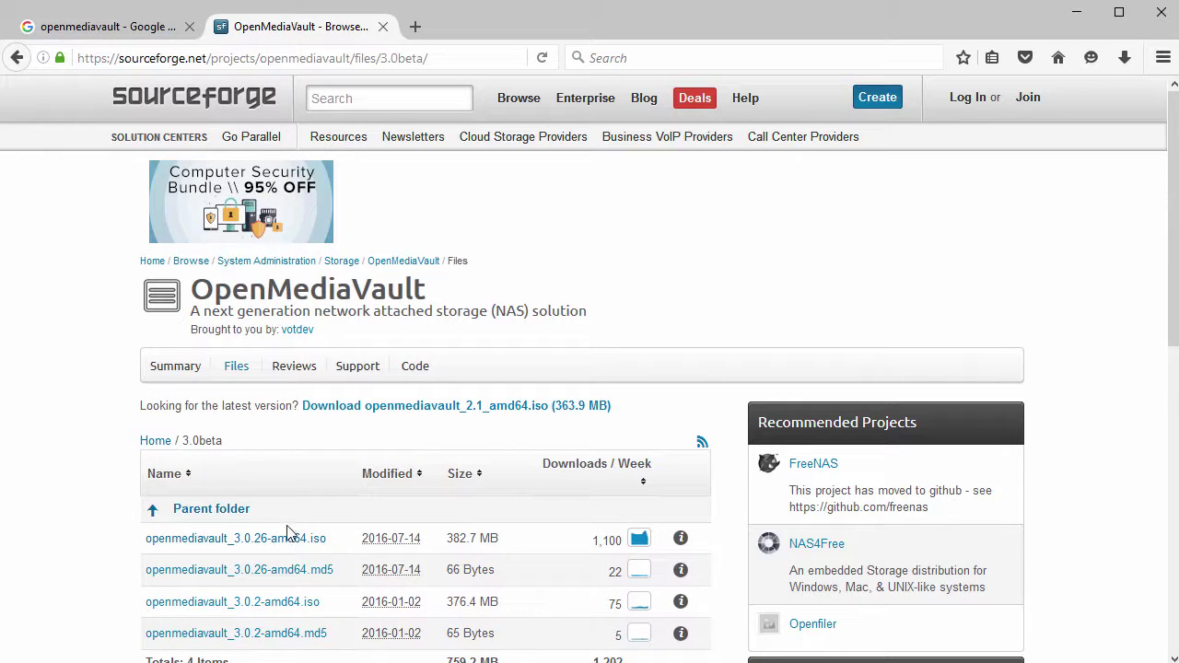
# - Download openmediavault_3.0.26-amd64.iso to Downloads, declining to overwrite the existing copy
pyautogui.click(285, 541)
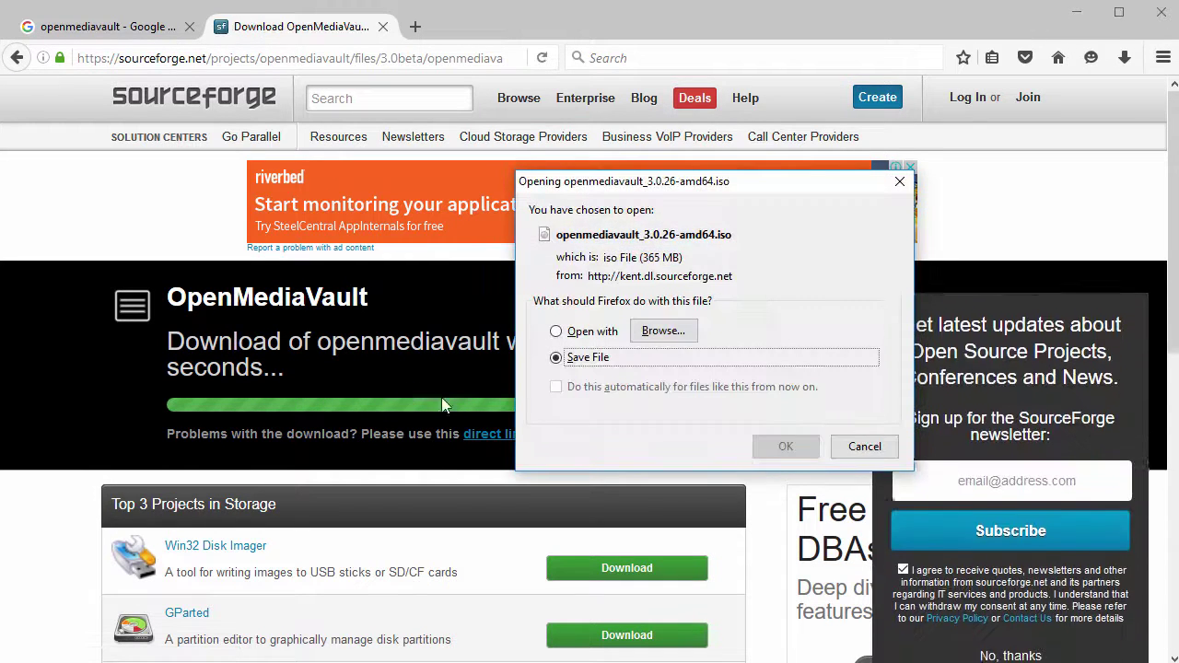
pyautogui.click(779, 447)
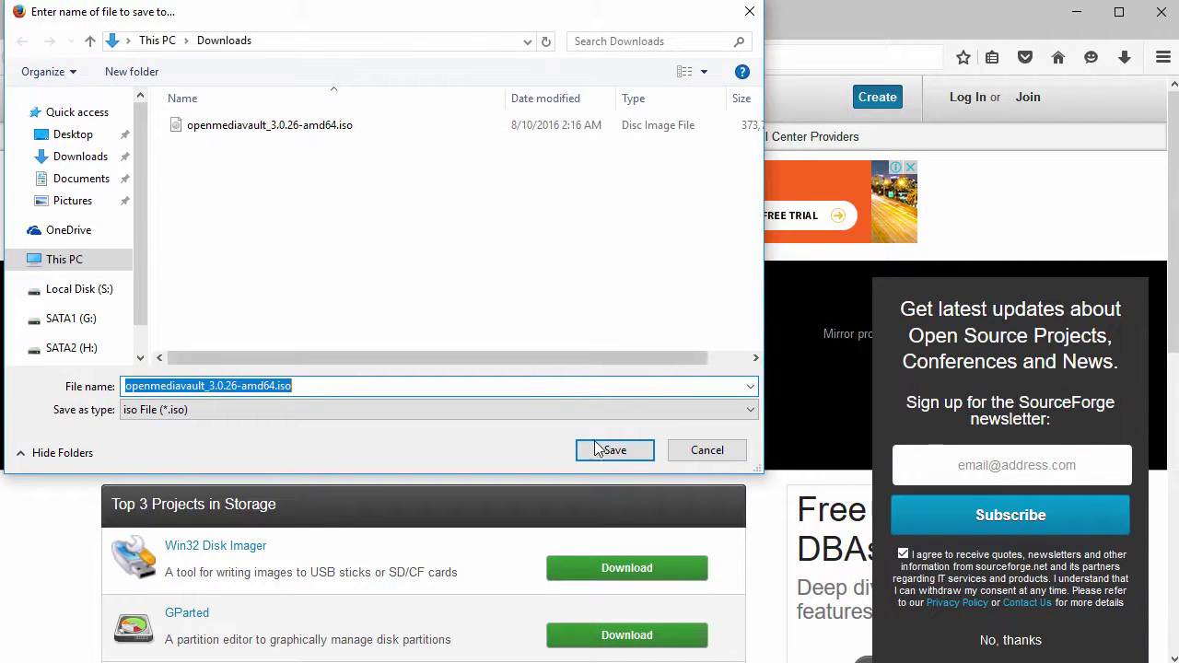
pyautogui.click(611, 451)
pyautogui.click(748, 416)
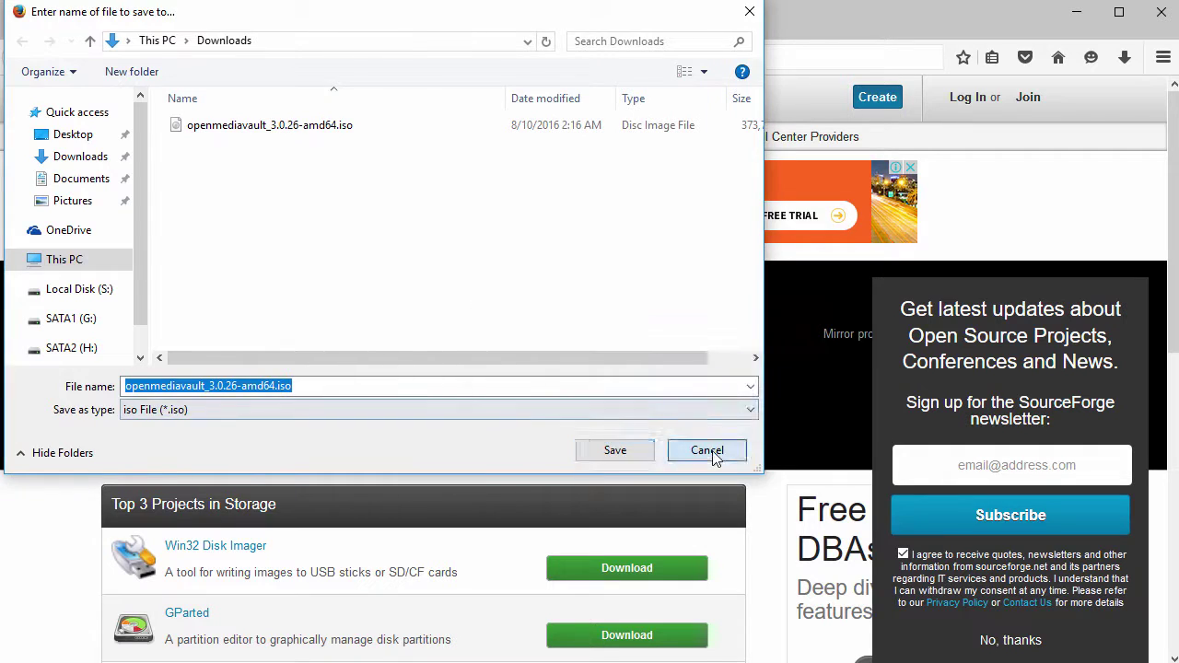
pyautogui.click(707, 450)
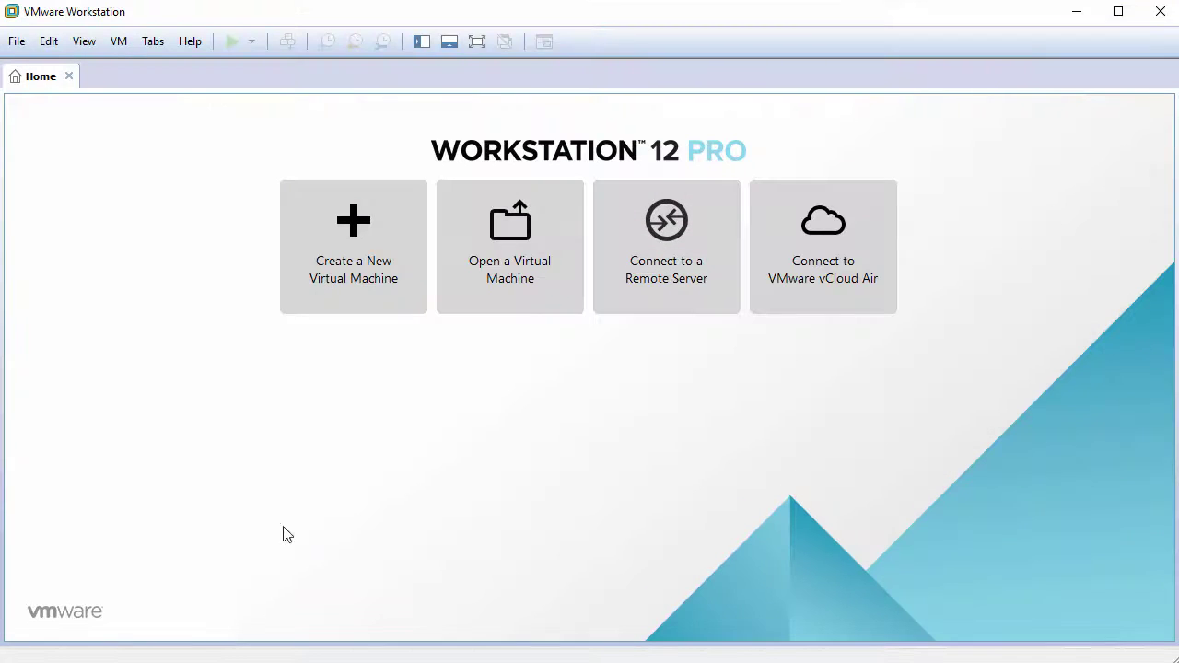
# - Start a Typical new VM, install the OS later, and choose Linux Debian 8.x 64-bit
pyautogui.click(366, 272)
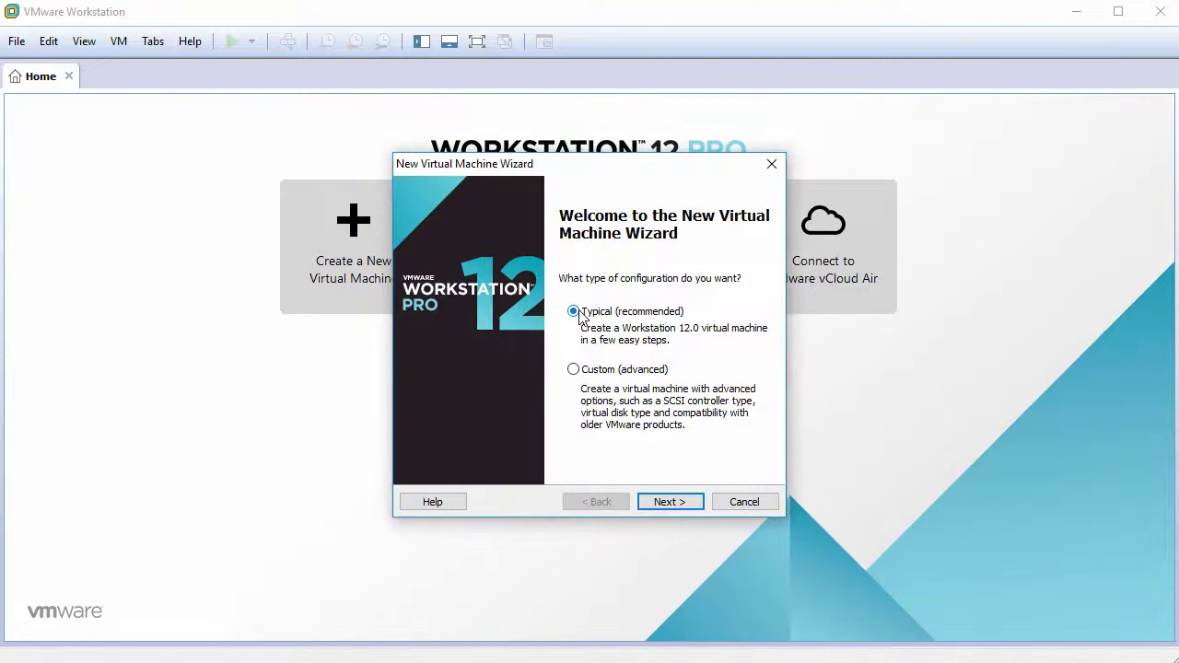
pyautogui.click(676, 502)
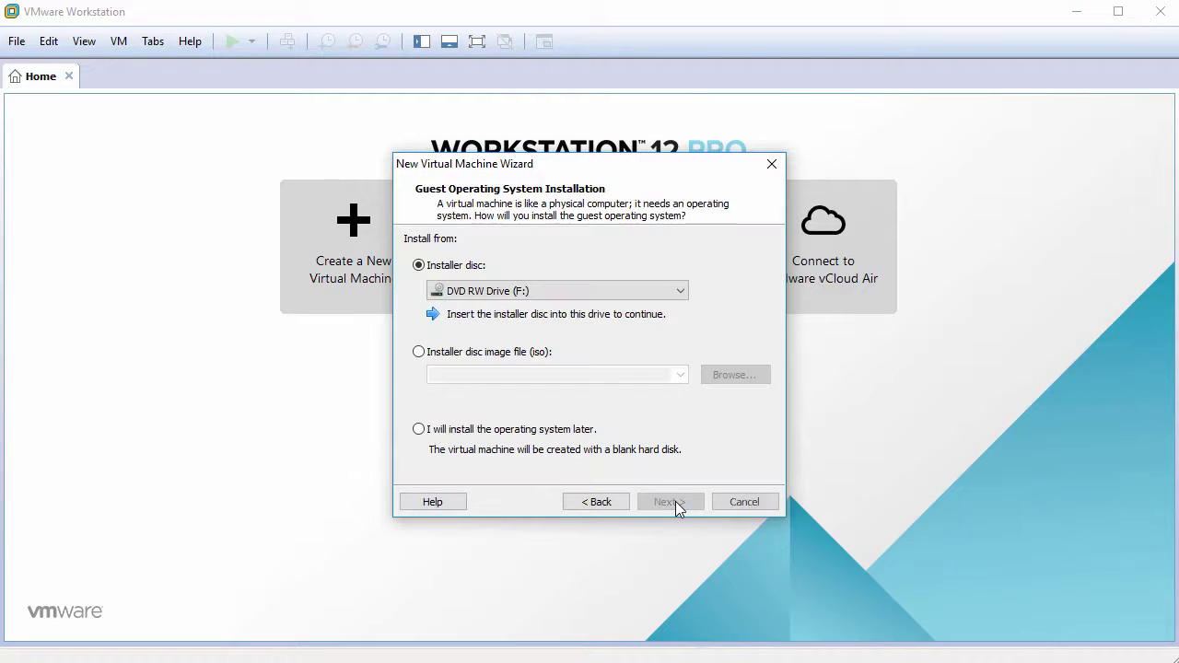
pyautogui.click(468, 433)
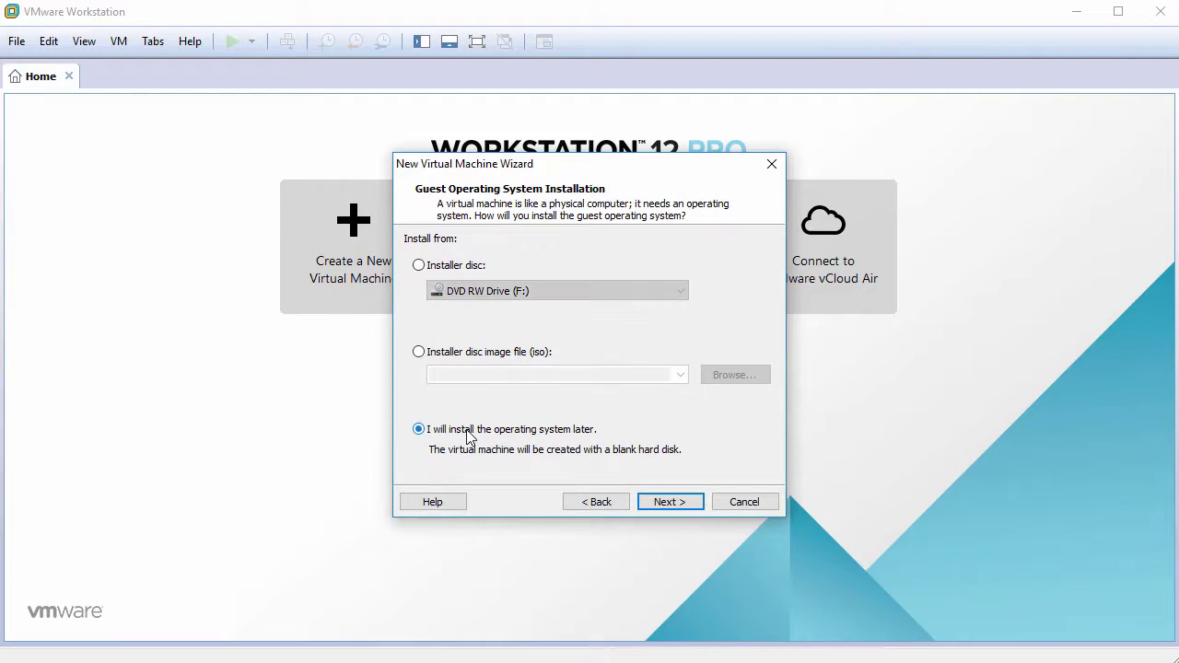
pyautogui.click(660, 502)
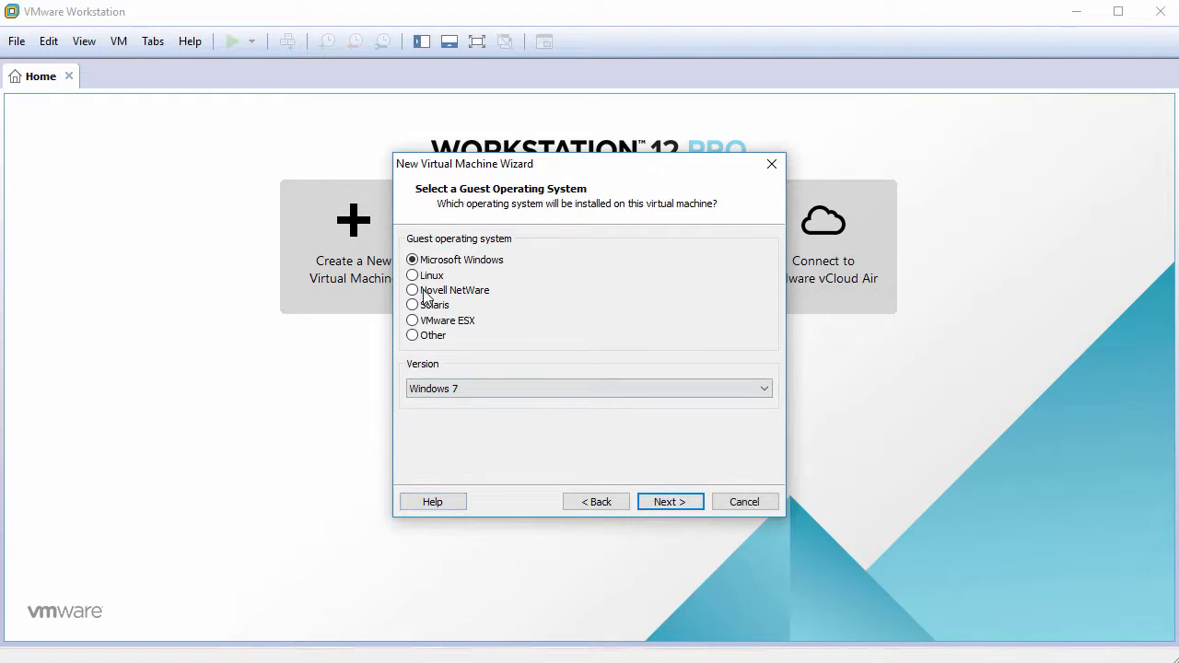
pyautogui.click(485, 388)
pyautogui.scroll(5, 490, 406)
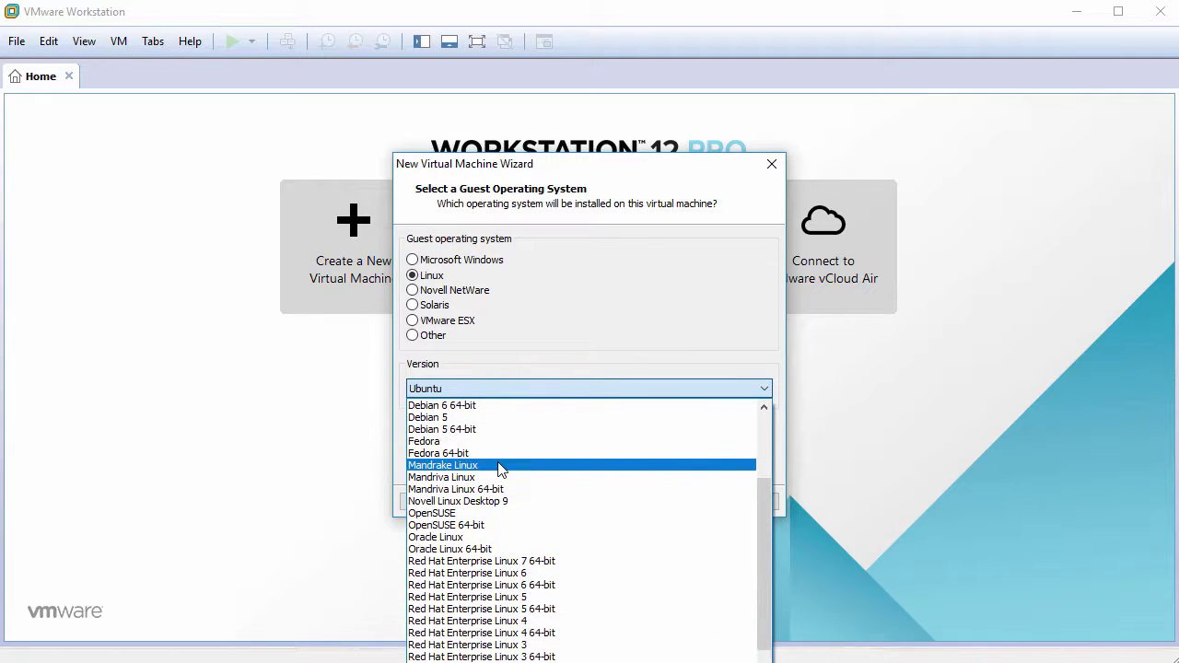
pyautogui.scroll(3, 499, 466)
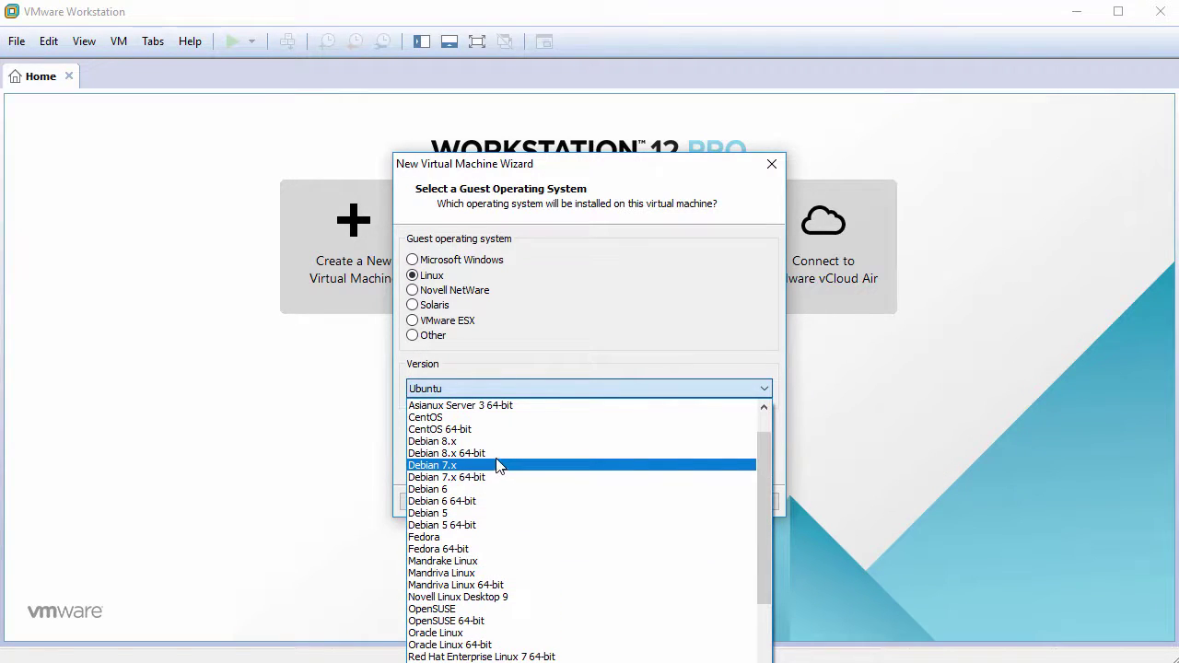
pyautogui.click(498, 466)
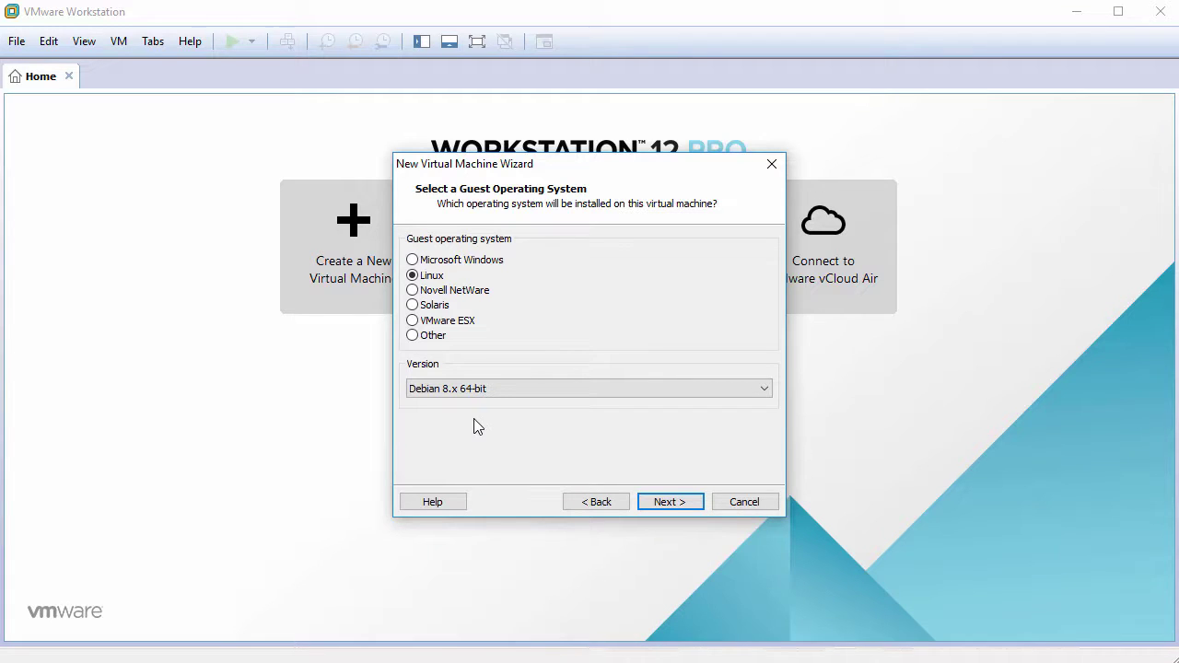
pyautogui.click(666, 505)
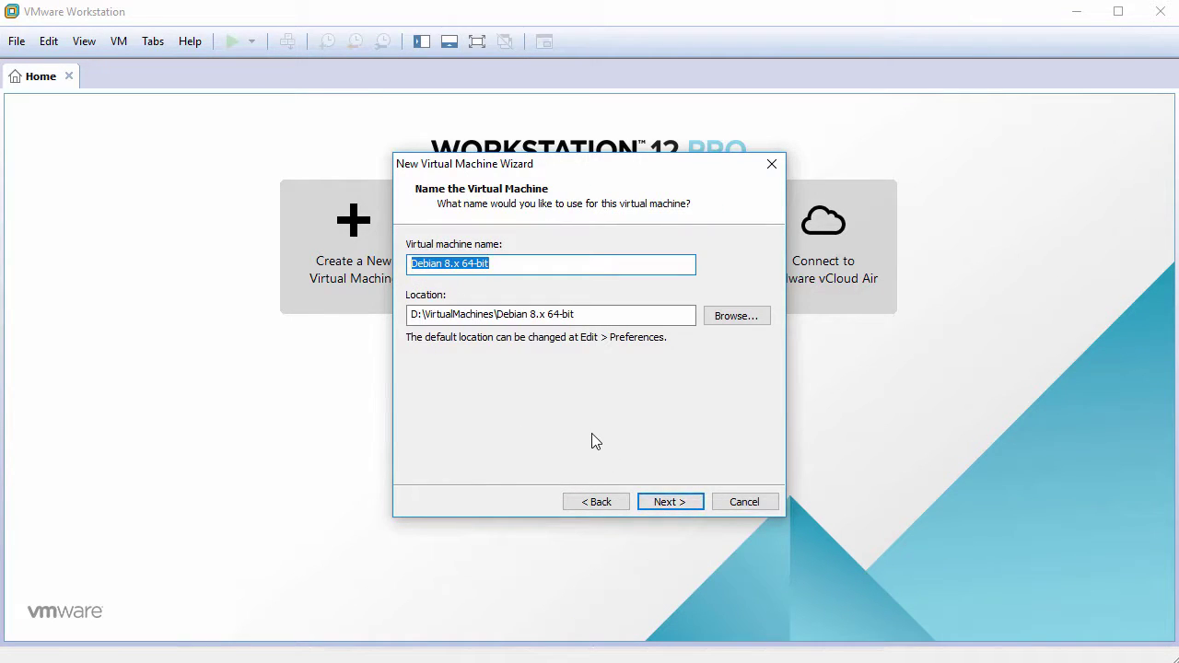
# - Name the VM OpenMediaVault3.0 and store its 60 GB disk as a single file
pyautogui.write('OpenMediaV')
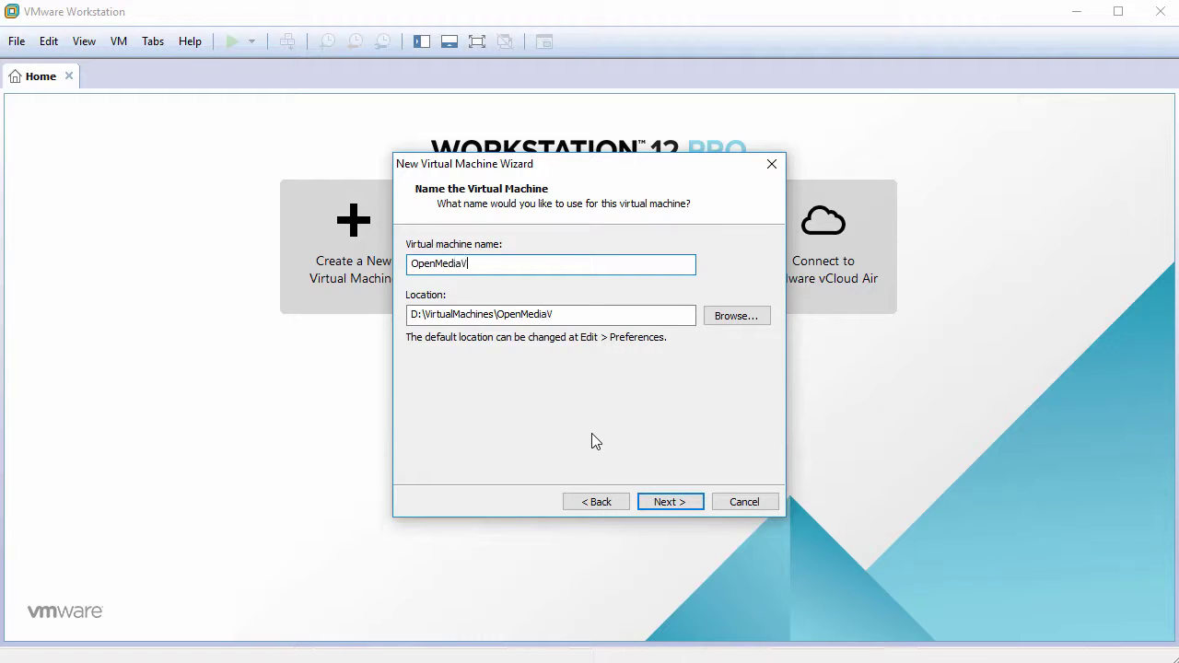
pyautogui.write('ault3.0')
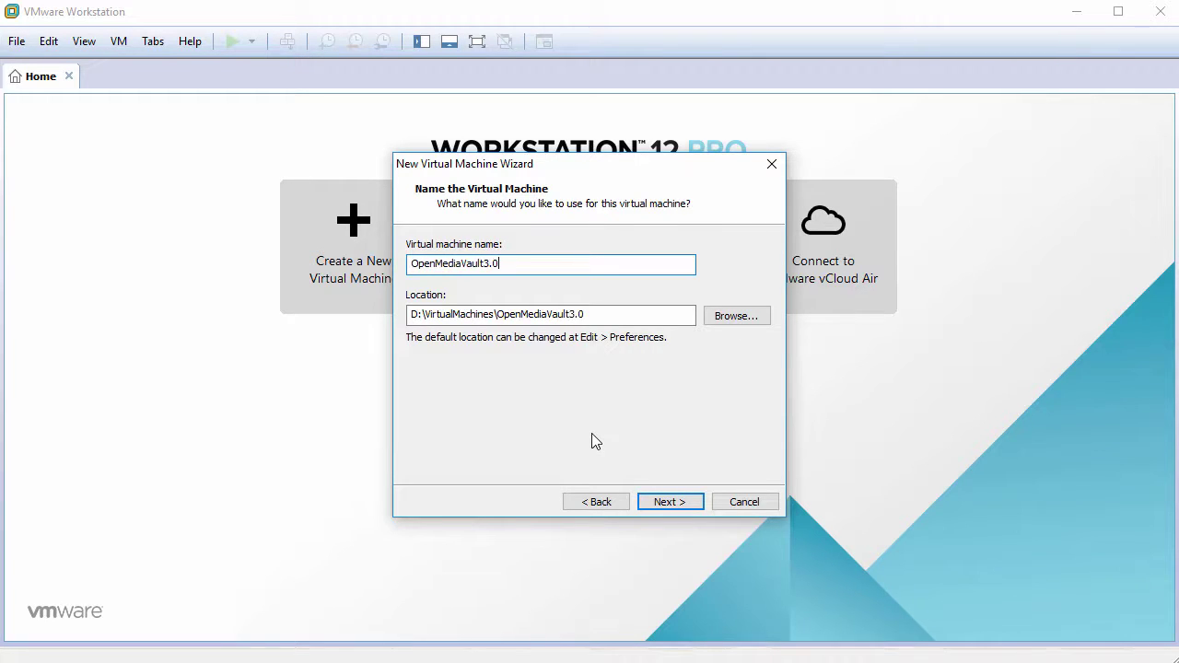
pyautogui.click(673, 503)
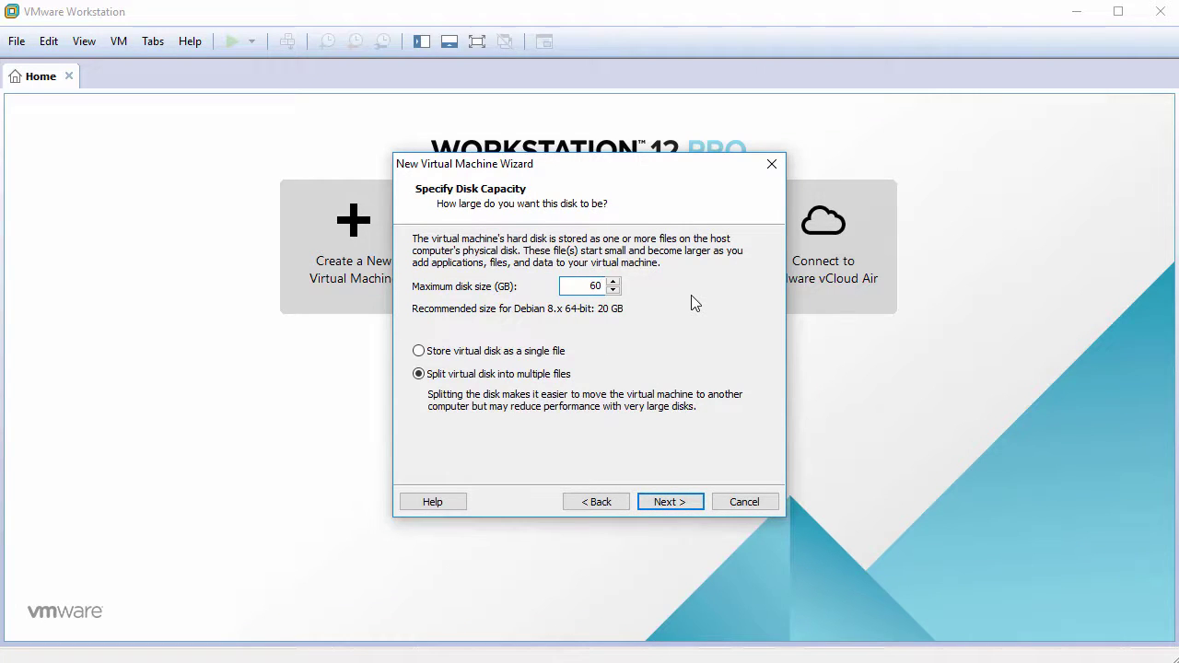
pyautogui.click(516, 352)
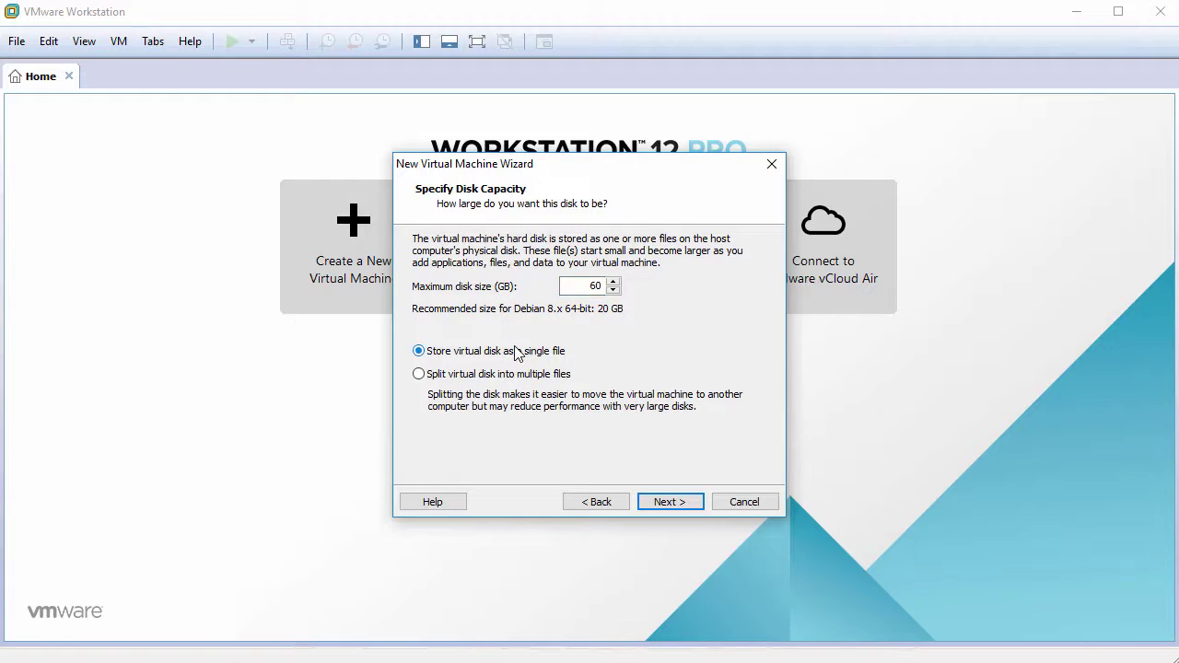
pyautogui.click(669, 502)
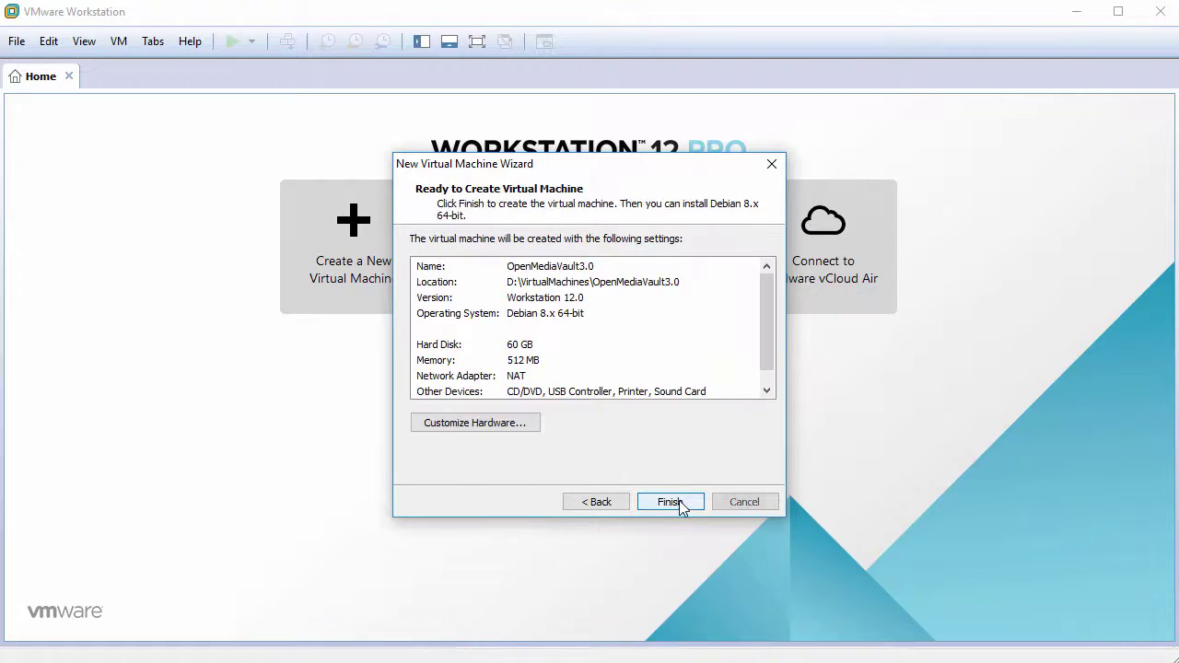
# - Give the VM 2048 MB memory and 2 cores per processor
pyautogui.click(491, 424)
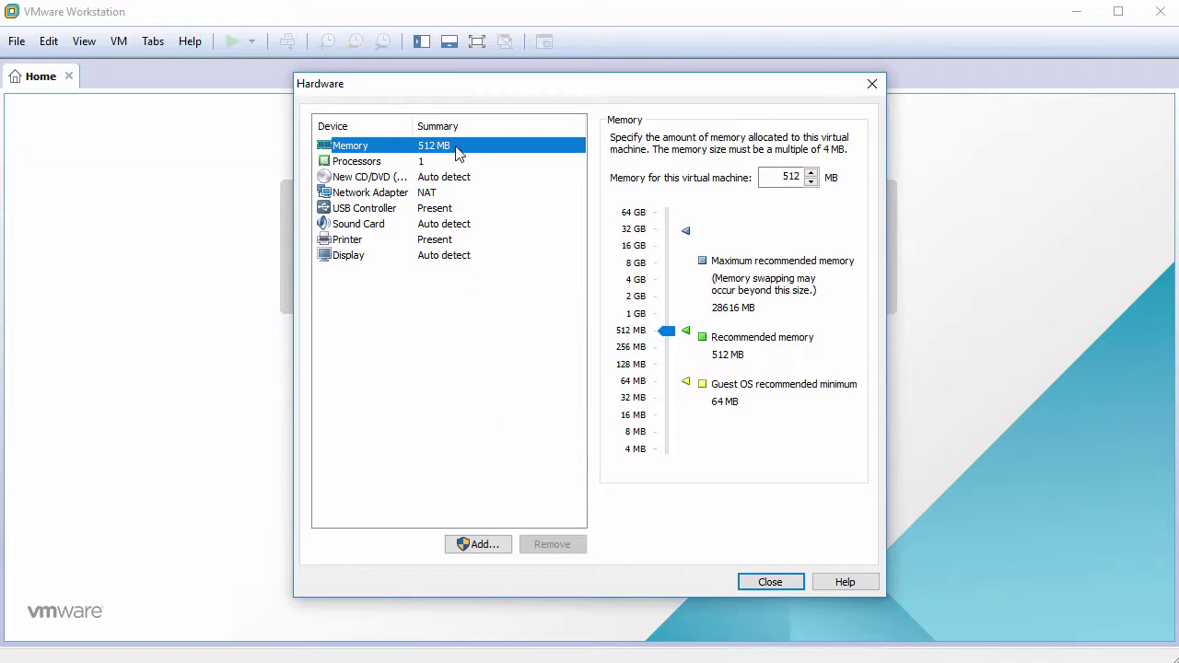
pyautogui.doubleClick(789, 177)
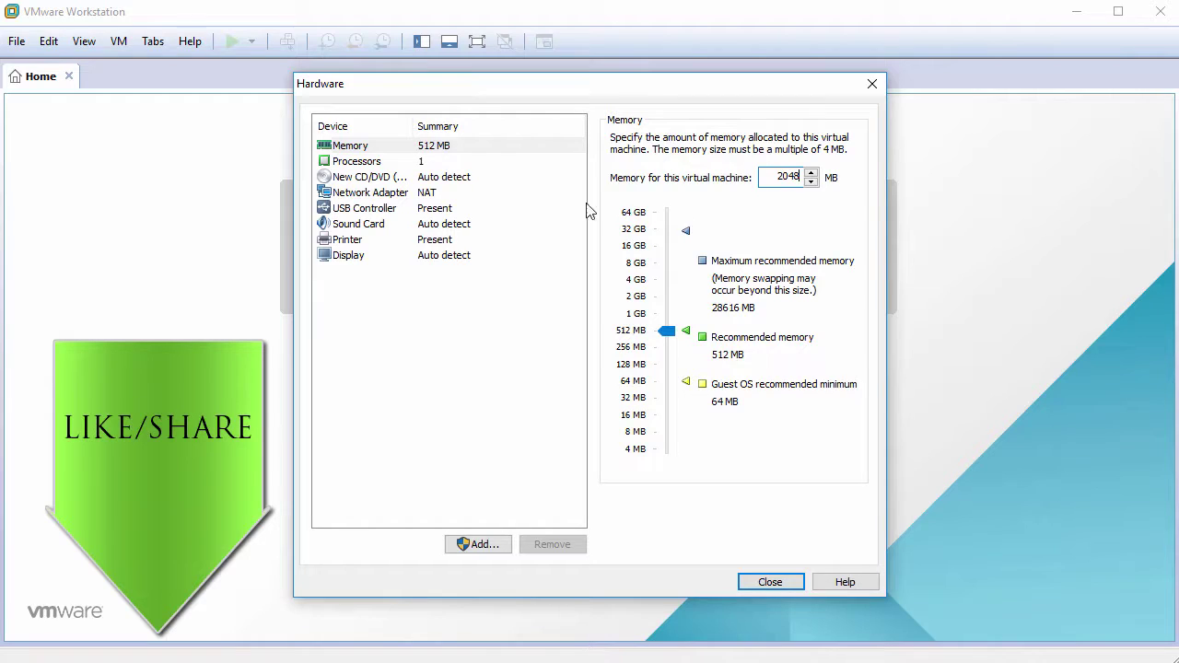
pyautogui.click(383, 168)
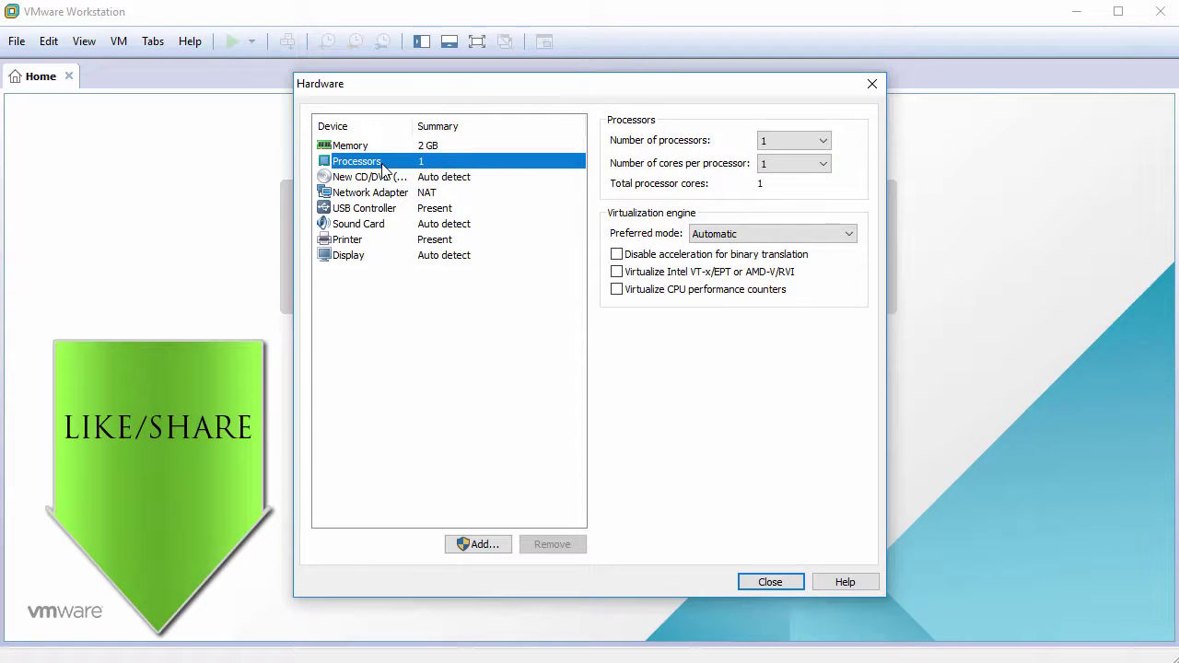
pyautogui.click(793, 172)
pyautogui.click(779, 191)
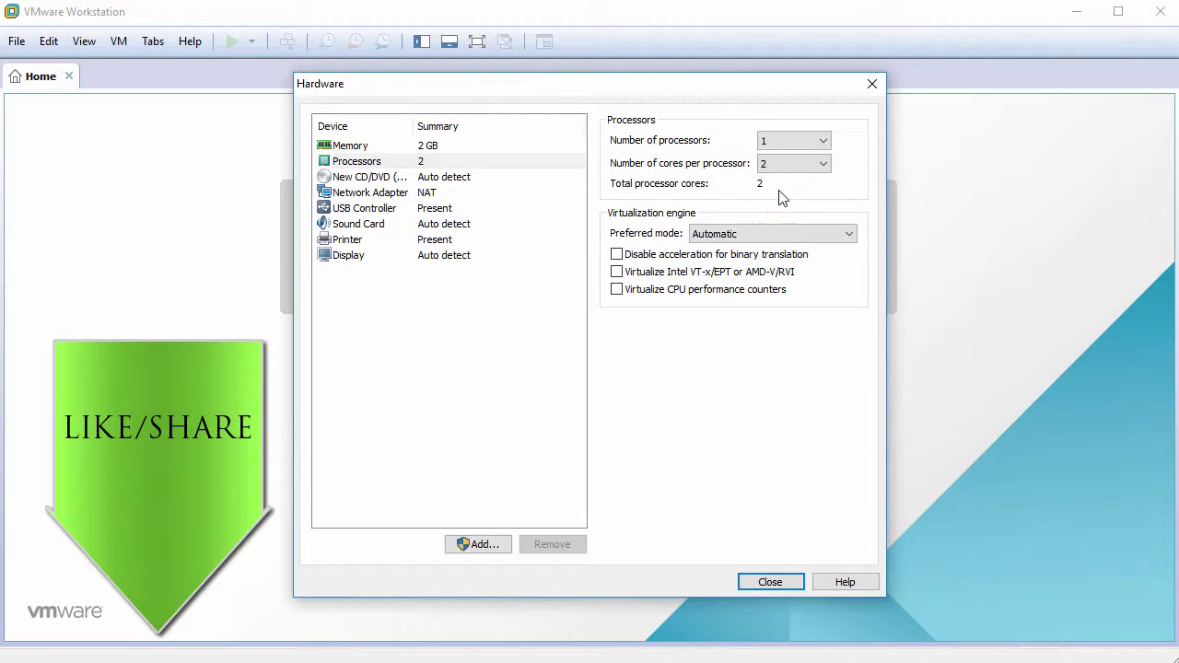
# - Attach openmediavault_3.0.26-amd64.iso as the CD/DVD ISO image file
pyautogui.click(400, 178)
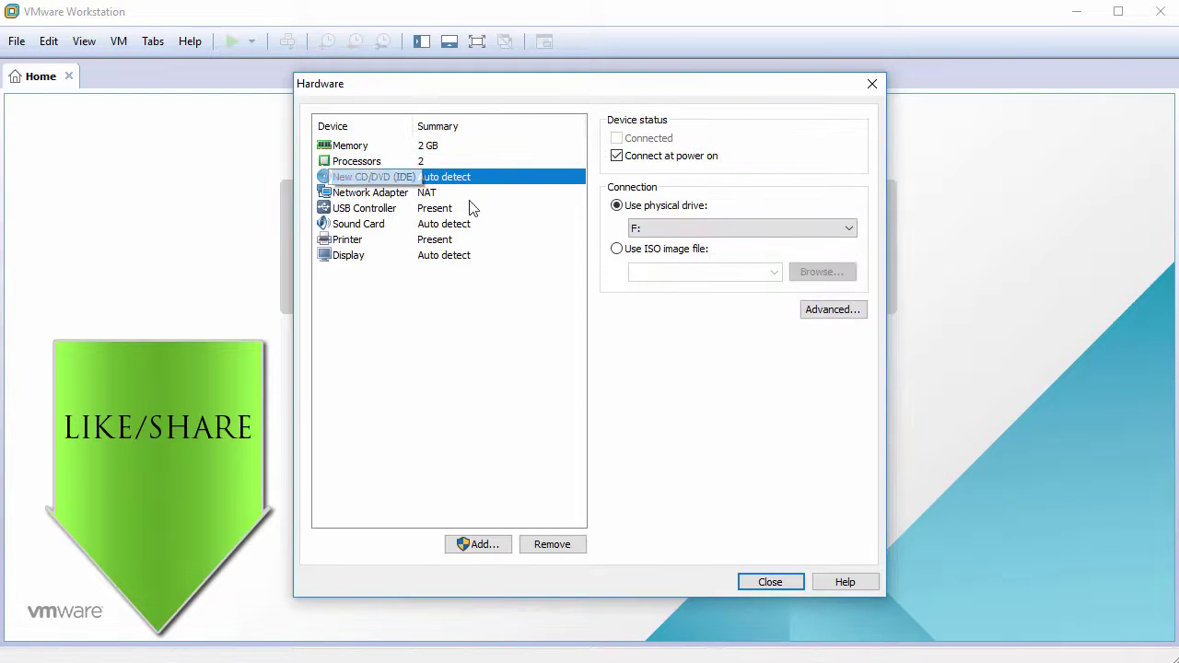
pyautogui.click(629, 256)
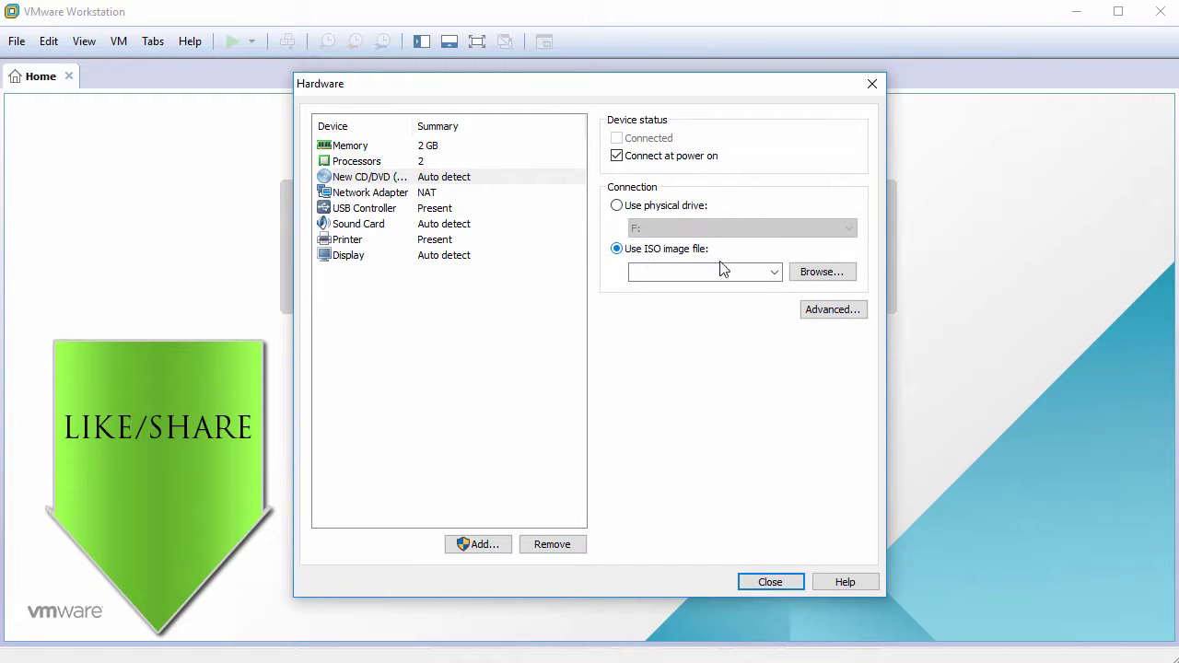
pyautogui.click(807, 280)
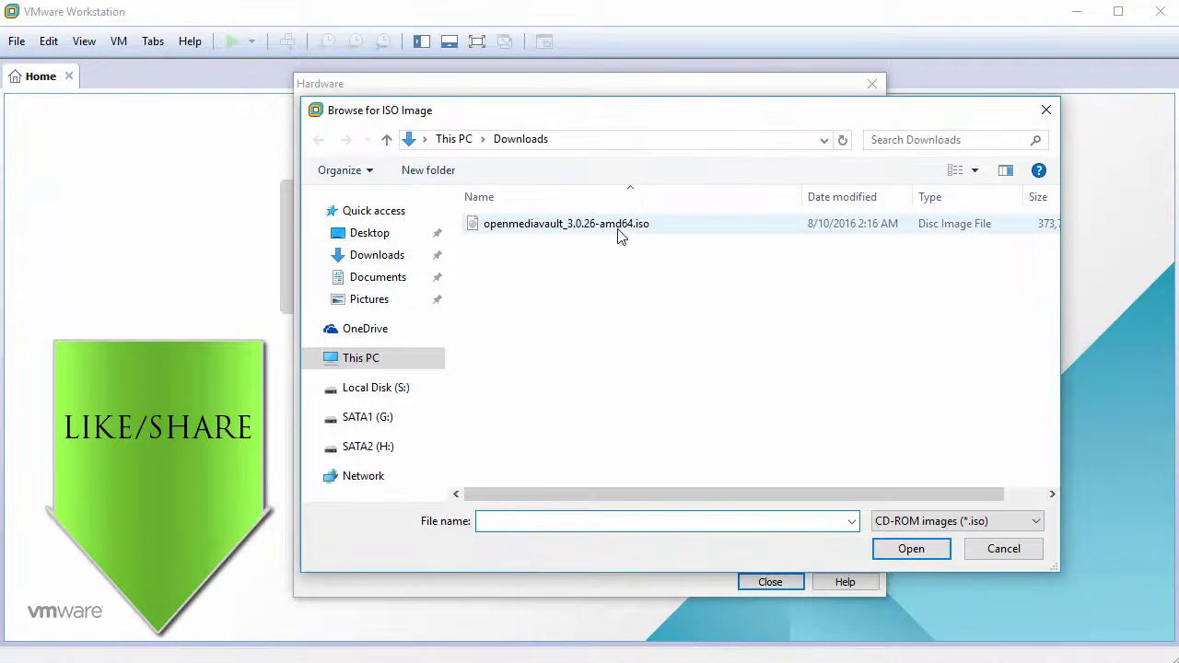
pyautogui.click(621, 228)
pyautogui.click(911, 549)
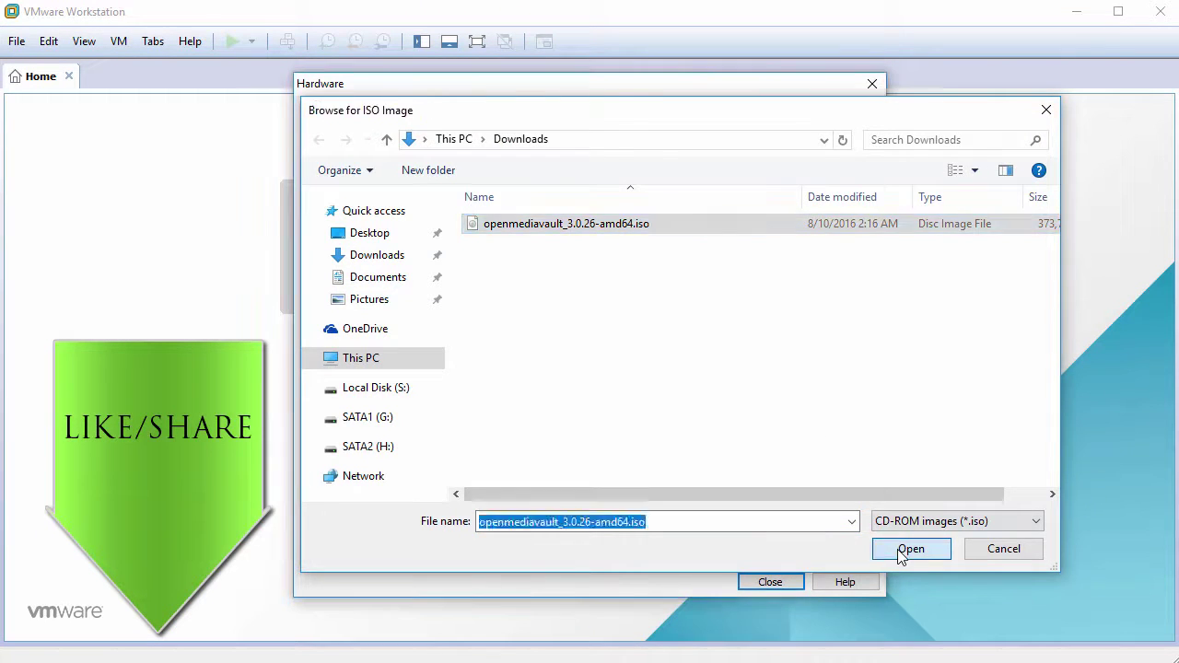
# - Remove the USB Controller, Sound Card and Printer, then finish creating the VM
pyautogui.click(380, 211)
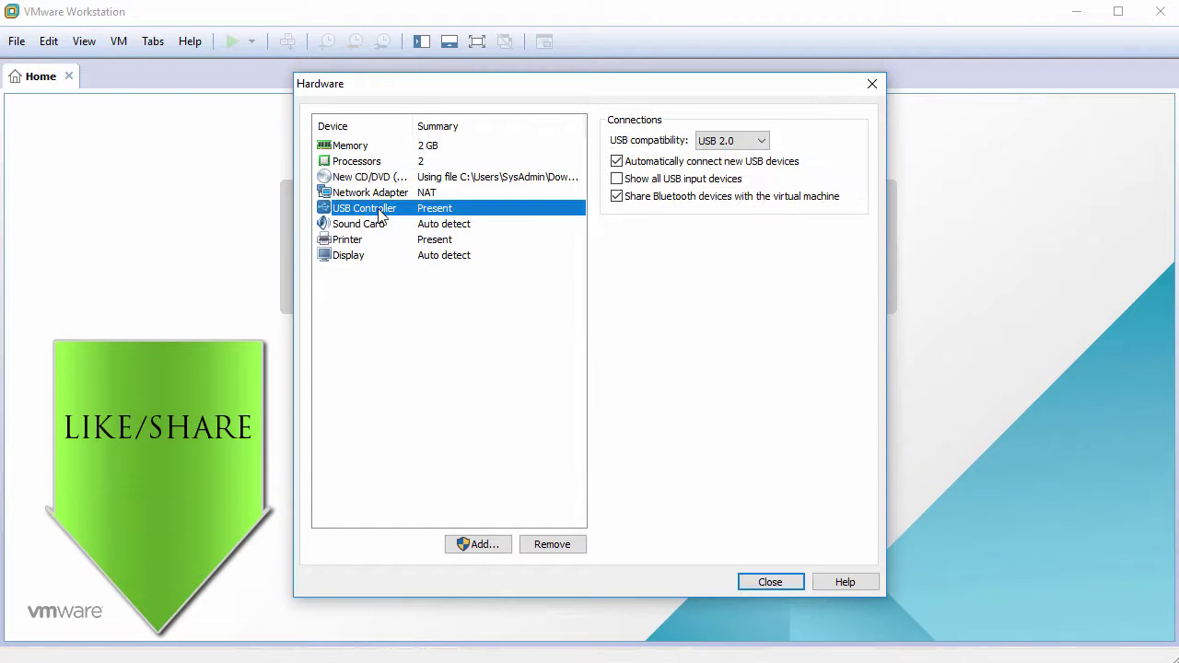
pyautogui.click(545, 546)
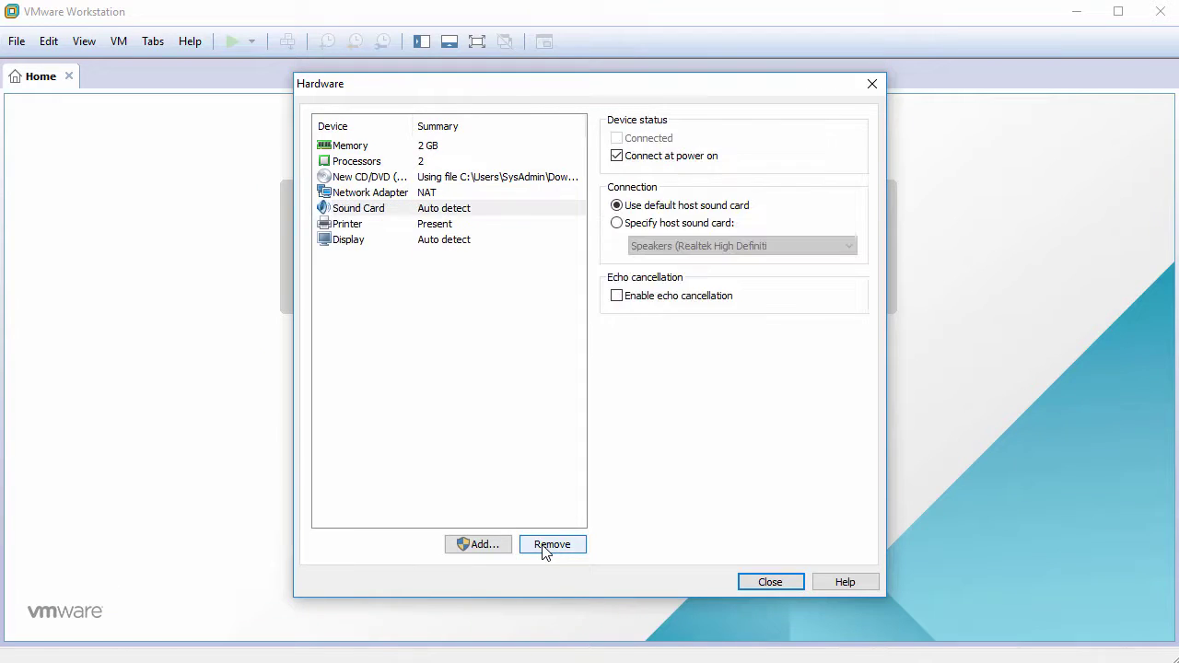
pyautogui.click(545, 545)
pyautogui.click(545, 545)
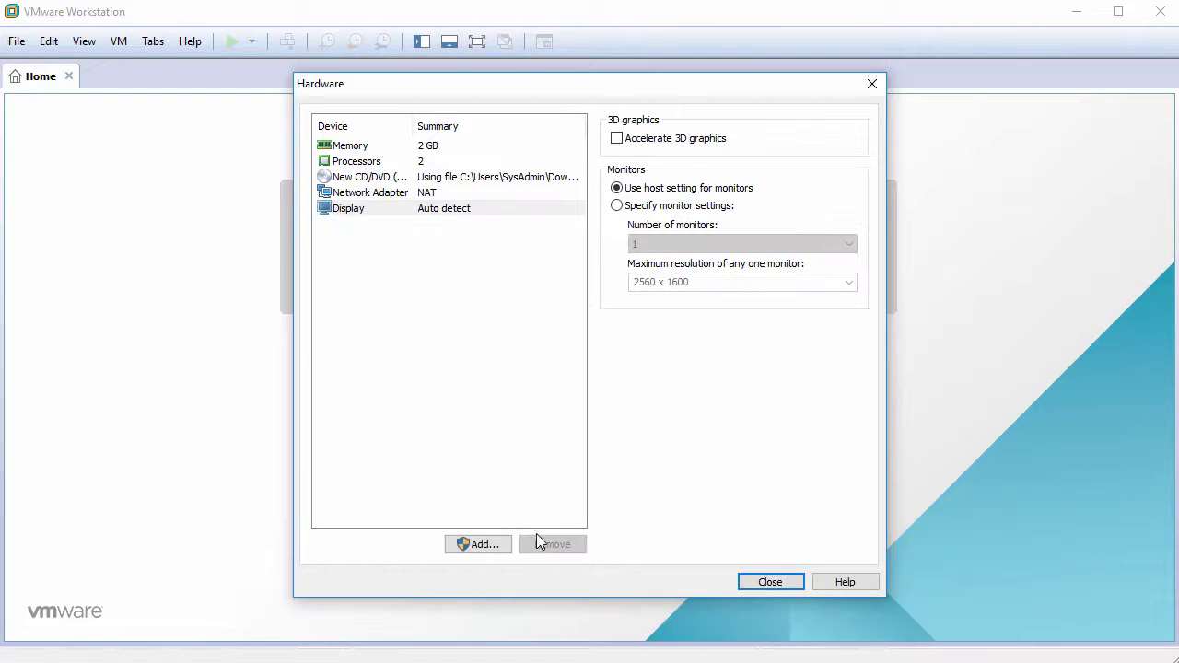
pyautogui.click(755, 581)
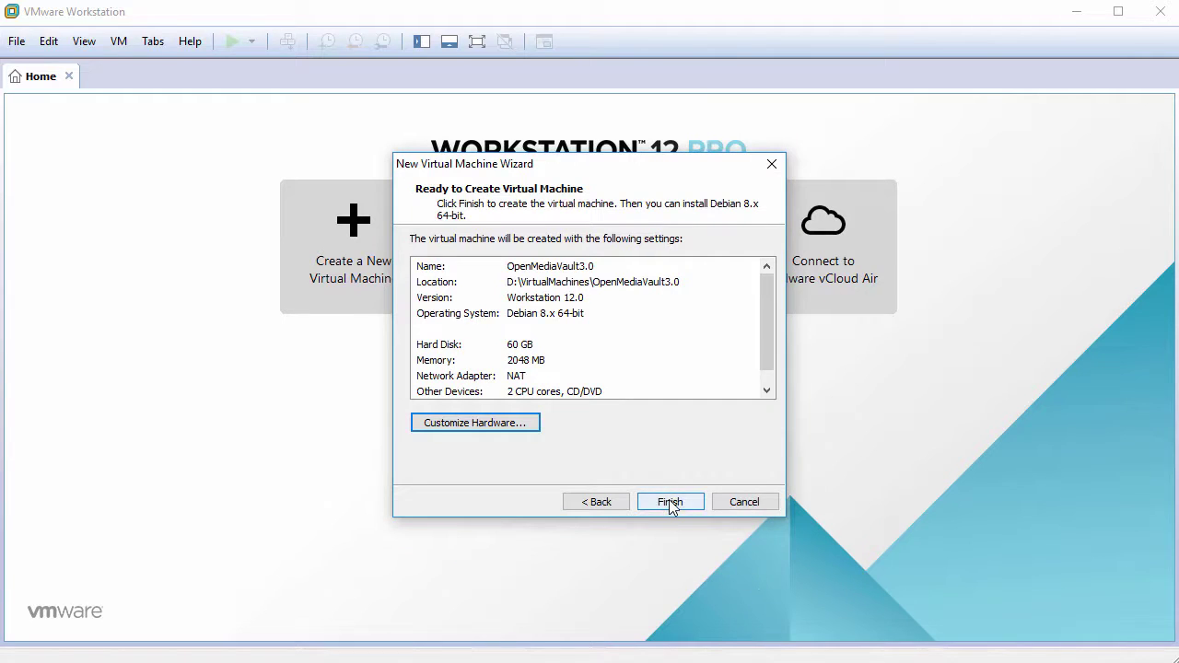
pyautogui.click(670, 502)
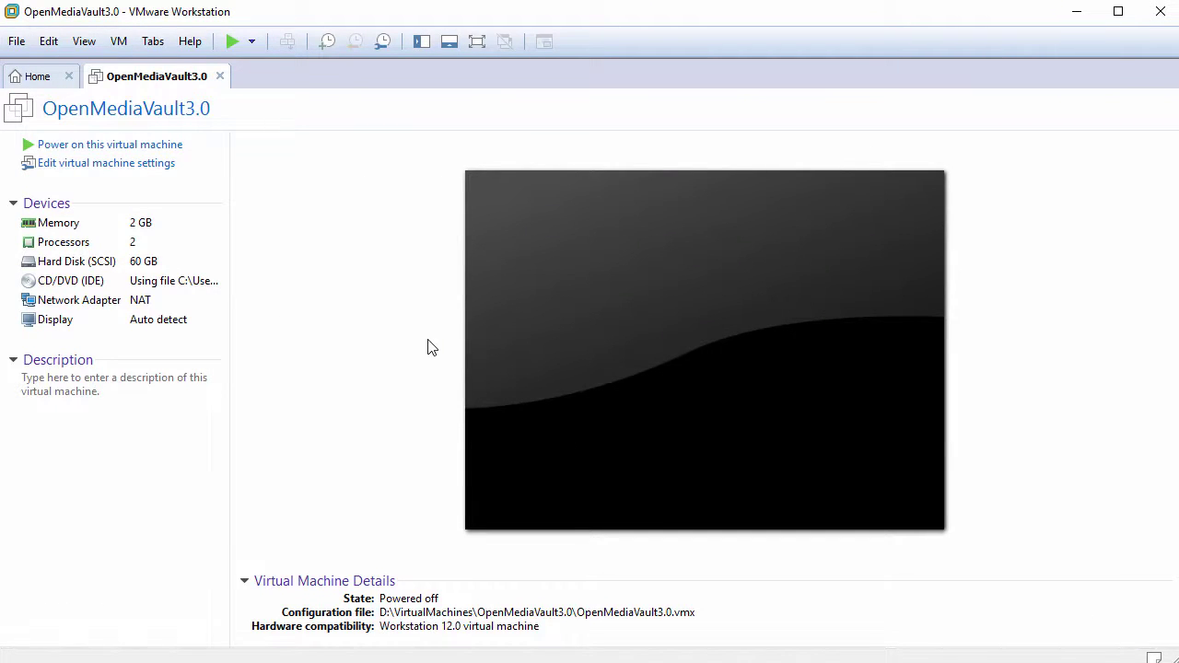
# - Power on OpenMediaVault3.0 and choose Install from the ISO boot menu
pyautogui.click(127, 147)
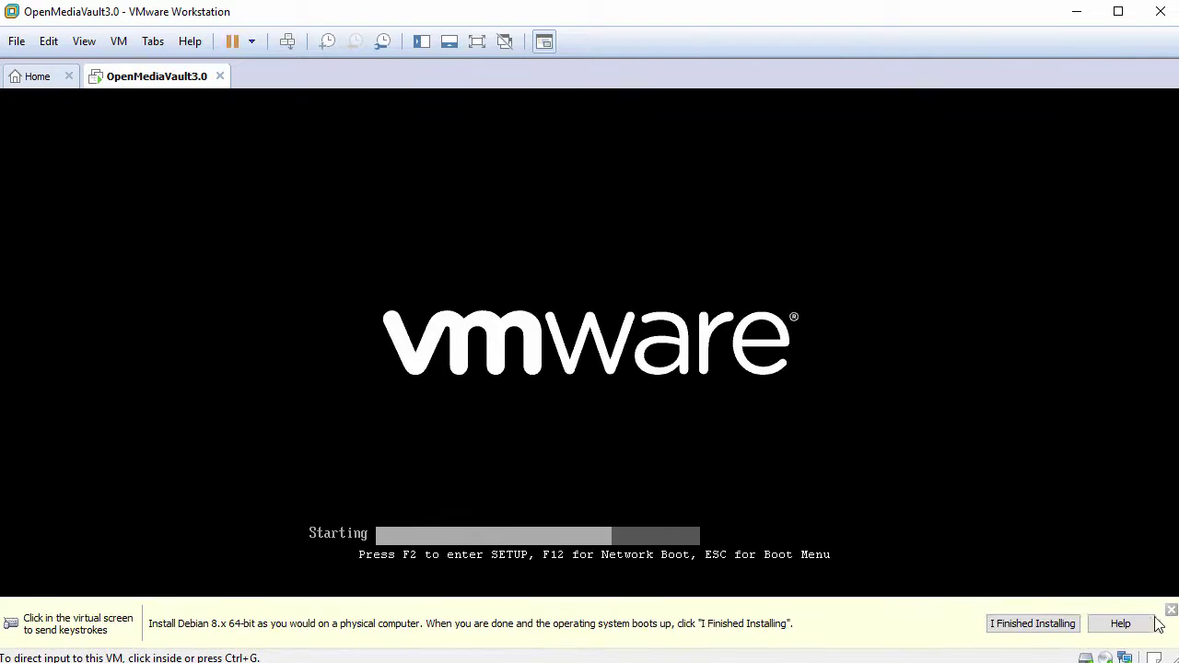
pyautogui.click(1171, 610)
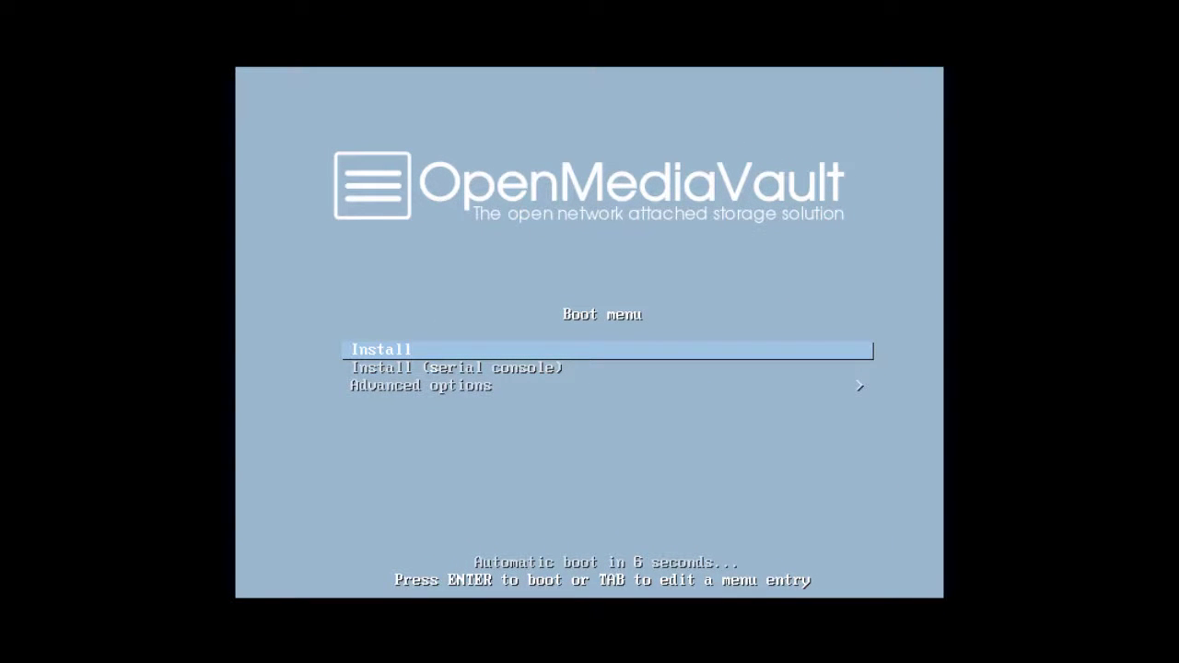
pyautogui.press('Return')
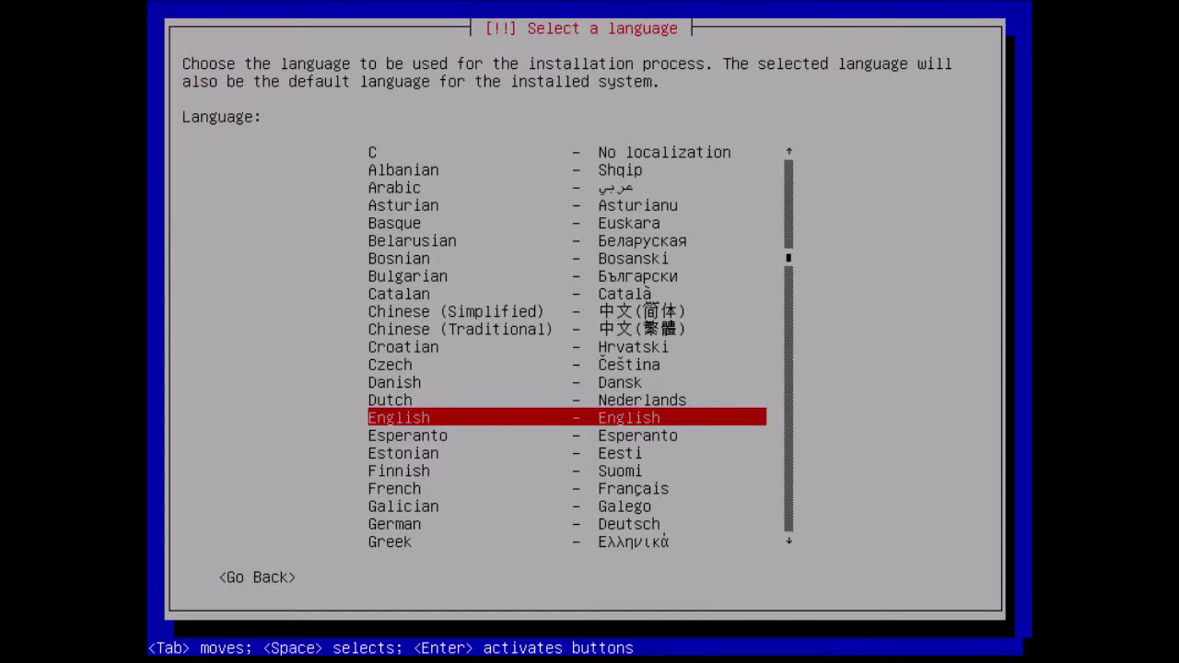
# - Choose English as the installer language
pyautogui.press('Up')
pyautogui.press('Up')
pyautogui.press('Up')
pyautogui.press('Down')
pyautogui.press('Down')
pyautogui.press('Down')
pyautogui.press('Down')
pyautogui.press('Down')
pyautogui.press('Down')
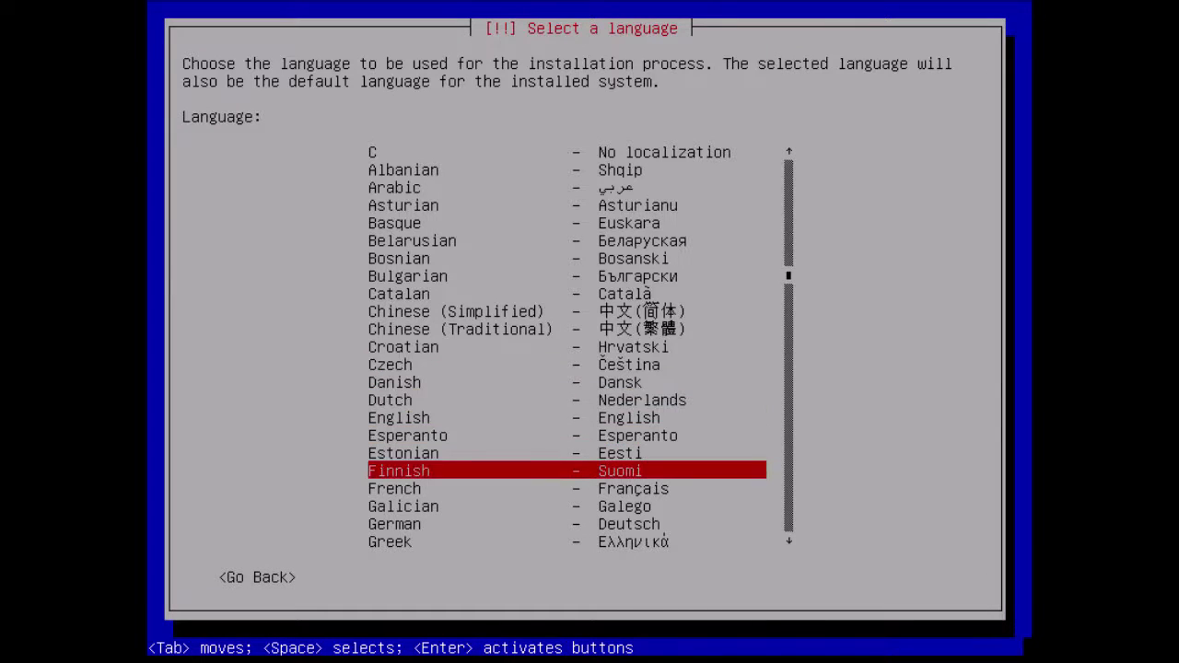
pyautogui.press('Down')
pyautogui.press('Down')
pyautogui.press('Down')
pyautogui.press('Up')
pyautogui.press('Up')
pyautogui.press('Up')
pyautogui.press('Up')
pyautogui.press('Up')
pyautogui.press('Up')
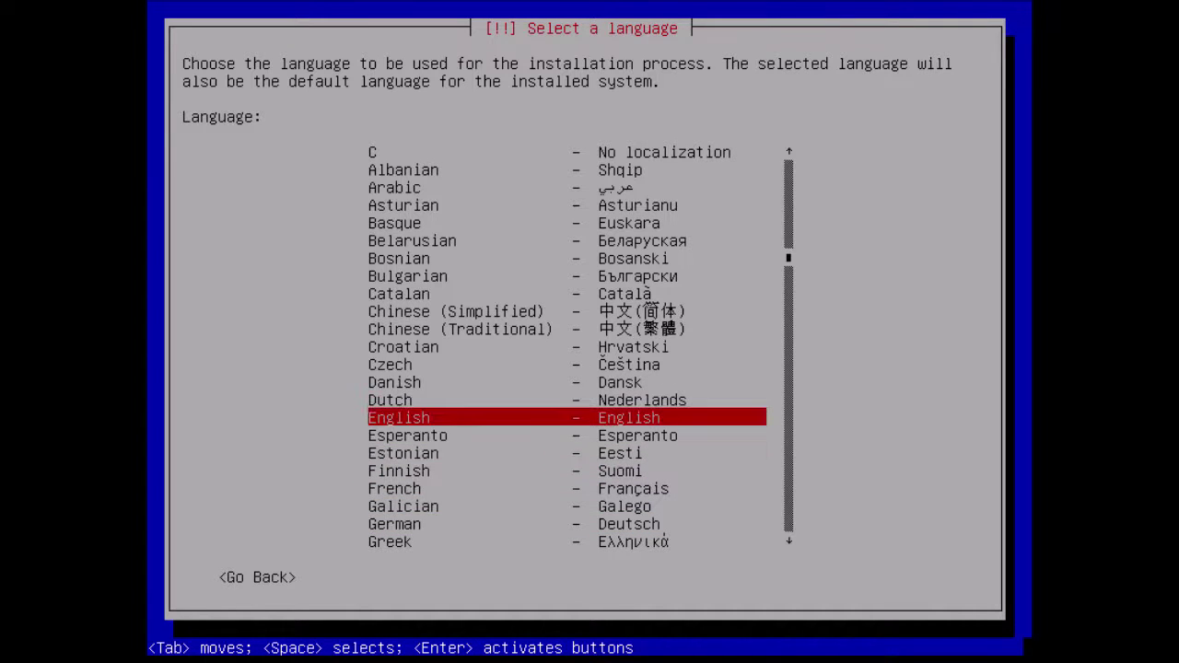
pyautogui.press('Return')
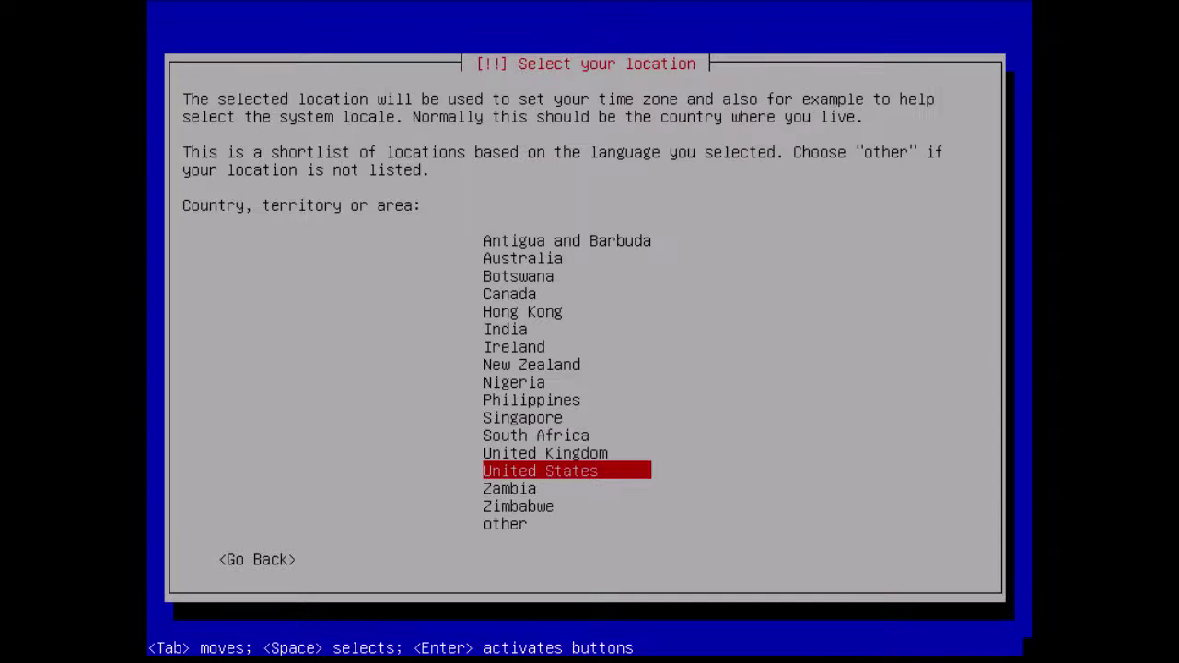
# - Set the location to United States and the keymap to American English
pyautogui.press('Up')
pyautogui.press('Up')
pyautogui.press('Up')
pyautogui.press('Down')
pyautogui.press('Down')
pyautogui.press('Down')
pyautogui.press('Down')
pyautogui.press('Up')
pyautogui.press('Return')
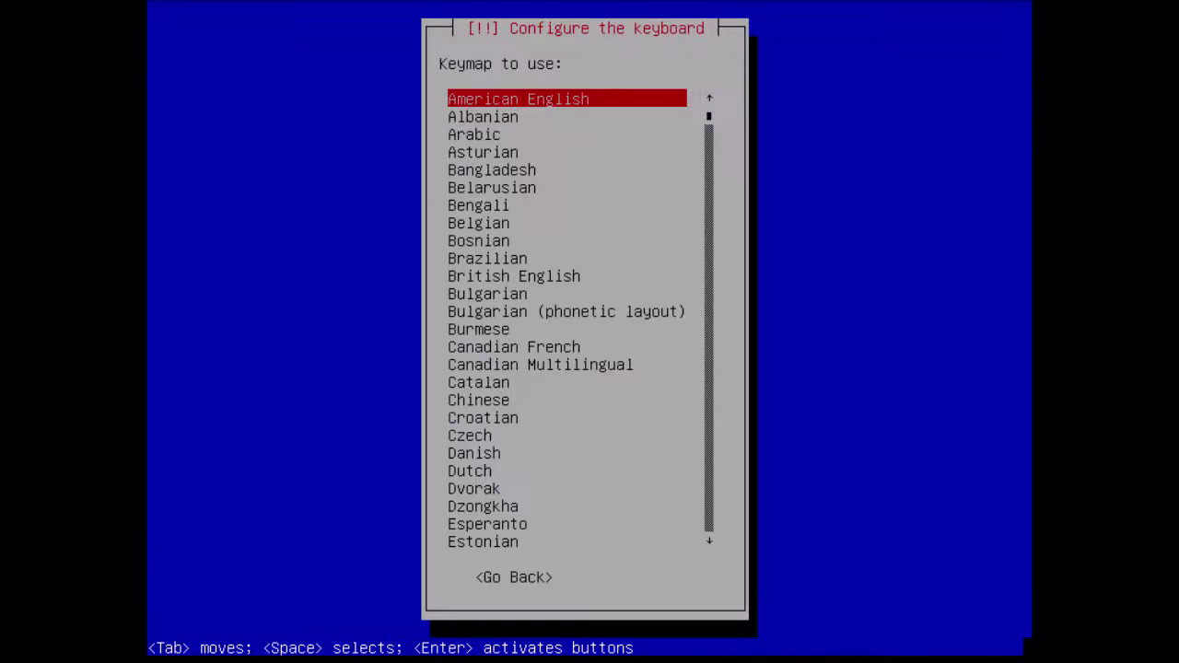
pyautogui.press('Down')
pyautogui.press('Down')
pyautogui.press('Down')
pyautogui.press('Up')
pyautogui.press('Up')
pyautogui.press('Up')
pyautogui.press('Return')
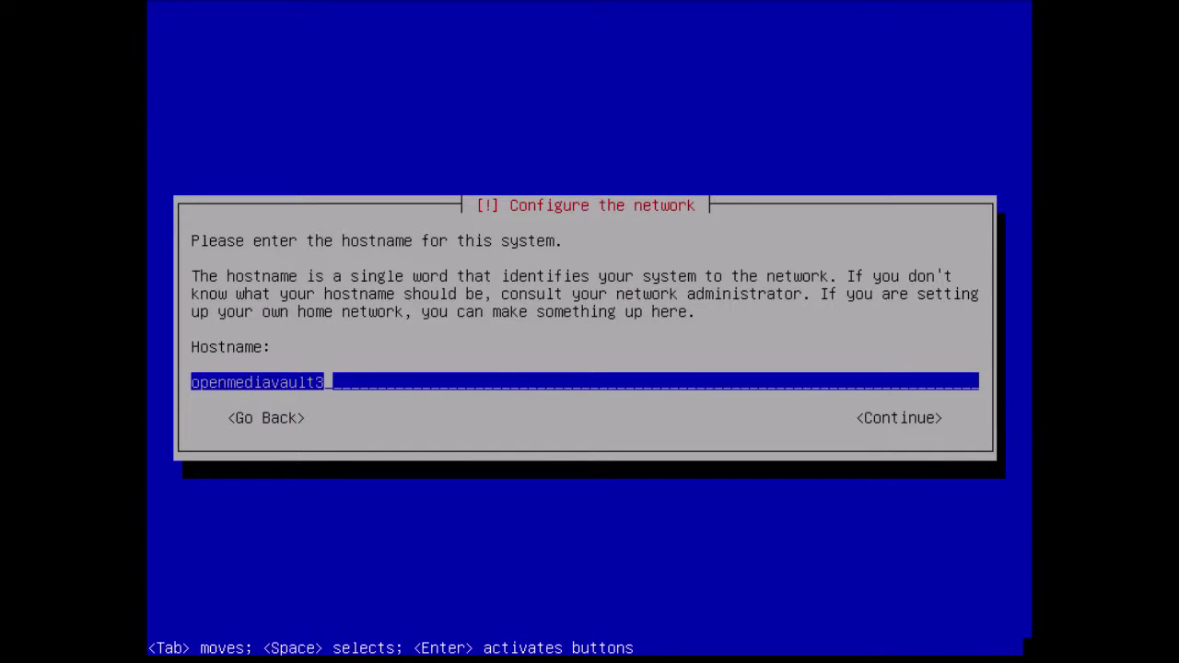
# - Accept hostname openmediavault3 and domain name local
pyautogui.press('Tab')
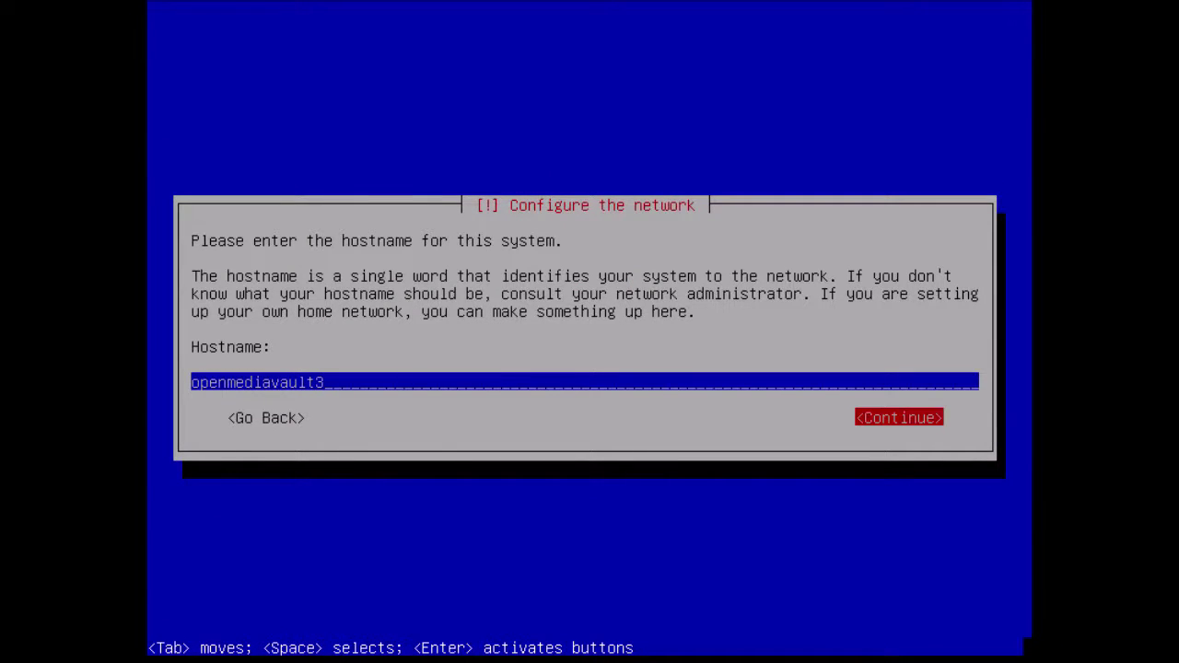
pyautogui.press('Return')
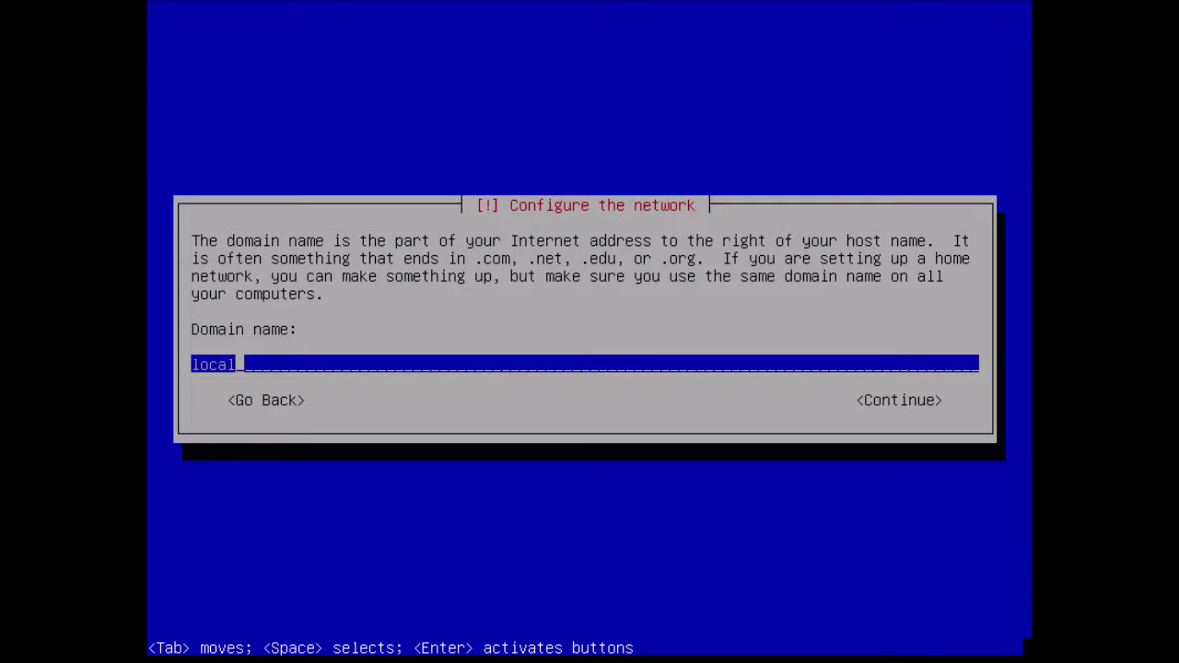
pyautogui.press('Tab')
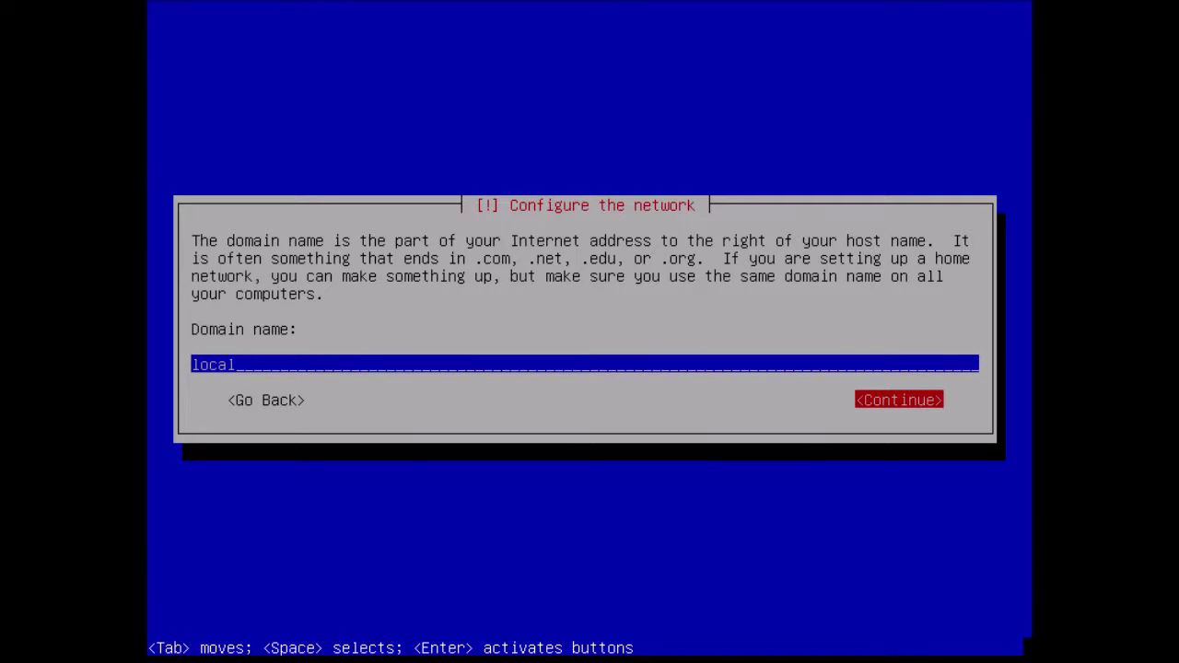
pyautogui.press('Return')
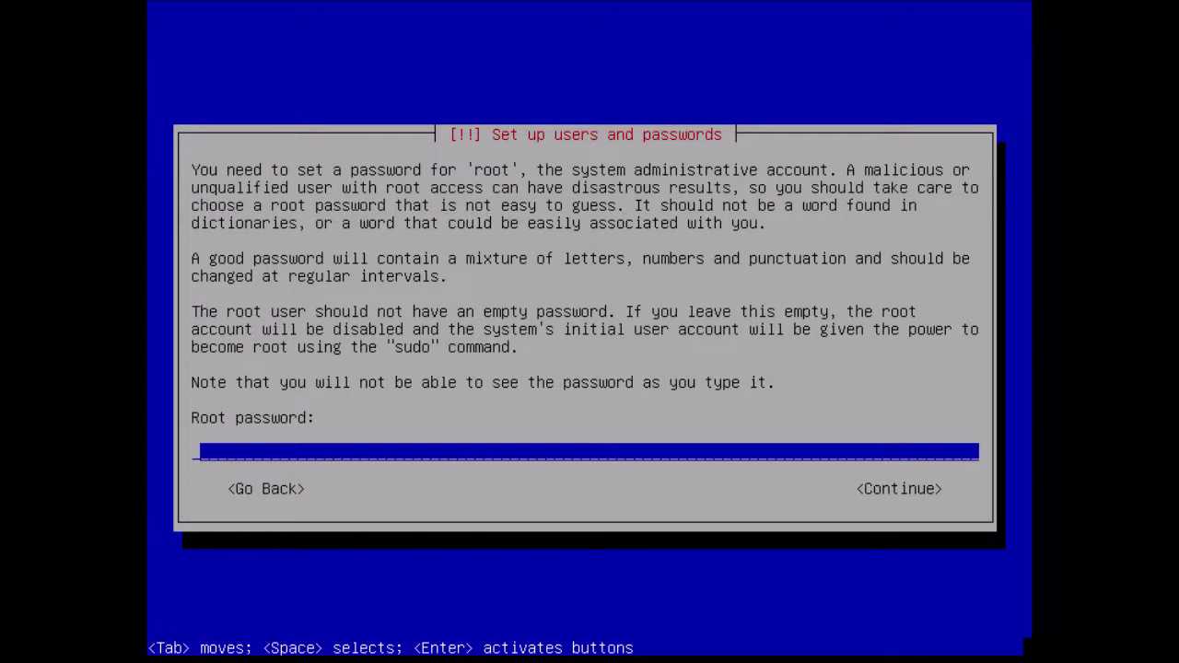
# - Enter the root password and confirm it a second time
pyautogui.write('********')
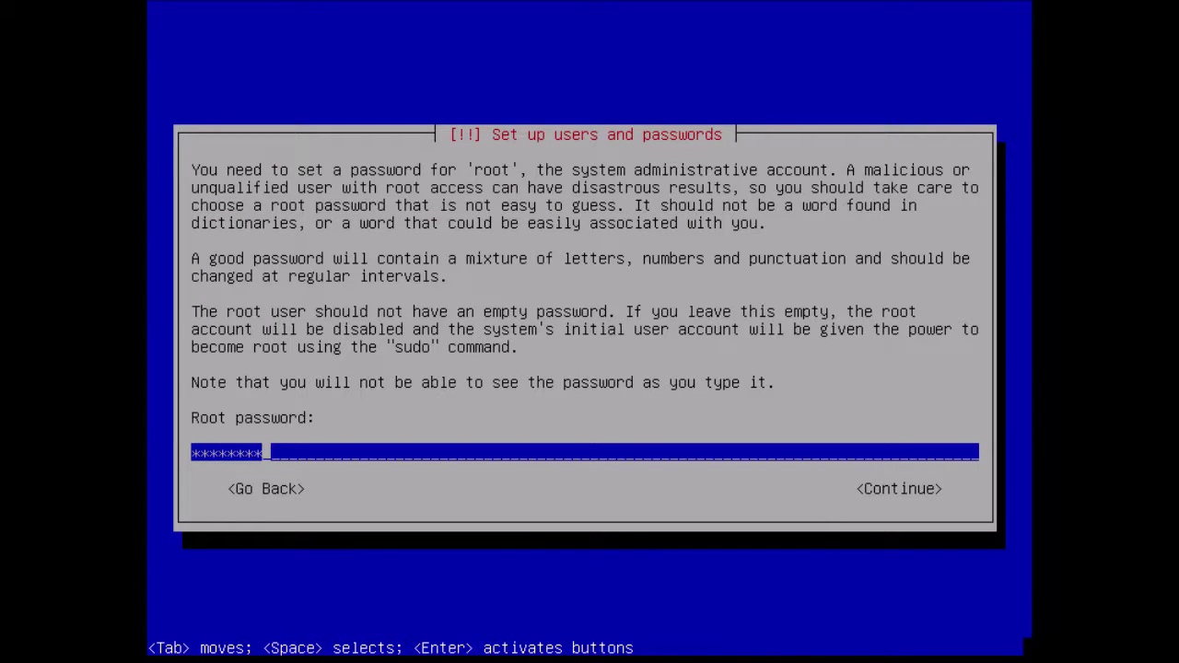
pyautogui.press('Tab')
pyautogui.press('Return')
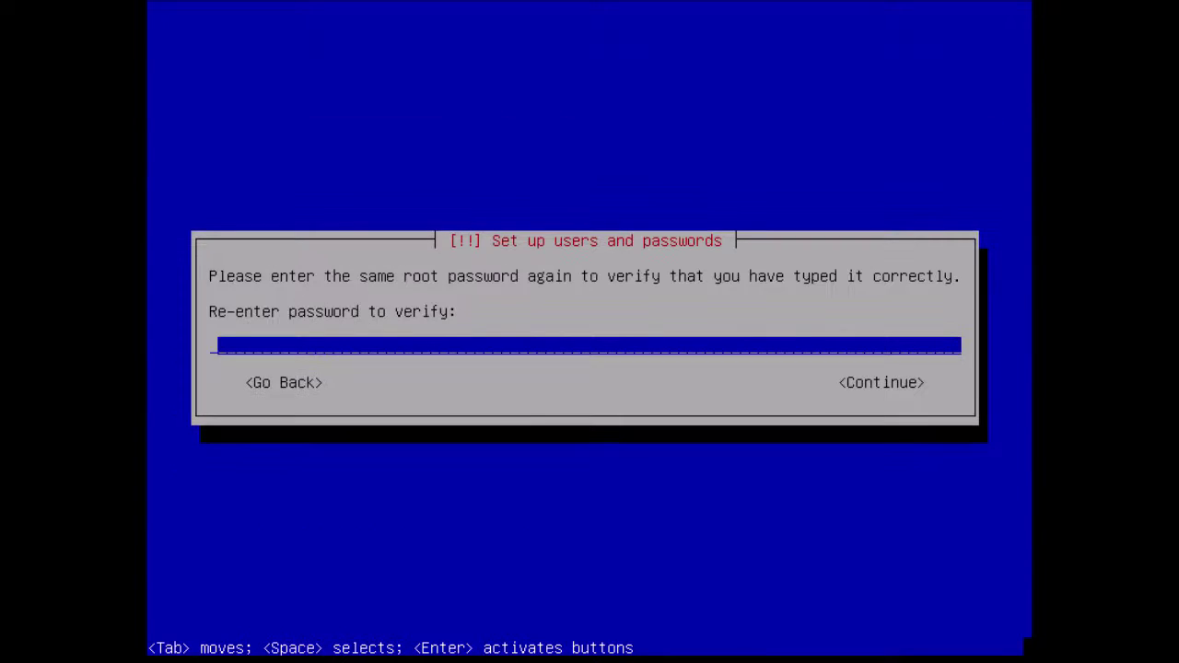
pyautogui.write('********')
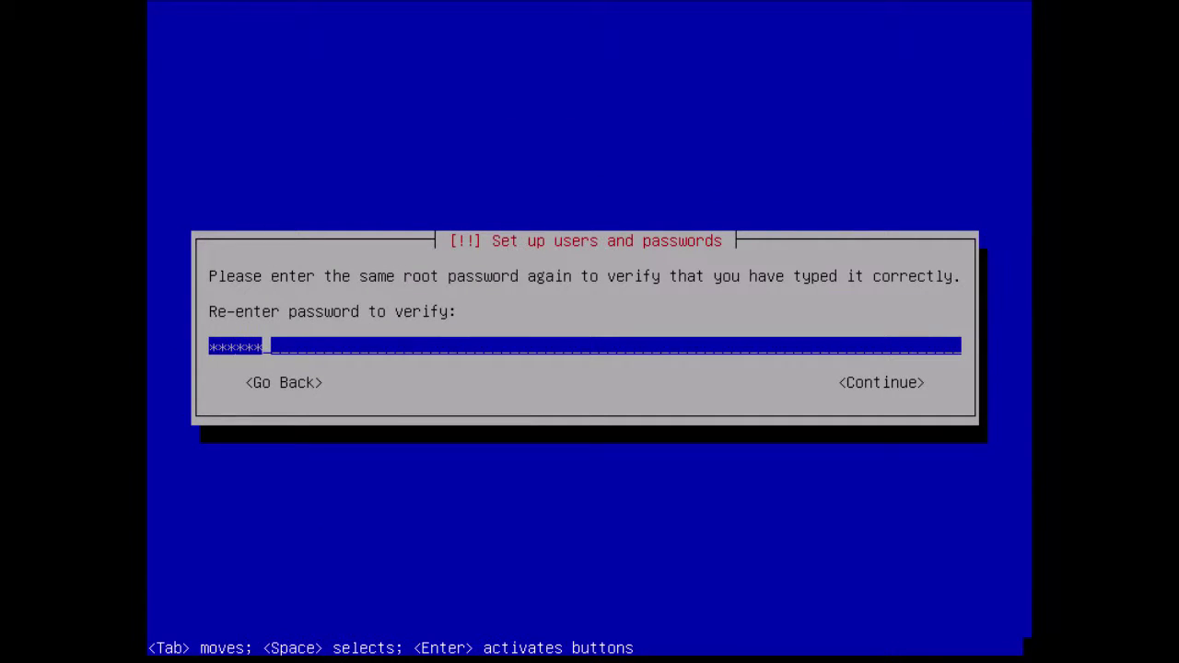
pyautogui.press('Tab')
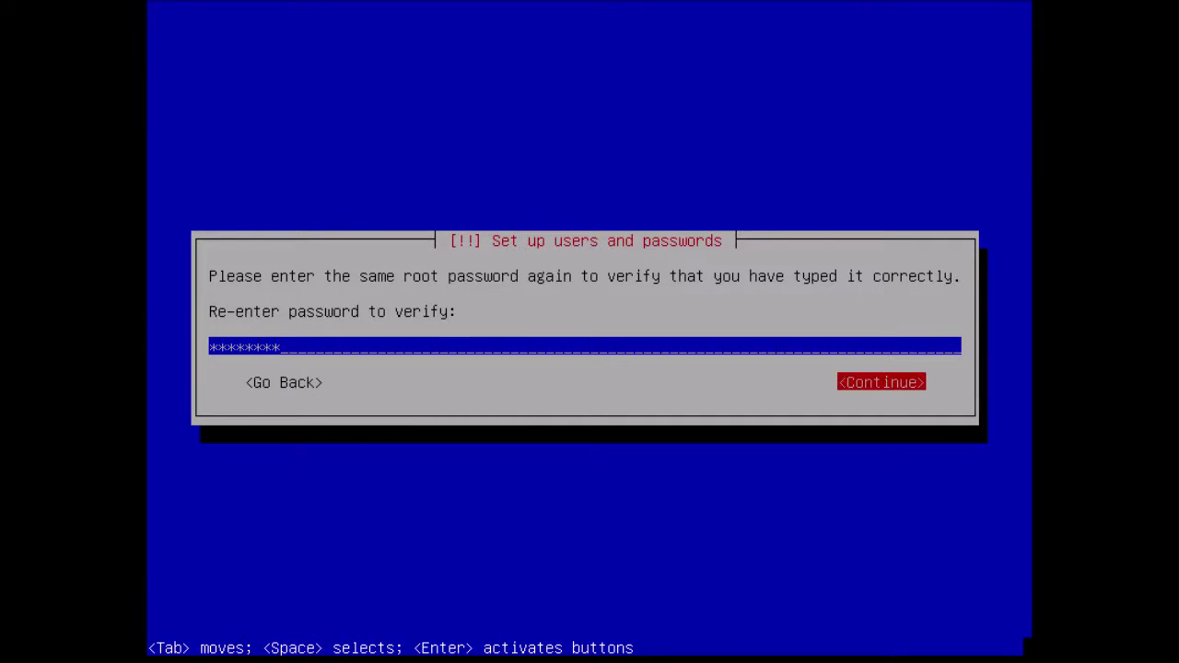
pyautogui.press('Return')
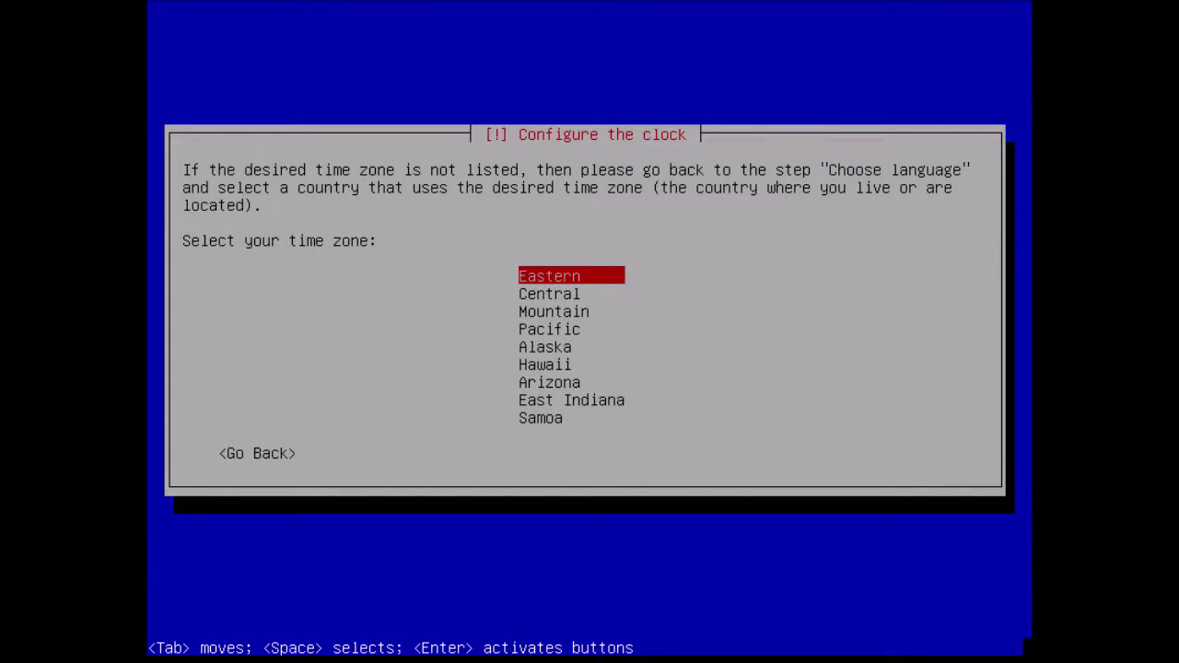
# - Set the time zone to Pacific and the mirror country to United States
pyautogui.press('Down')
pyautogui.press('Down')
pyautogui.press('Down')
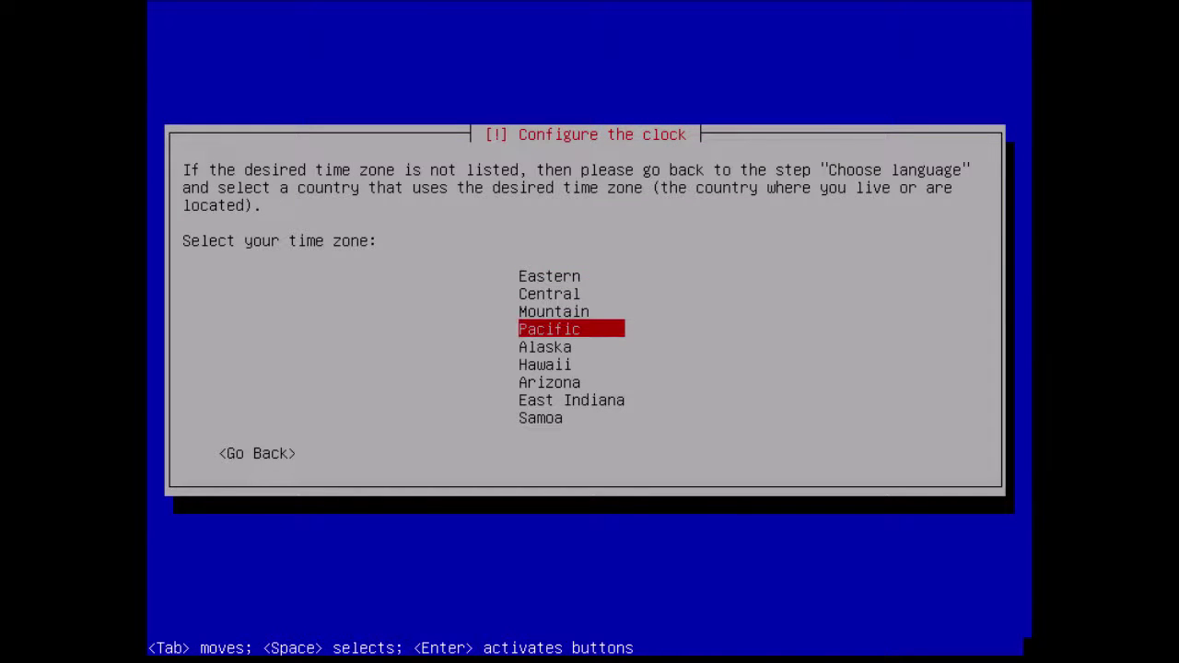
pyautogui.press('Return')
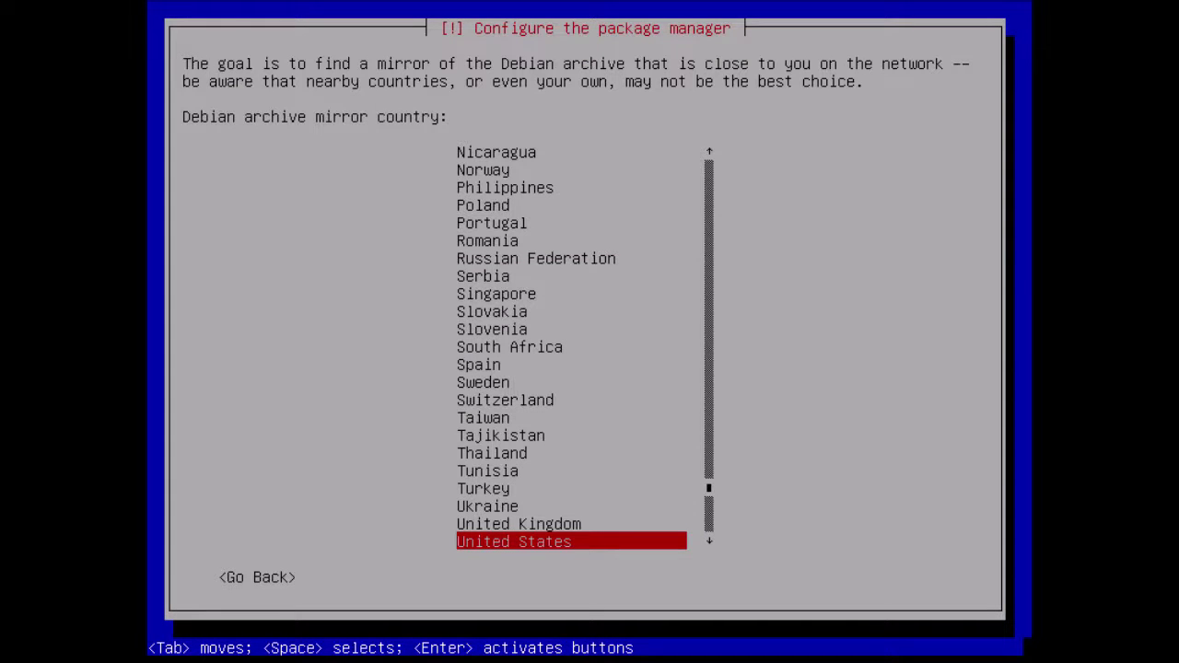
pyautogui.press('Up')
pyautogui.press('Up')
pyautogui.press('Down')
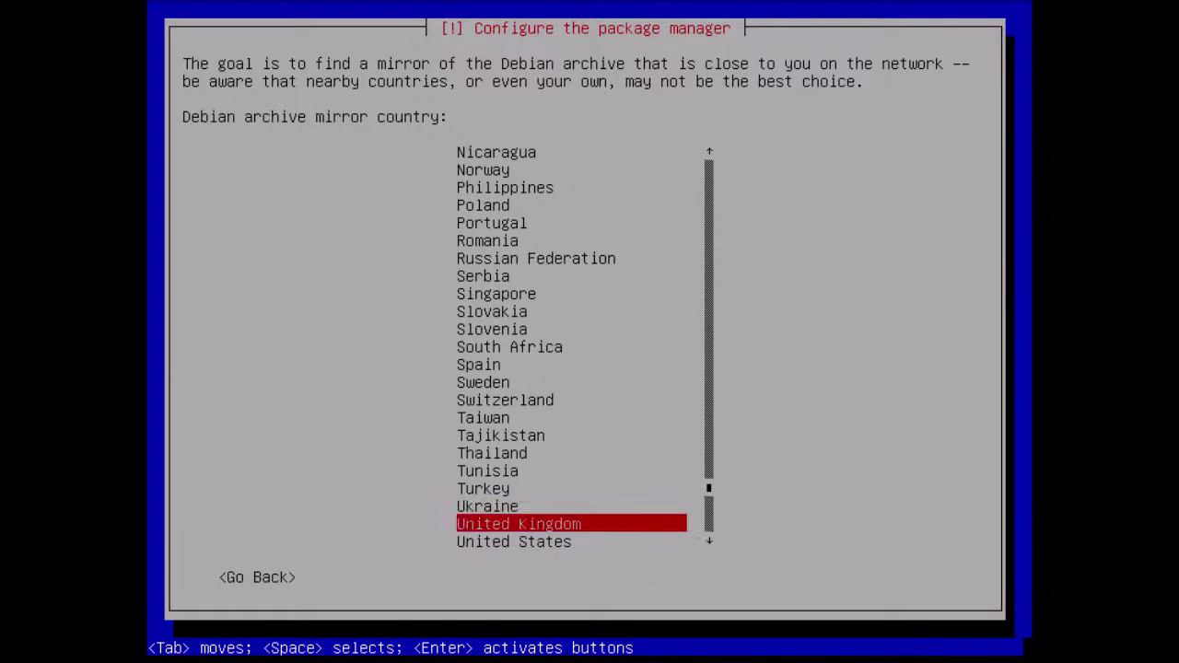
pyautogui.press('Down')
pyautogui.press('Down')
pyautogui.press('Down')
pyautogui.press('Up')
pyautogui.press('Up')
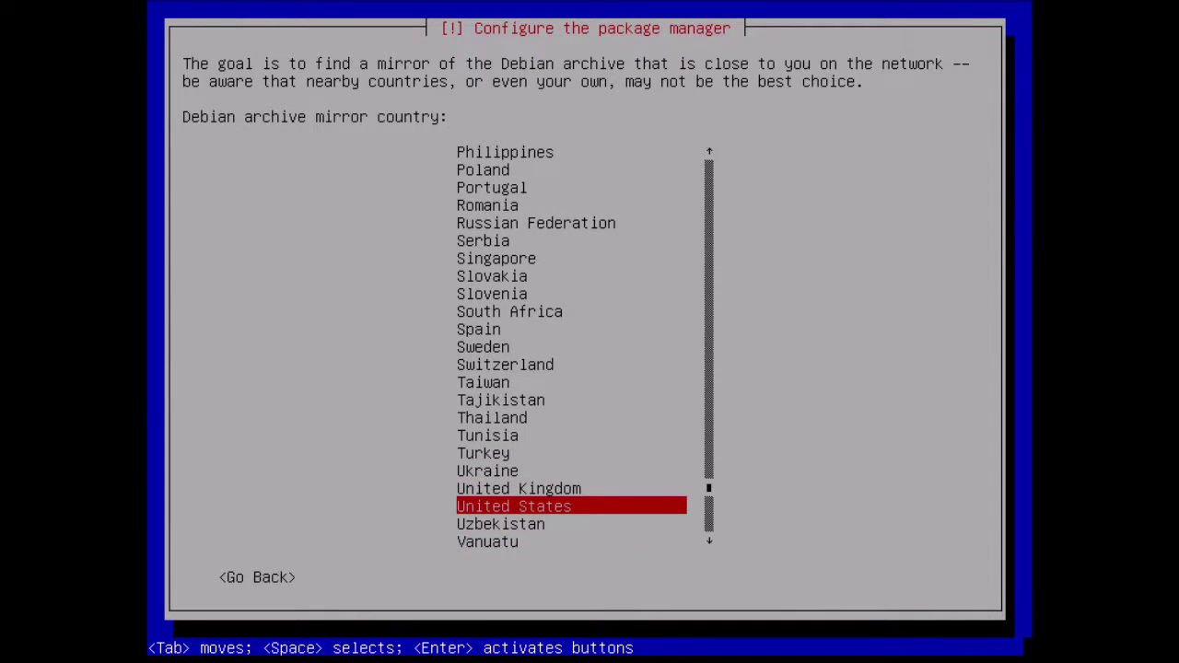
pyautogui.press('Return')
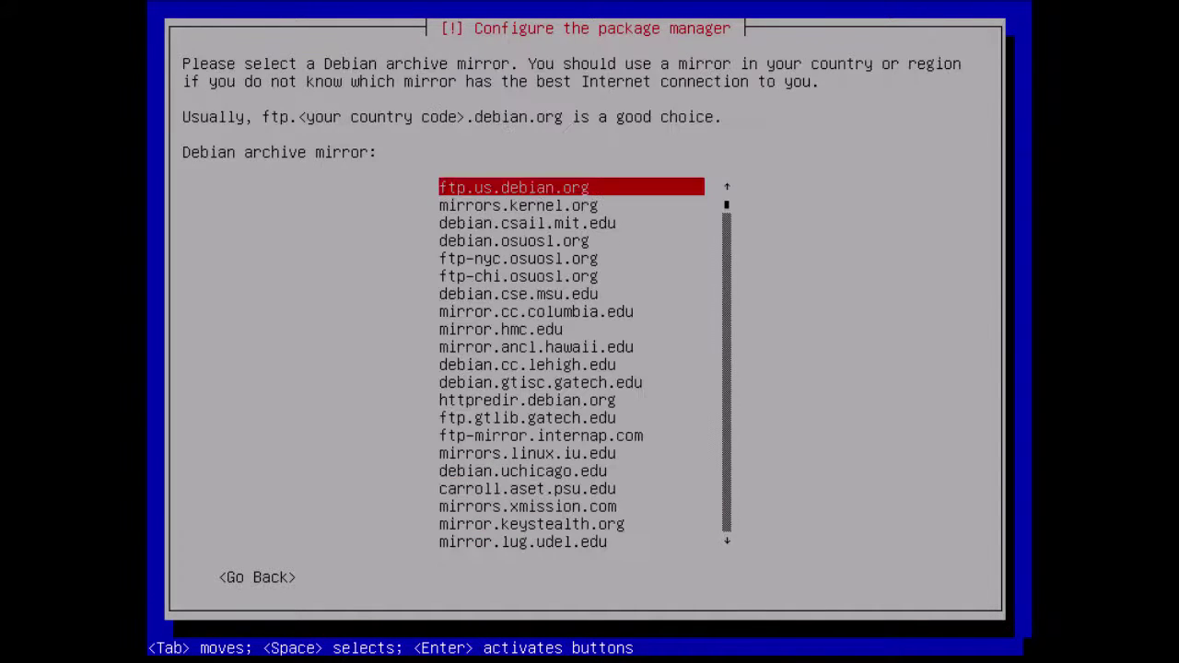
# - Pick httpredir.debian.org as the archive mirror and continue without an HTTP proxy
pyautogui.press('Down')
pyautogui.press('Down')
pyautogui.press('Down')
pyautogui.press('Down')
pyautogui.press('Down')
pyautogui.press('Down')
pyautogui.press('Down')
pyautogui.press('Down')
pyautogui.press('Down')
pyautogui.press('Down')
pyautogui.press('Down')
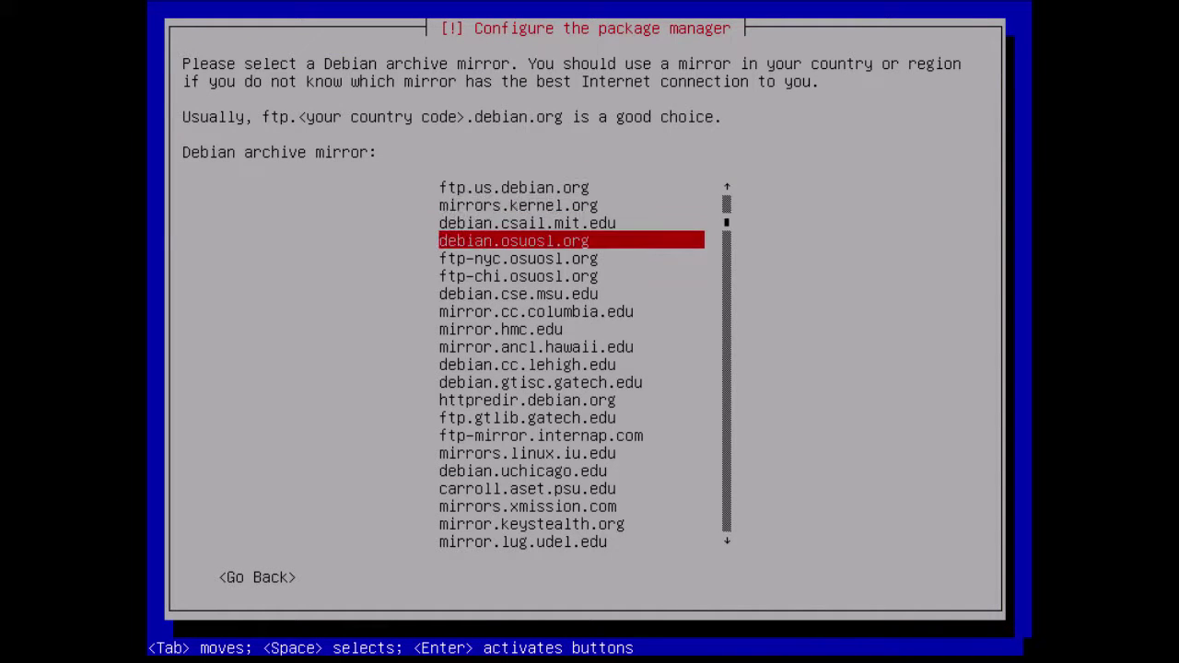
pyautogui.press('Down')
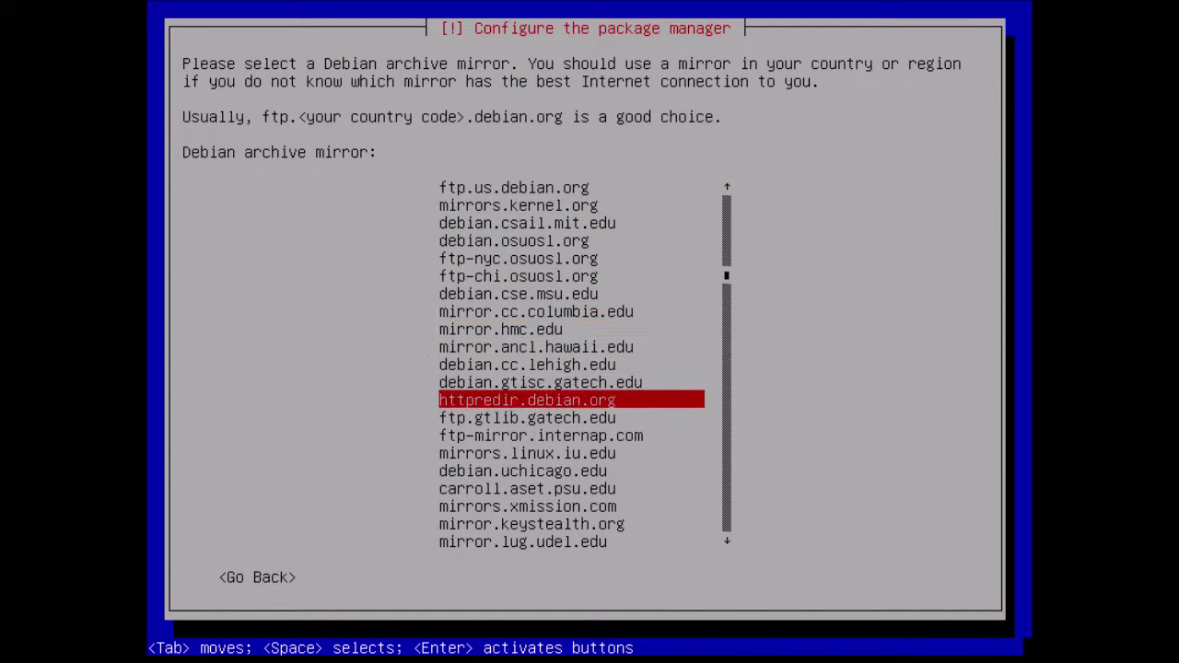
pyautogui.press('Return')
pyautogui.press('Tab')
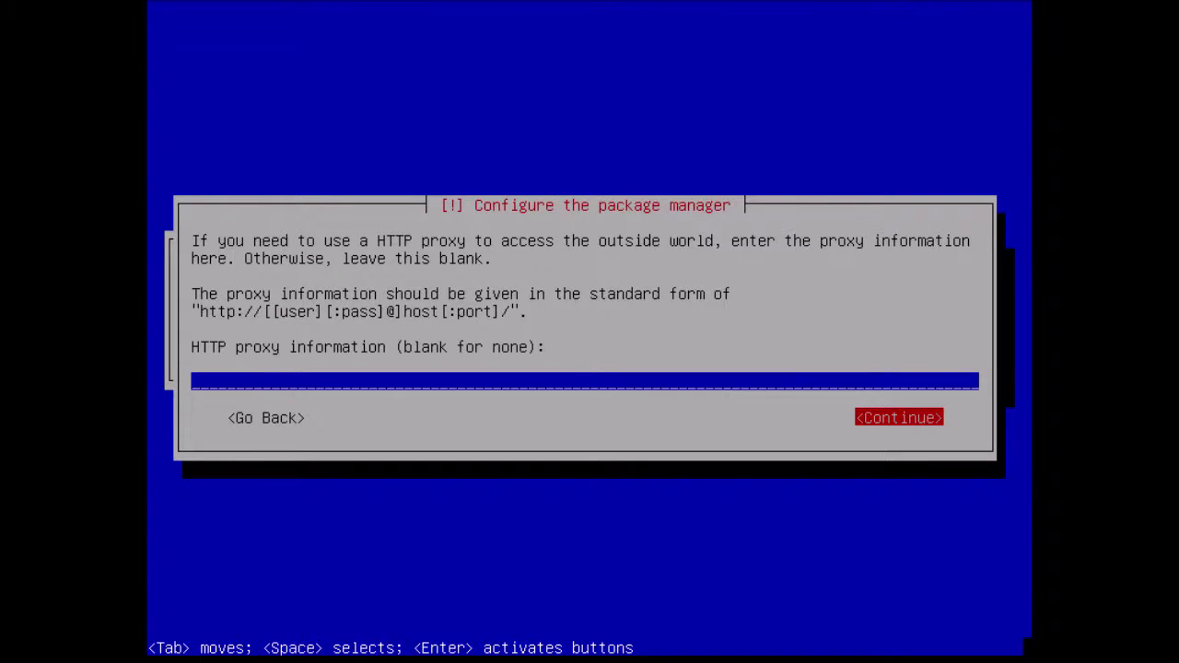
pyautogui.press('Return')
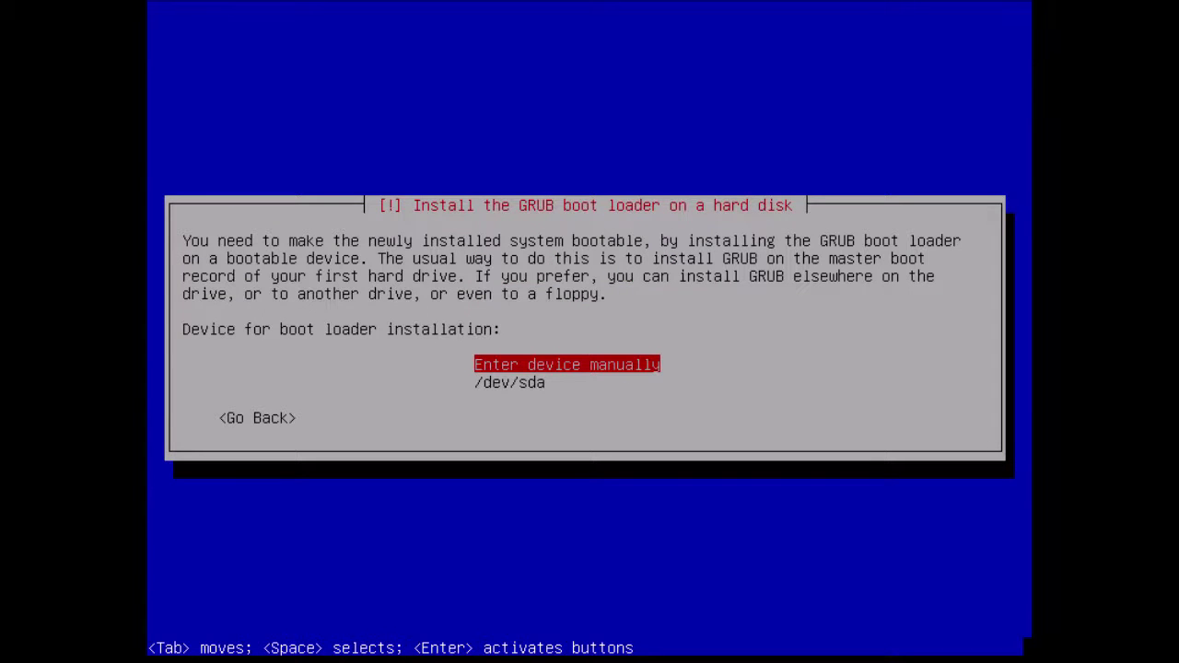
# - Install GRUB on /dev/sda, finish installing, and boot the Debian GNU/Linux entry
pyautogui.press('Down')
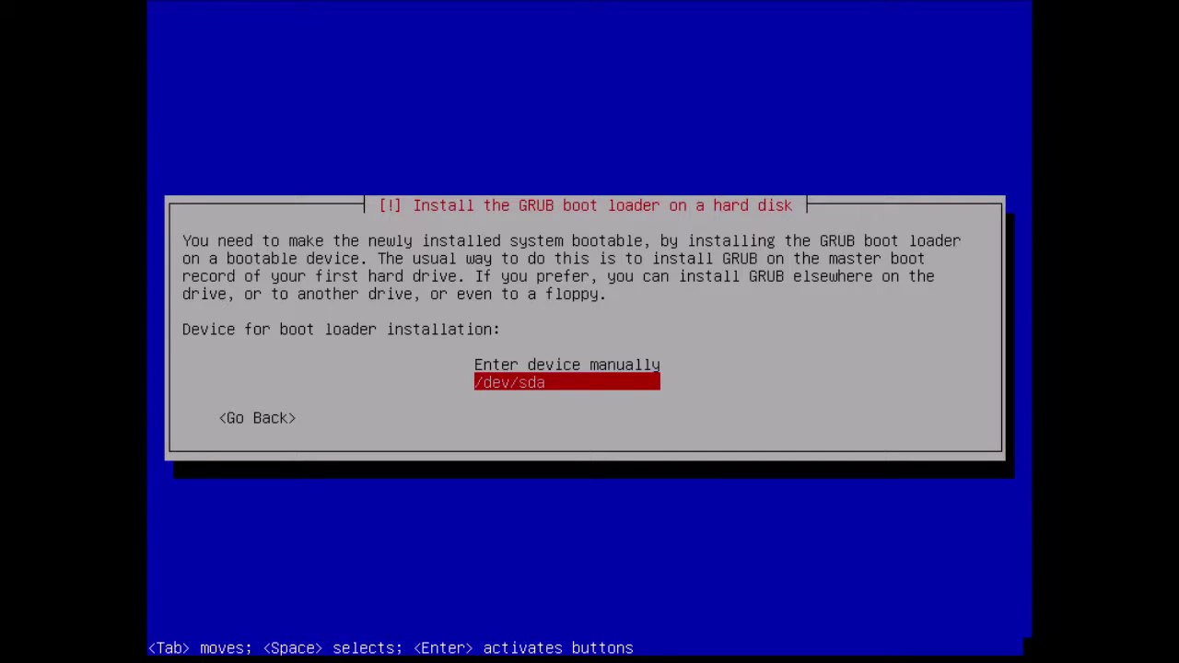
pyautogui.press('Return')
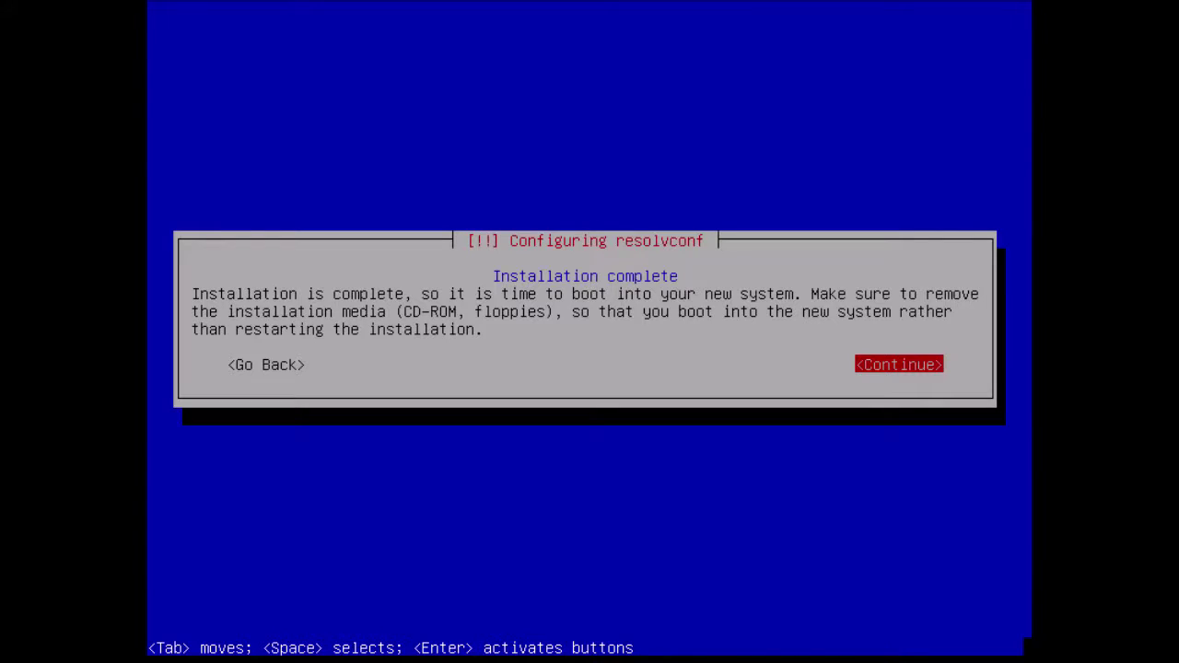
pyautogui.press('Return')
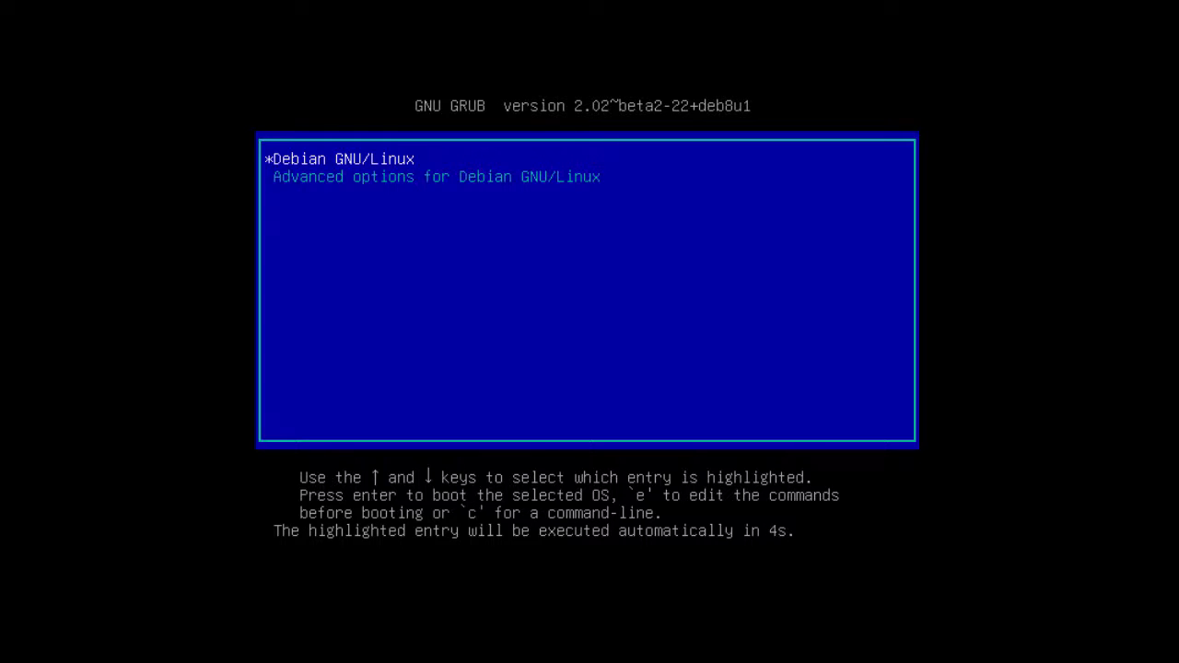
pyautogui.press('Return')
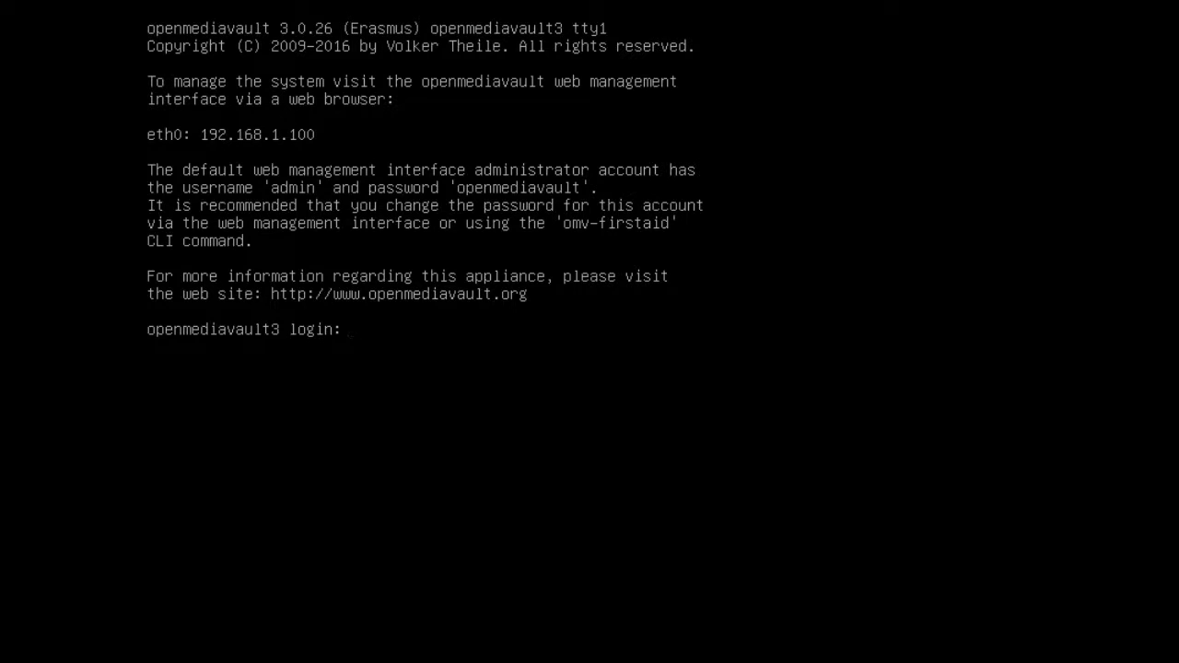
# - Log in to the console as root with the root password
pyautogui.write('root')
pyautogui.press('Return')
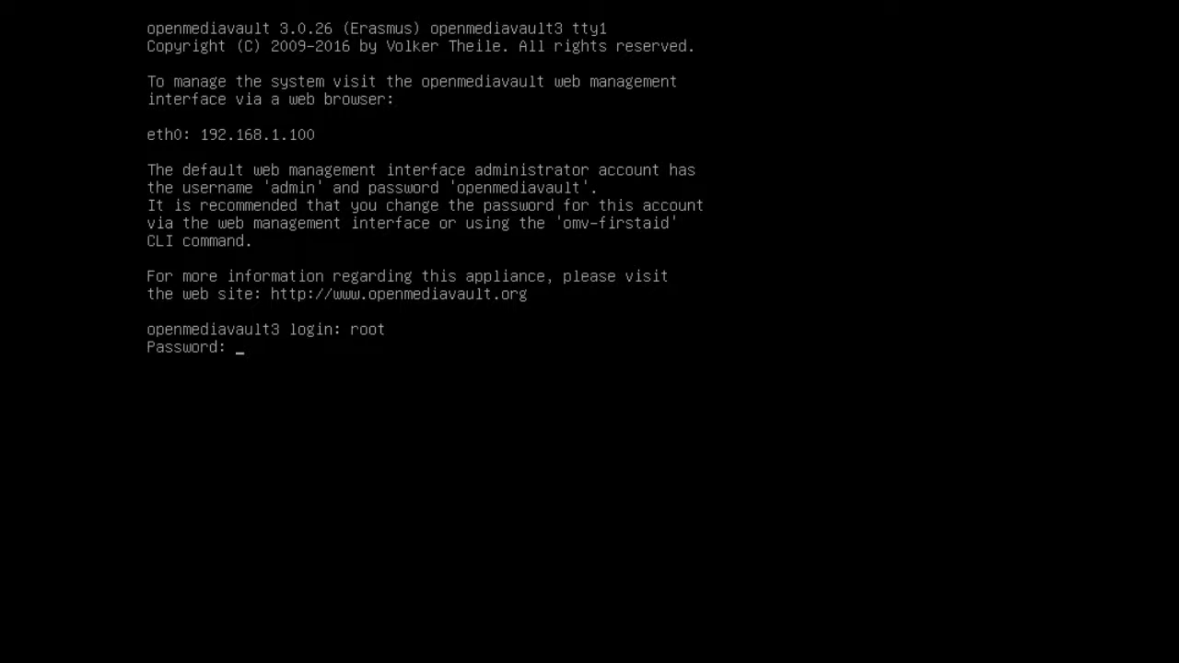
pyautogui.press('Return')
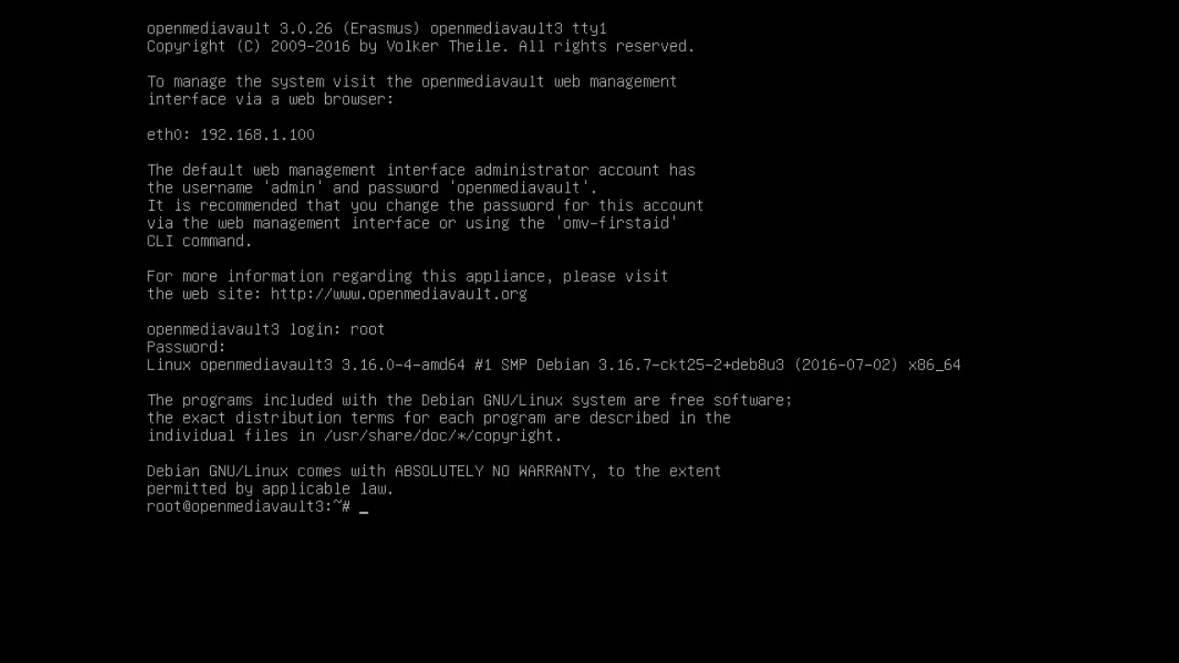
pyautogui.write('clear')
pyautogui.press('Return')
pyautogui.press('Return')
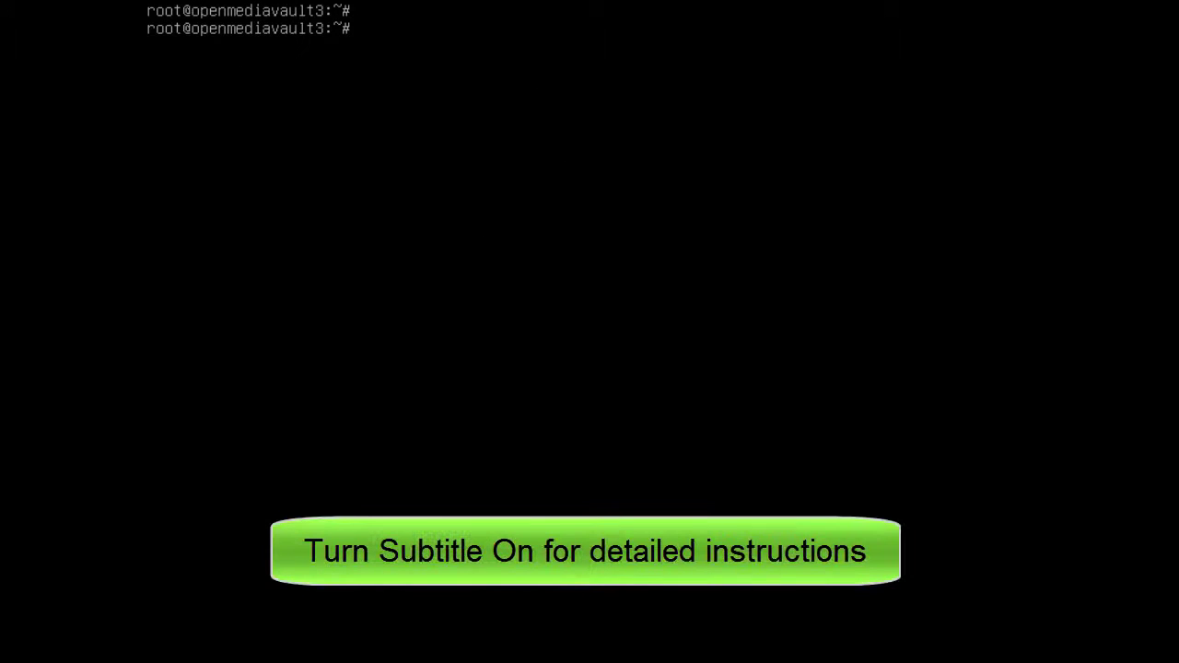
pyautogui.write('hostname')
pyautogui.press('Return')
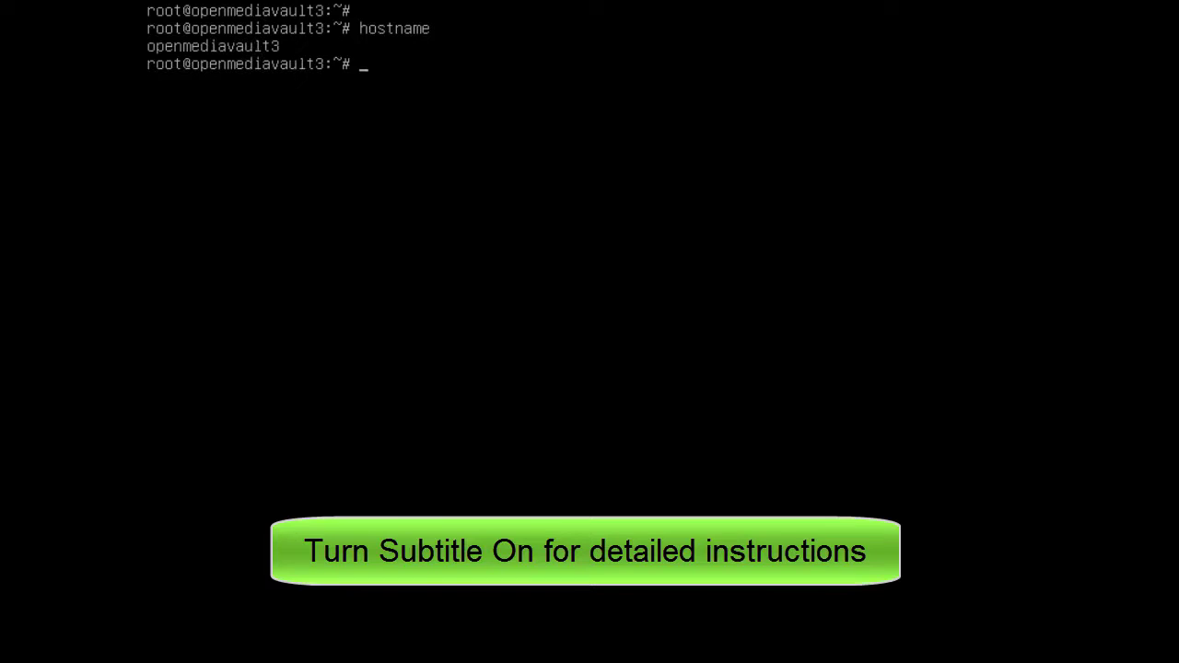
pyautogui.press('Return')
pyautogui.write('pi')
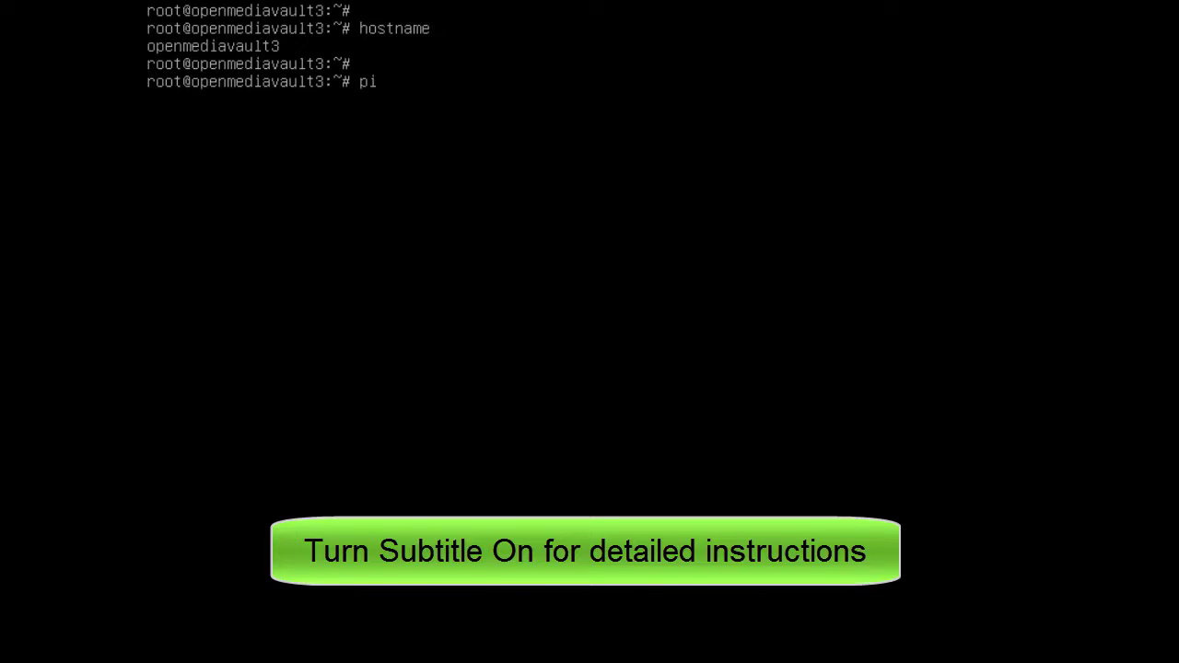
pyautogui.write('ng www.google.com -c')
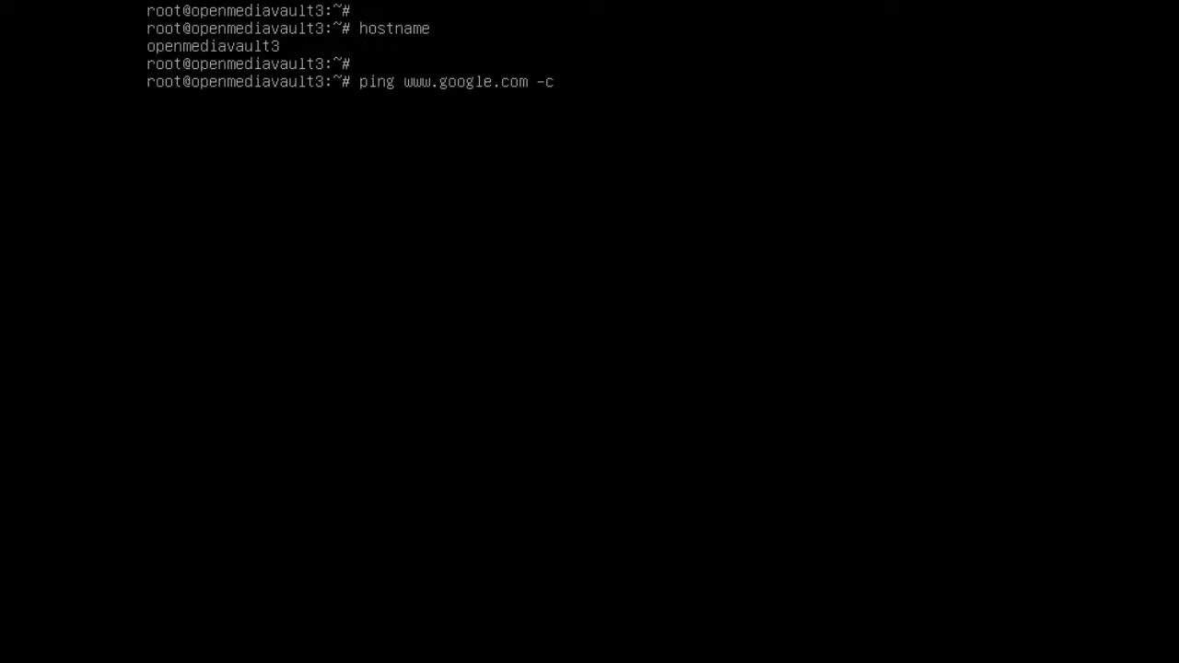
pyautogui.write(' 3')
pyautogui.press('Return')
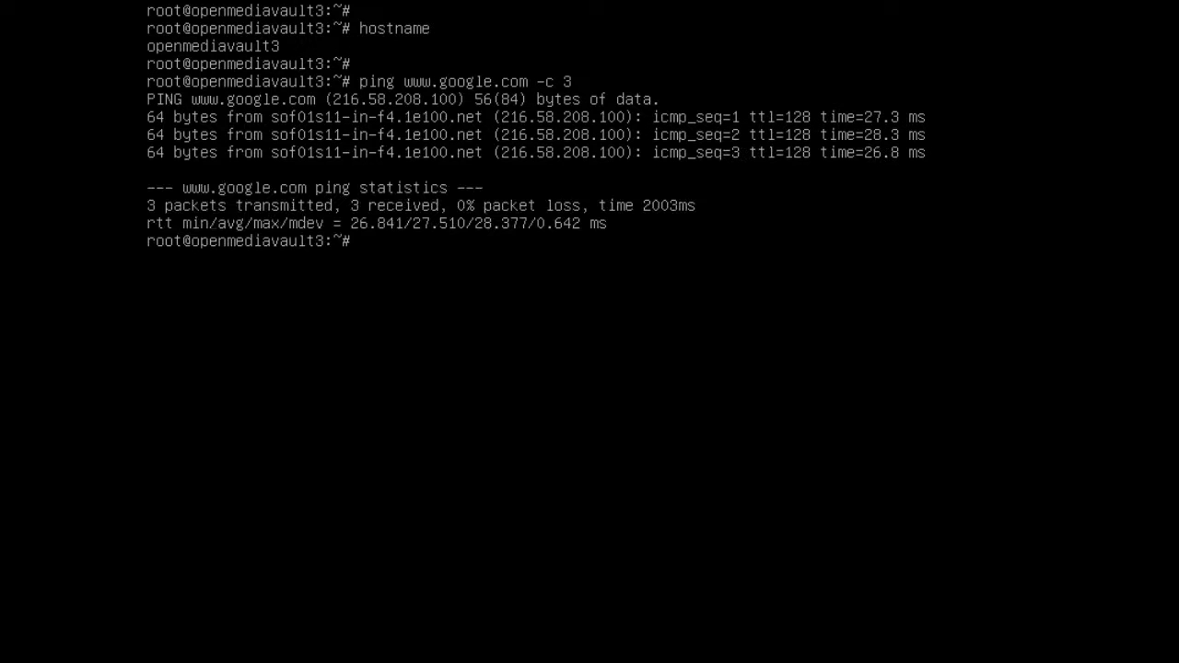
# - Clear the console and run apt-get update to refresh the package lists
pyautogui.write('clear')
pyautogui.press('Return')
pyautogui.press('Return')
pyautogui.write('apt')
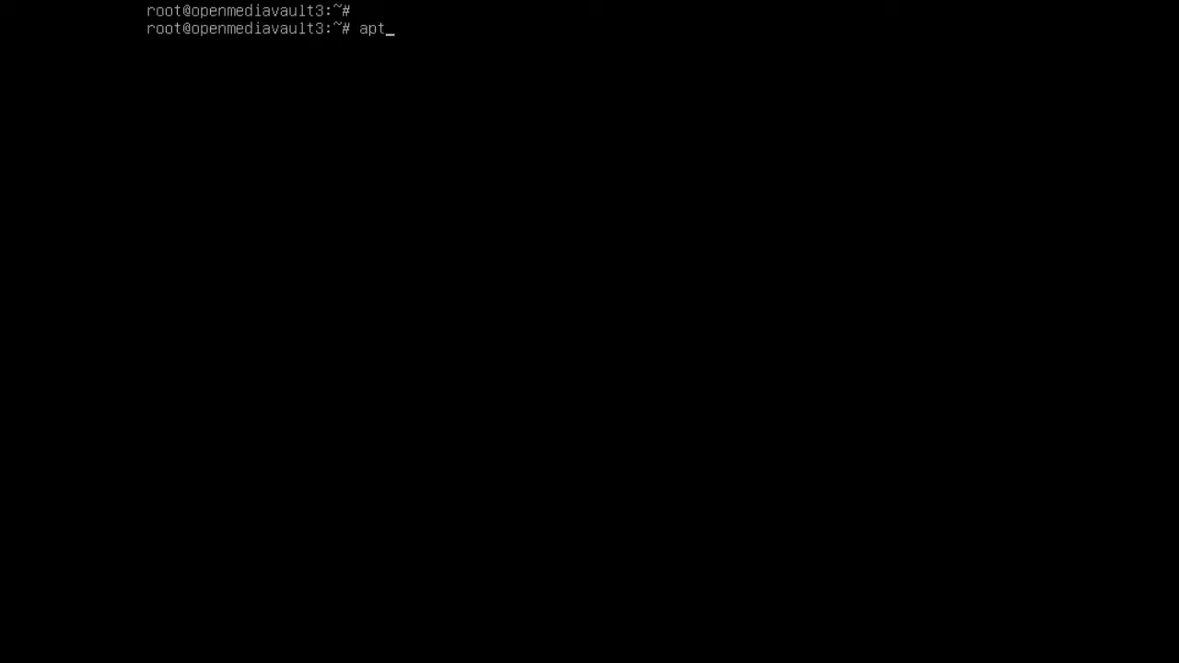
pyautogui.write('-get update')
pyautogui.press('Return')
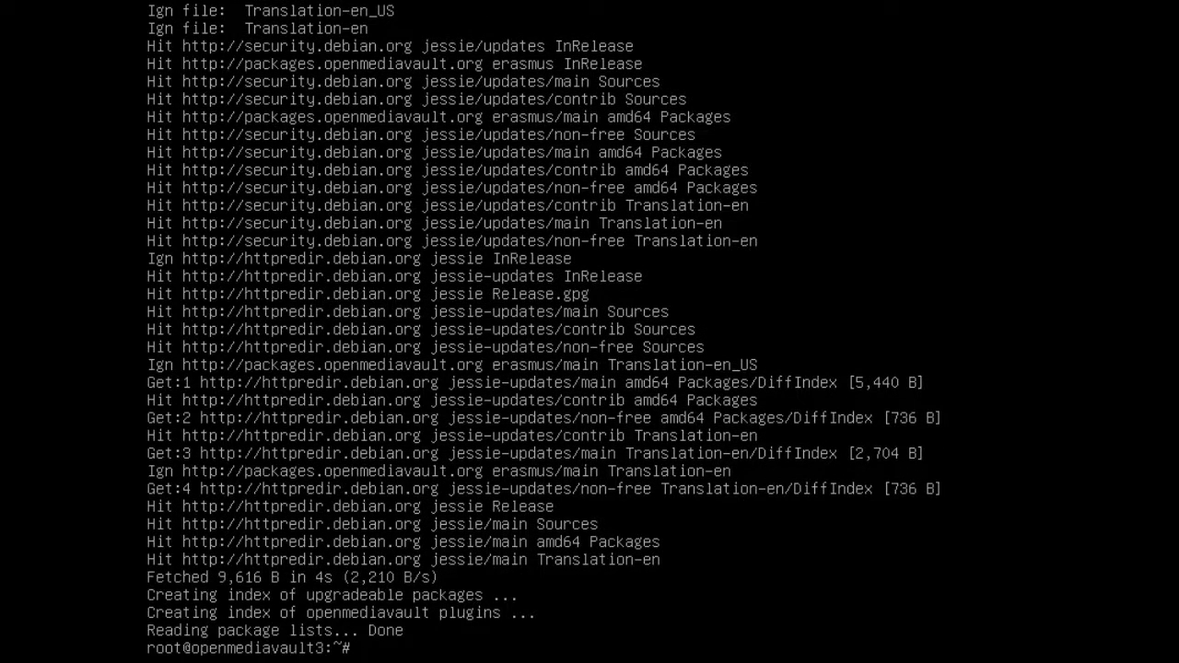
# - Clear the screen and install open-vm-tools with apt-get install -y
pyautogui.write('clear')
pyautogui.press('Return')
pyautogui.press('Return')
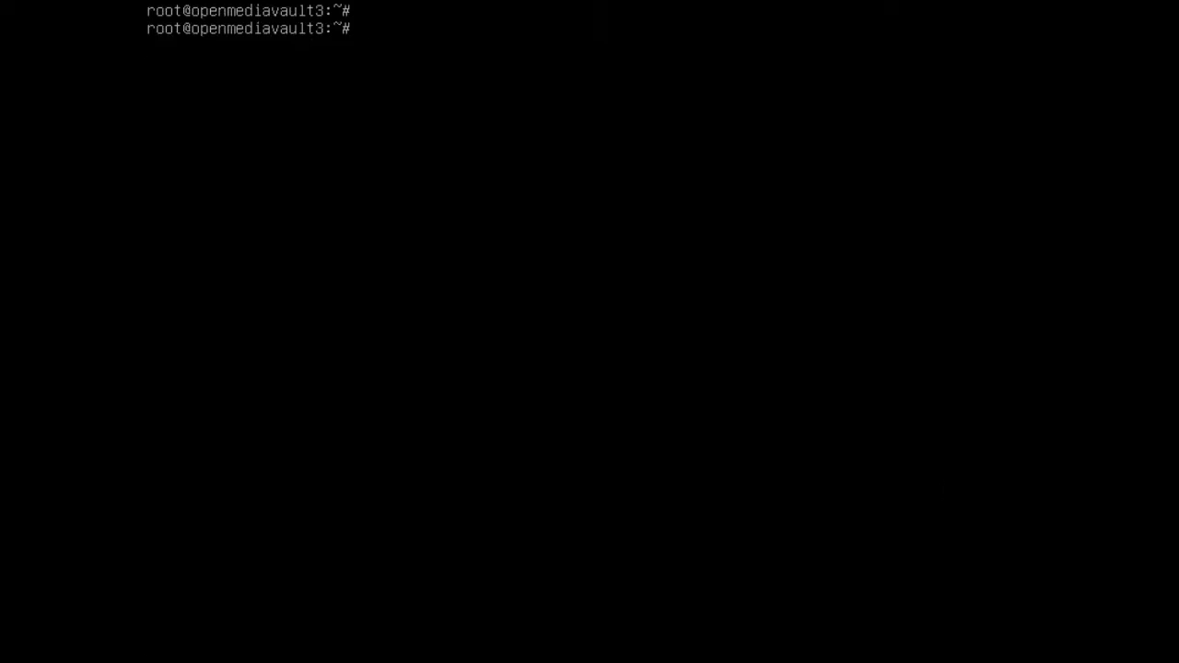
pyautogui.write('apt-get')
pyautogui.write(' install')
pyautogui.write(' open')
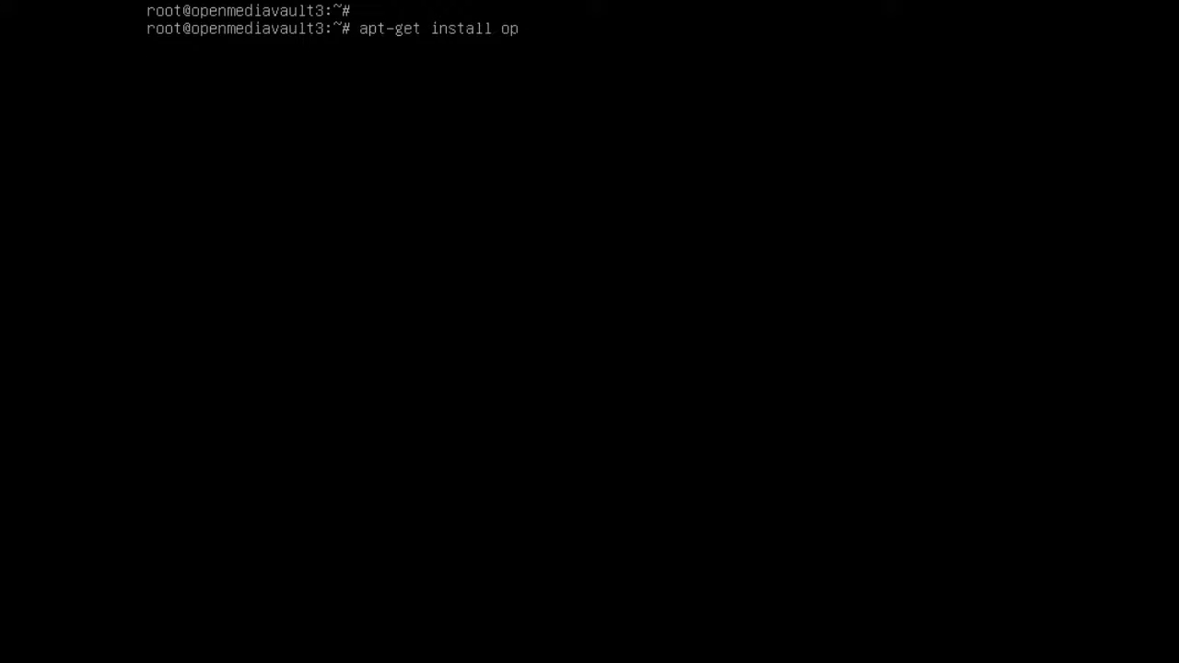
pyautogui.write('-vm-tools -y')
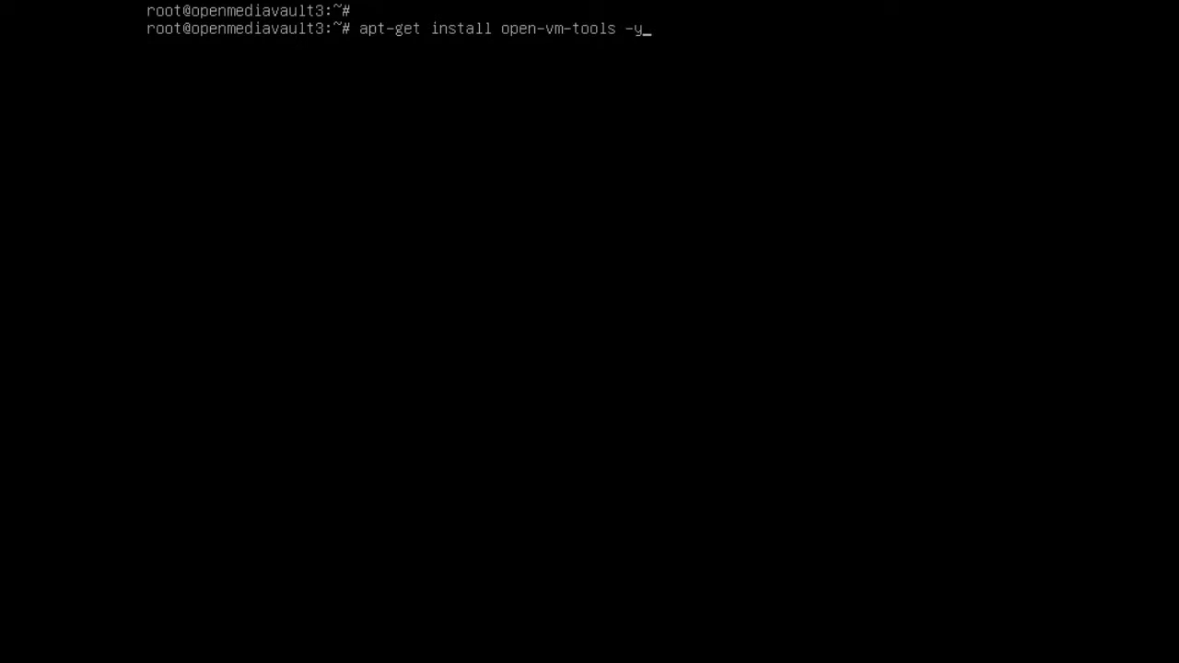
pyautogui.press('Return')
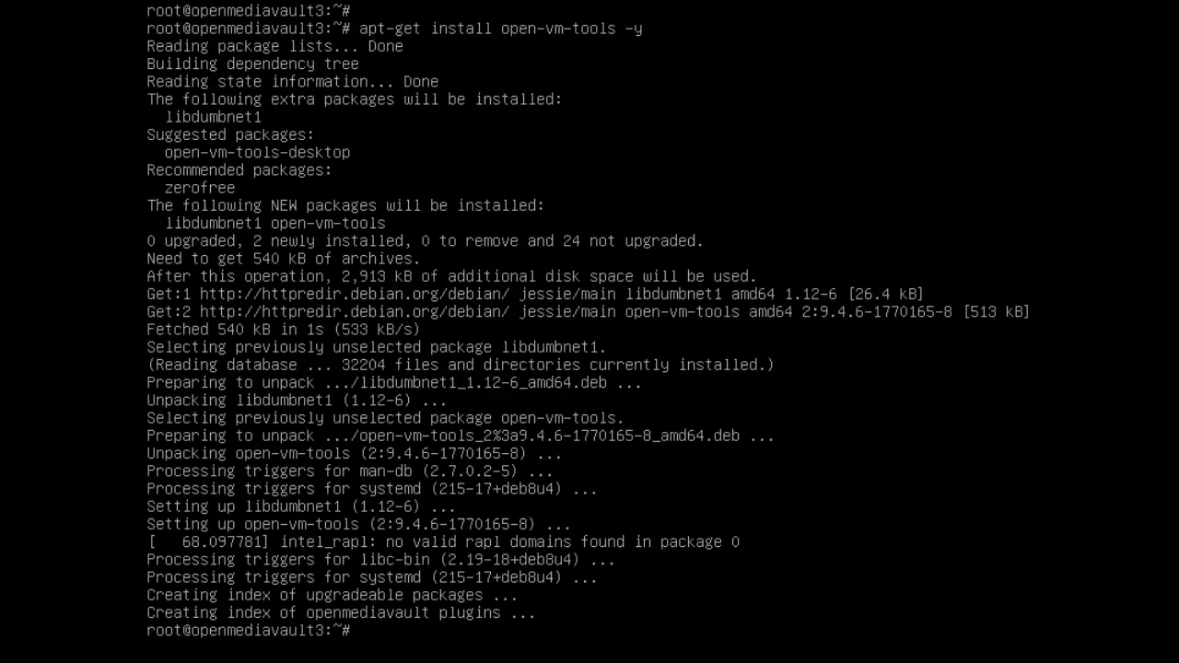
# - Clear the install output and enter the poweroff command
pyautogui.write('clear')
pyautogui.press('Return')
pyautogui.press('Return')
pyautogui.write('pow')
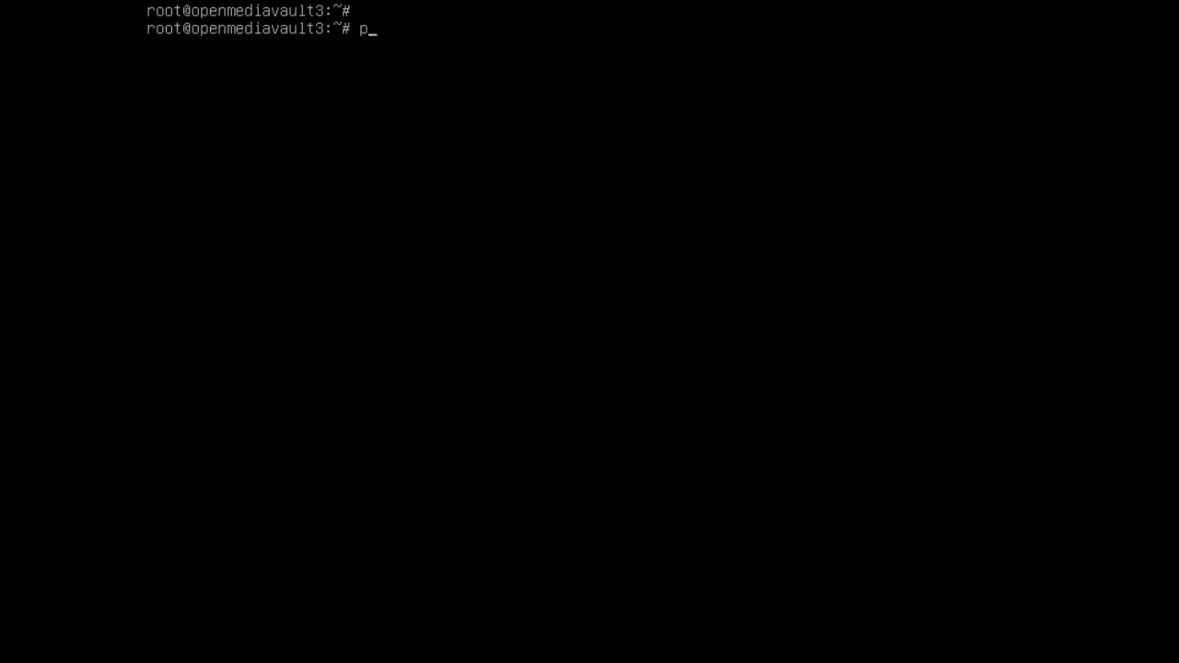
pyautogui.write('eroff')
pyautogui.press('Return')
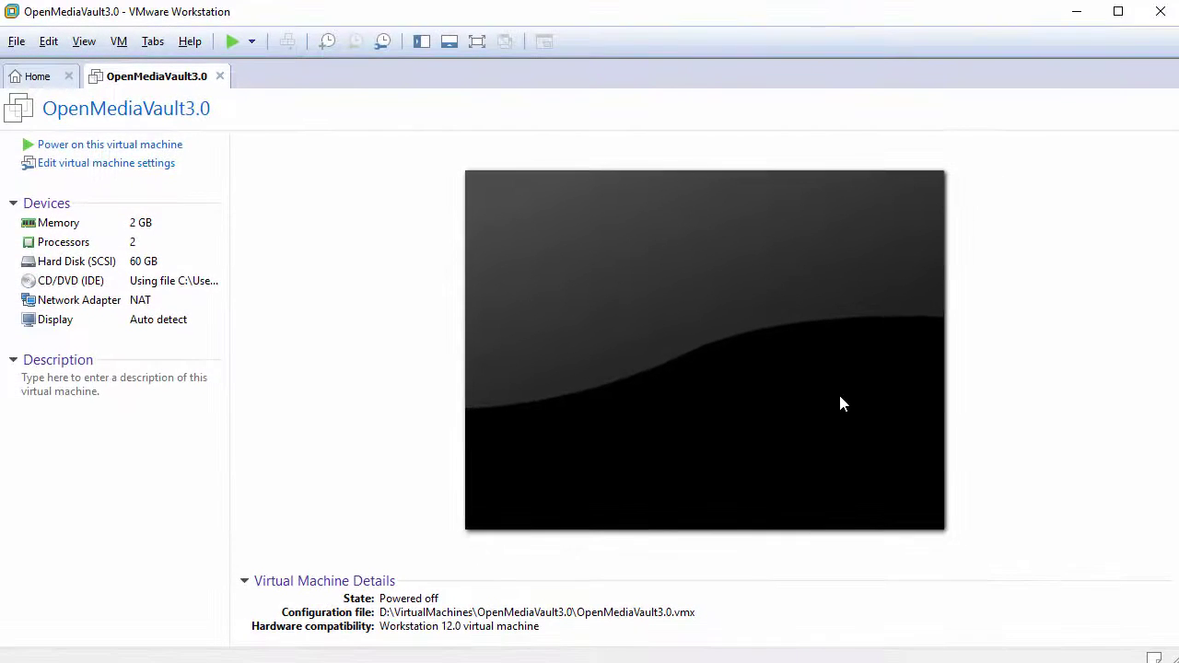
# - Switch the CD/DVD drive to the physical drive and stop it connecting at power on
pyautogui.click(145, 174)
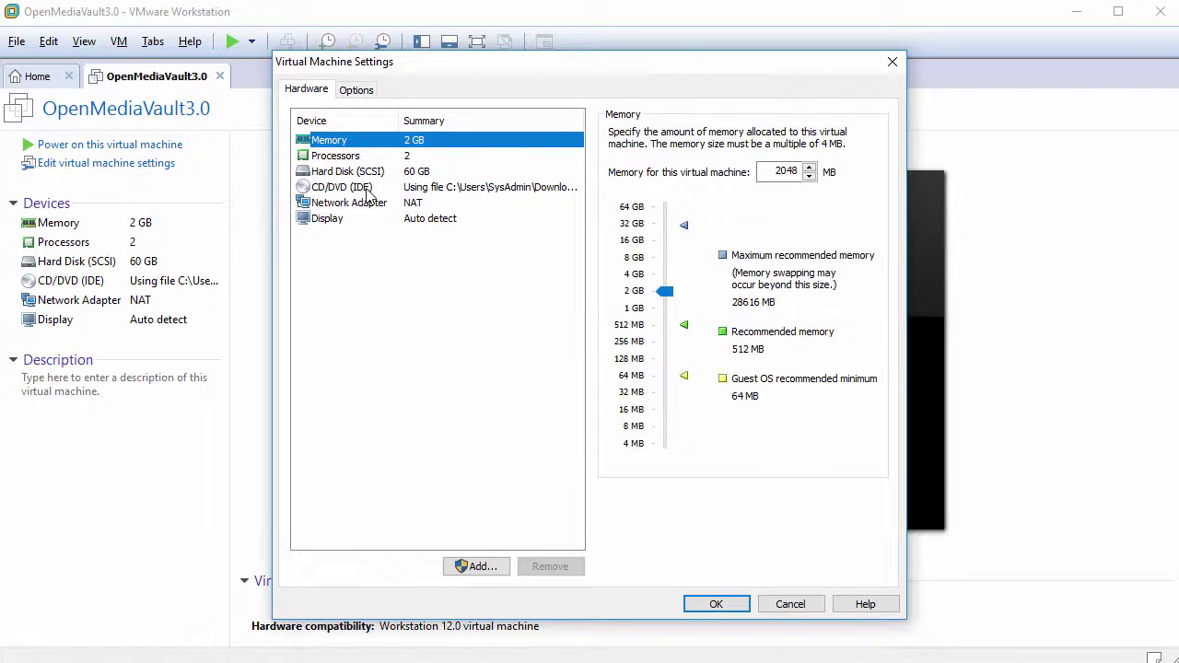
pyautogui.click(366, 188)
pyautogui.click(614, 200)
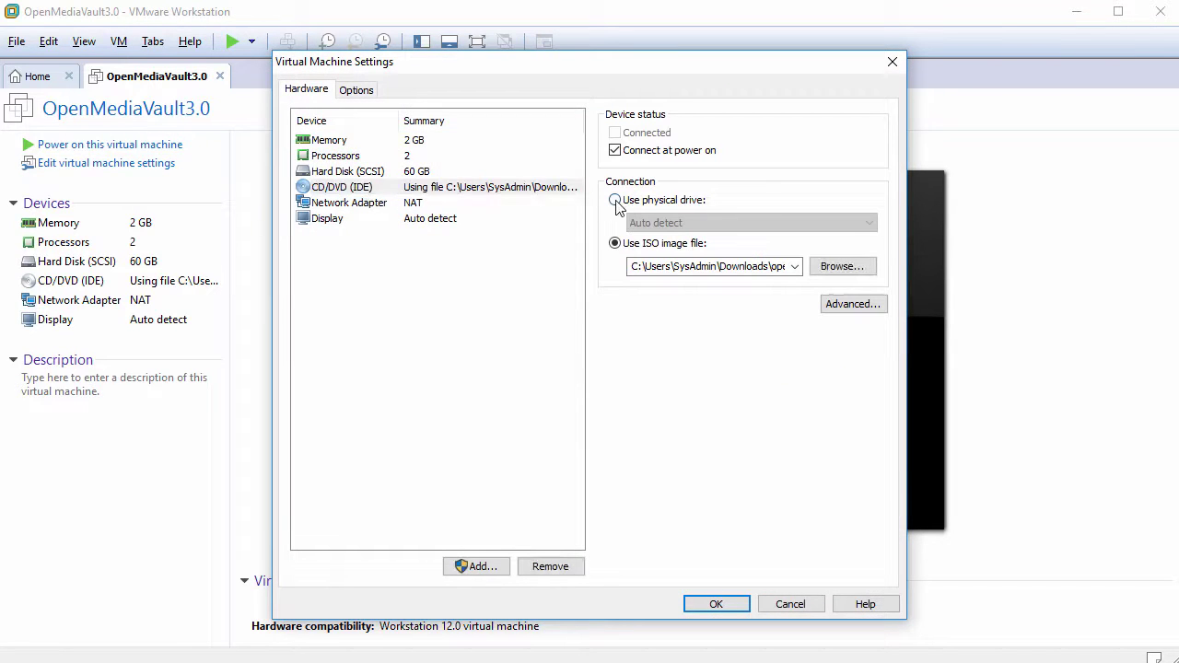
pyautogui.click(616, 150)
pyautogui.click(471, 309)
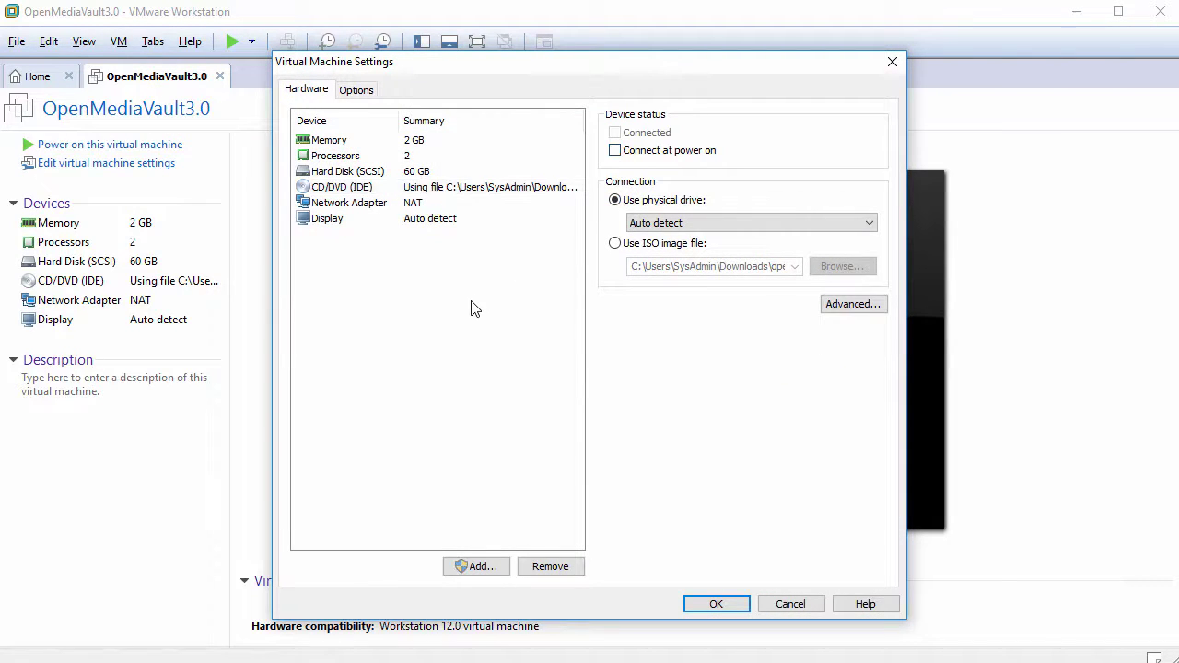
# - Add a new 20 GB SCSI hard disk stored as a single file
pyautogui.click(479, 567)
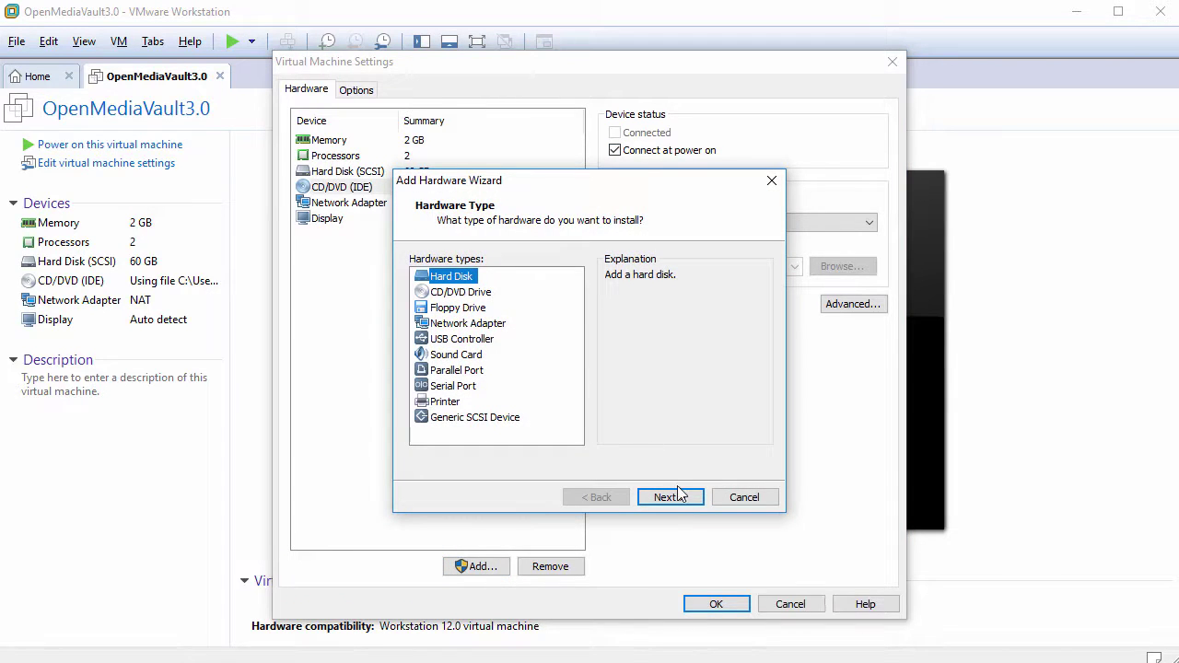
pyautogui.click(670, 498)
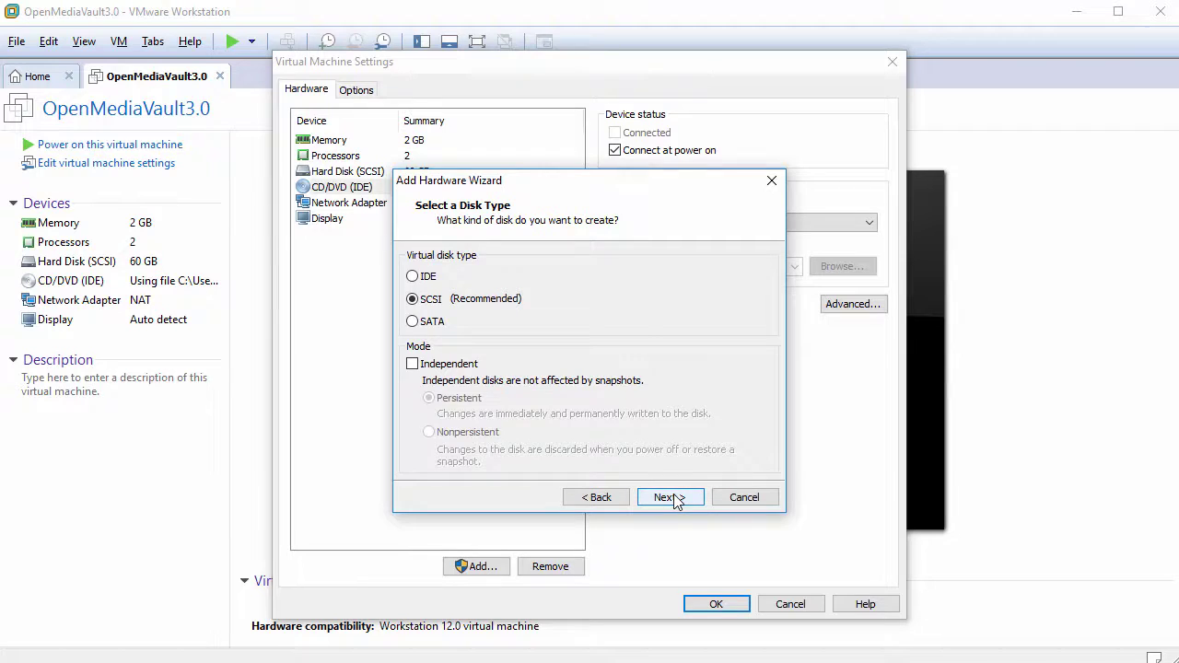
pyautogui.click(670, 498)
pyautogui.click(669, 497)
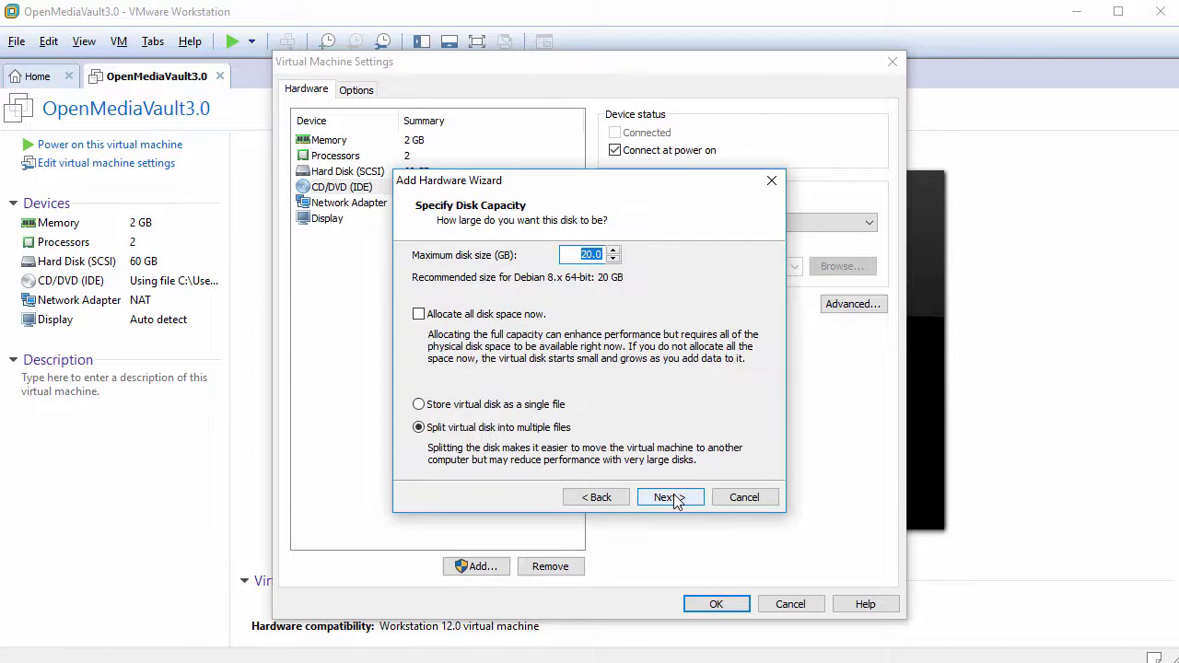
pyautogui.click(530, 408)
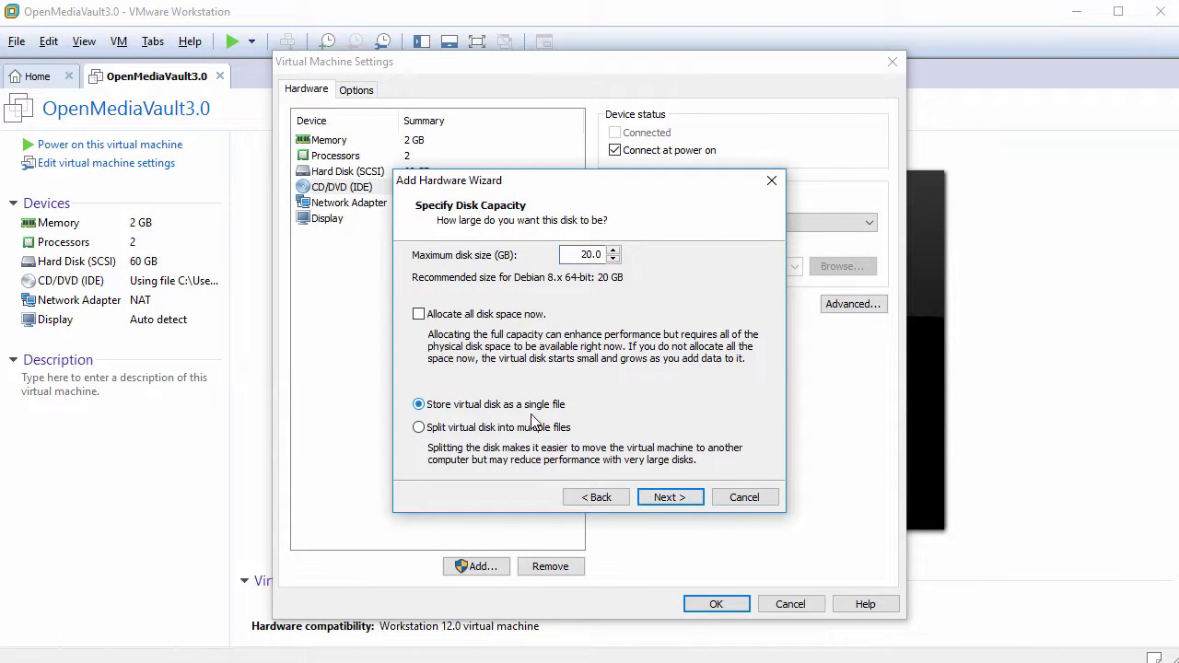
pyautogui.click(670, 497)
pyautogui.click(670, 498)
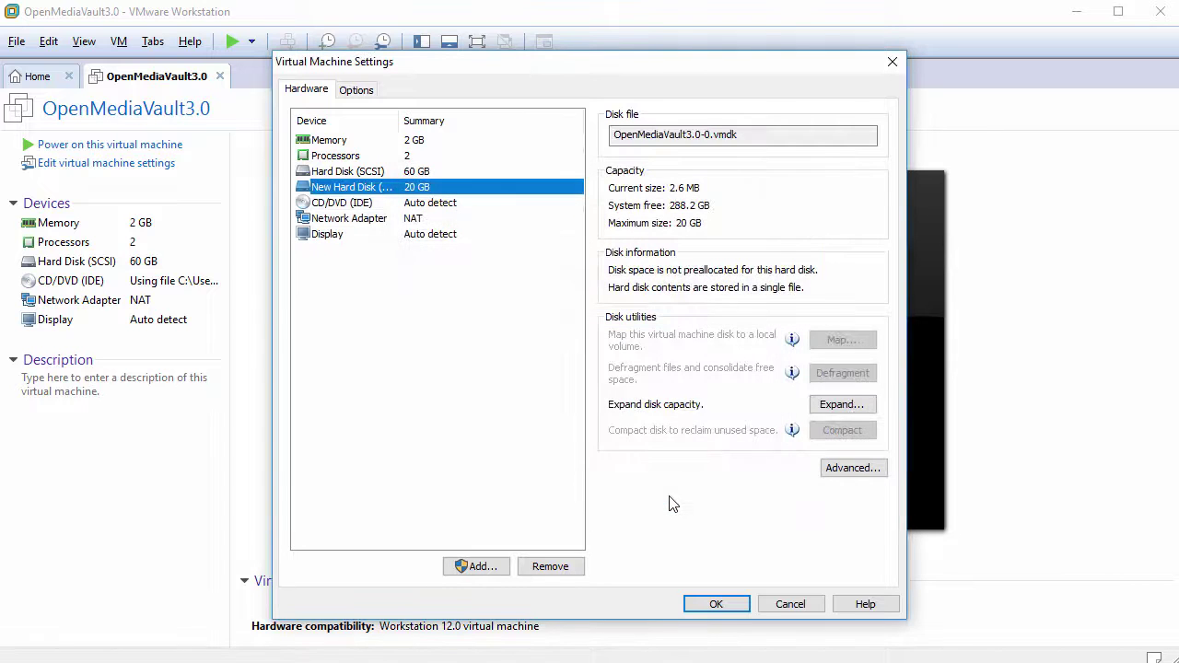
# - Add a second new 20 GB SCSI single-file hard disk
pyautogui.click(481, 566)
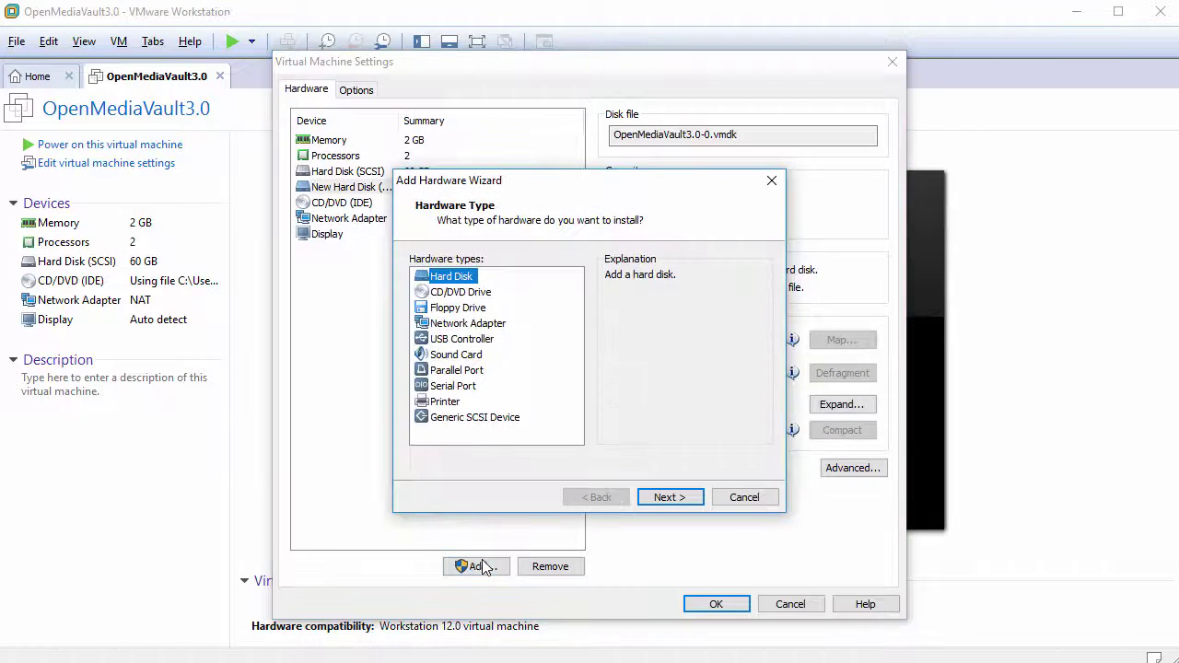
pyautogui.click(669, 499)
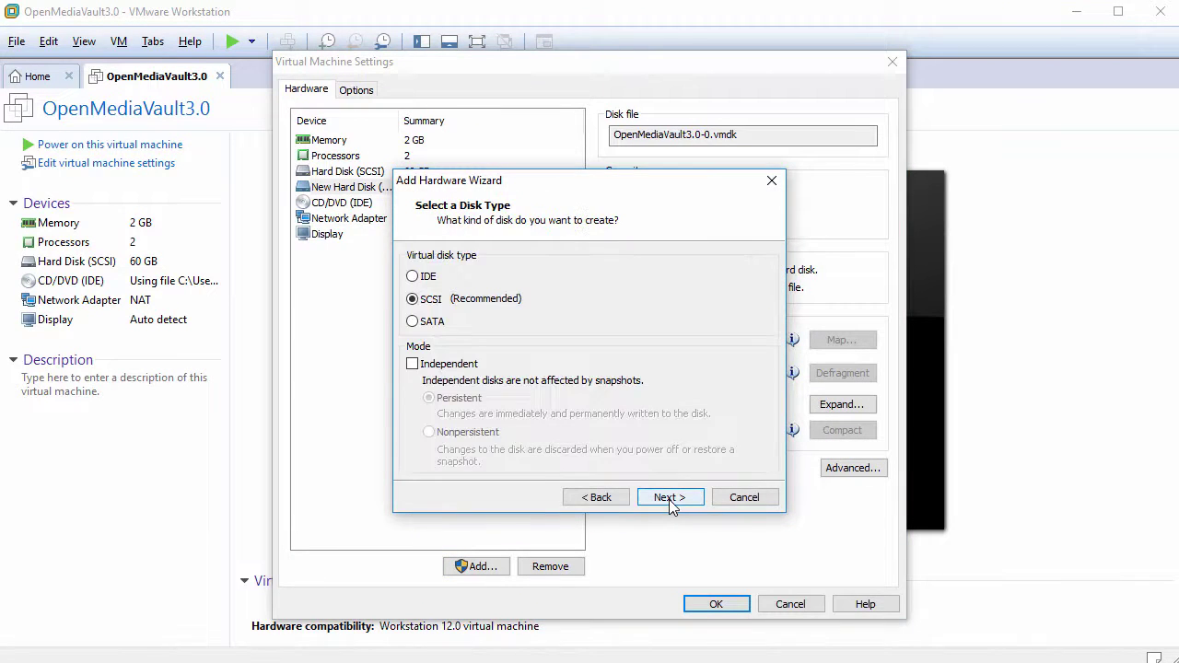
pyautogui.click(669, 499)
pyautogui.click(669, 500)
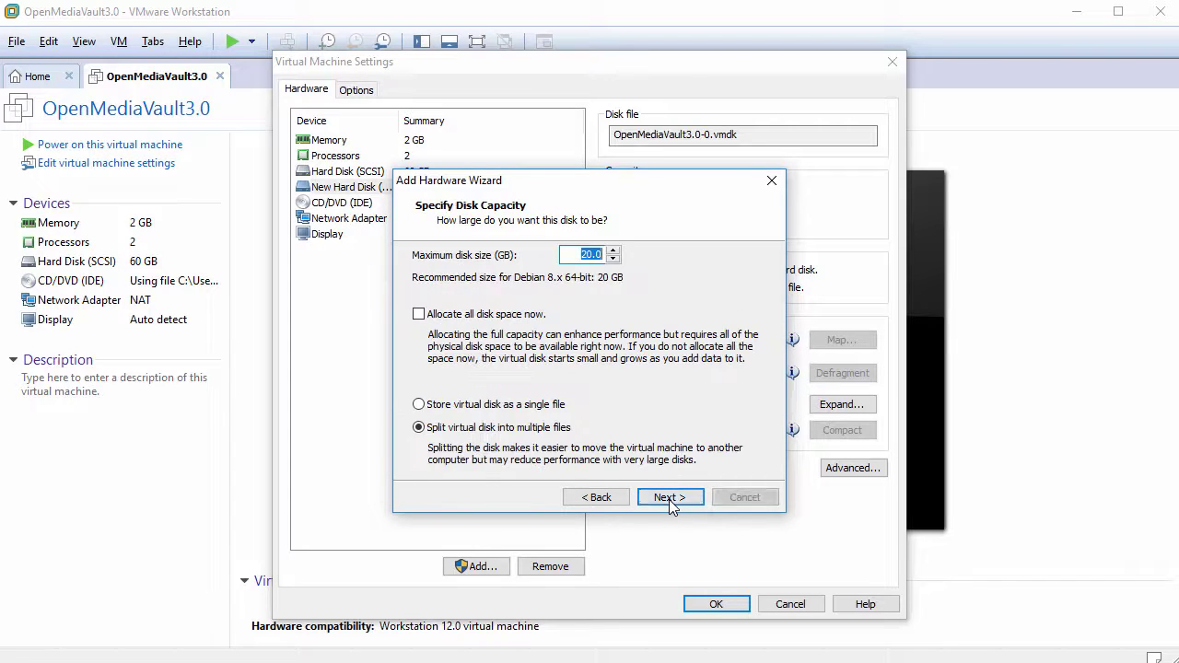
pyautogui.click(492, 406)
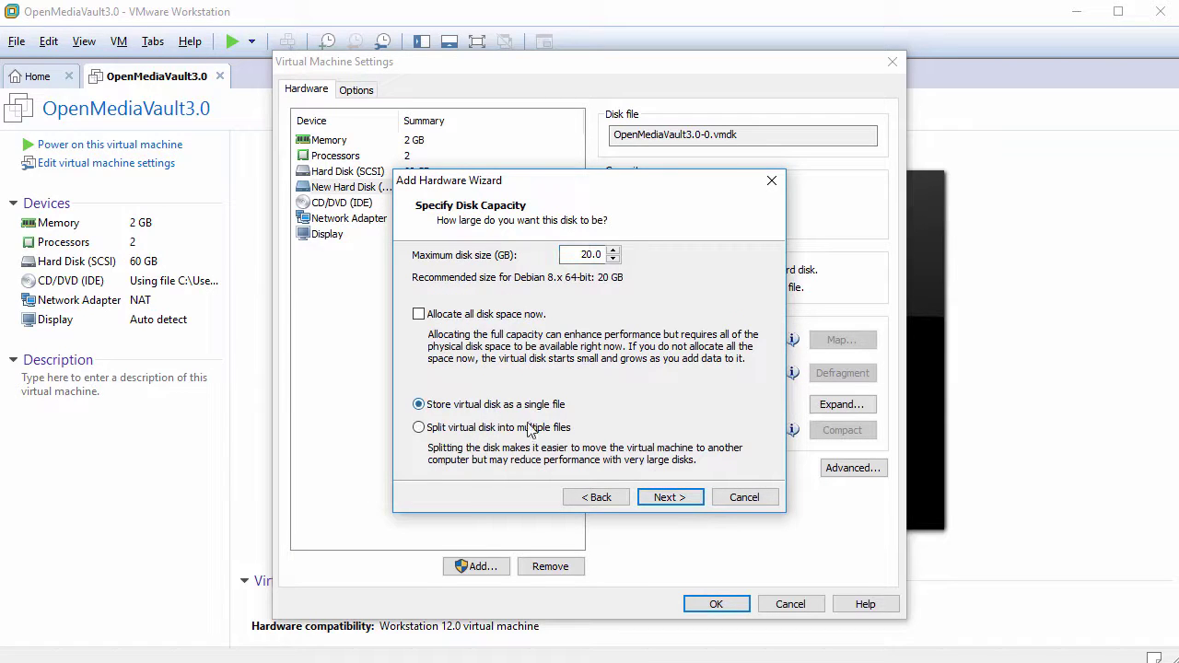
pyautogui.click(668, 498)
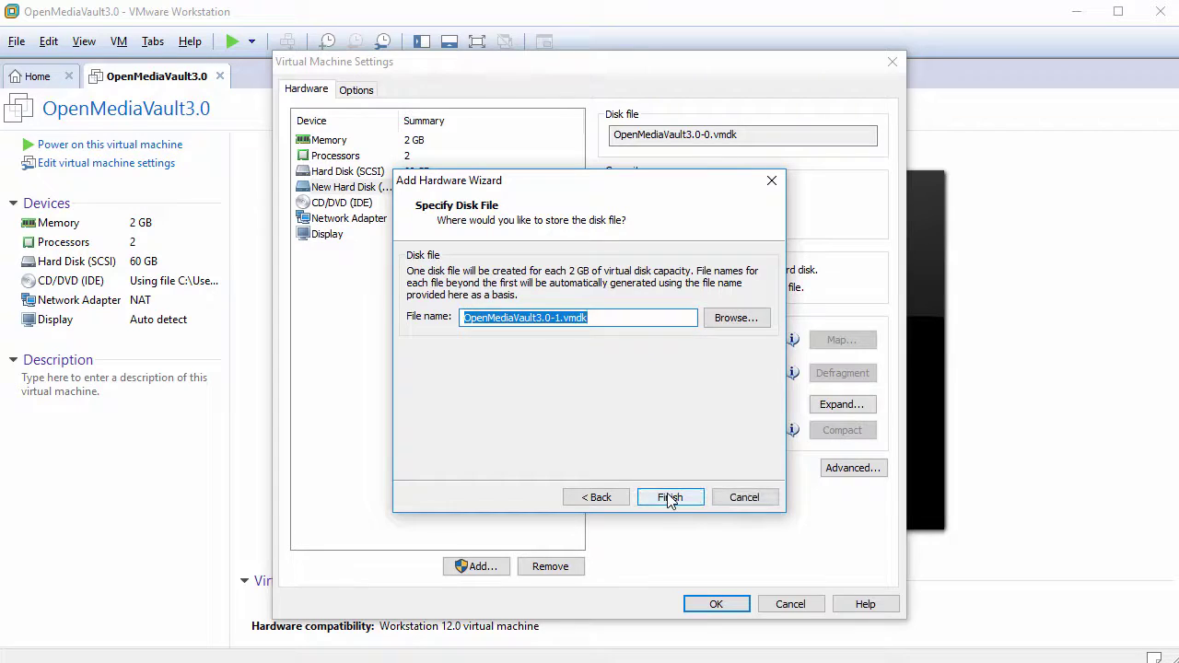
pyautogui.click(669, 498)
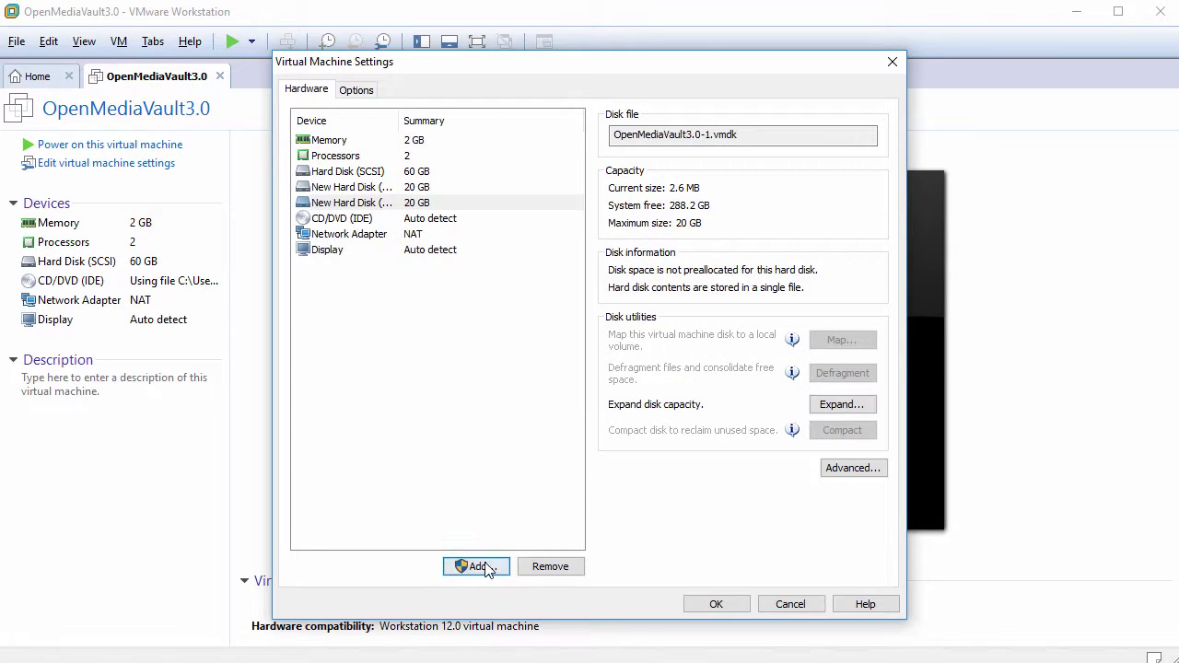
# - Add a third new 20 GB SCSI hard disk stored as a single file
pyautogui.click(471, 566)
pyautogui.click(667, 497)
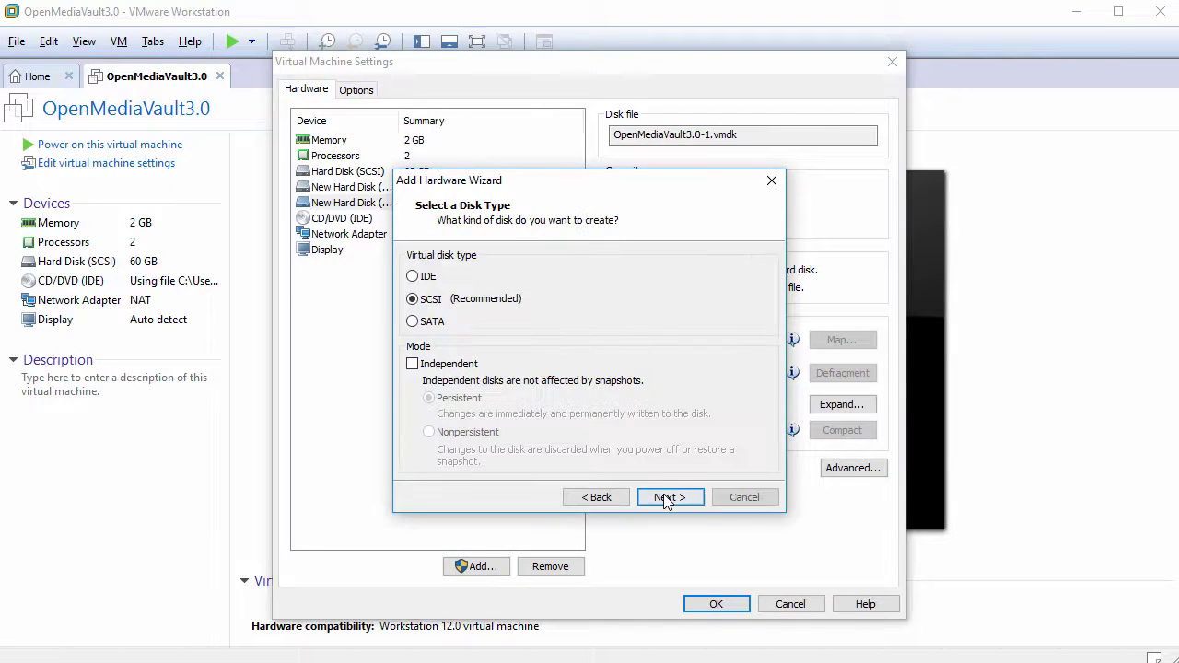
pyautogui.click(667, 498)
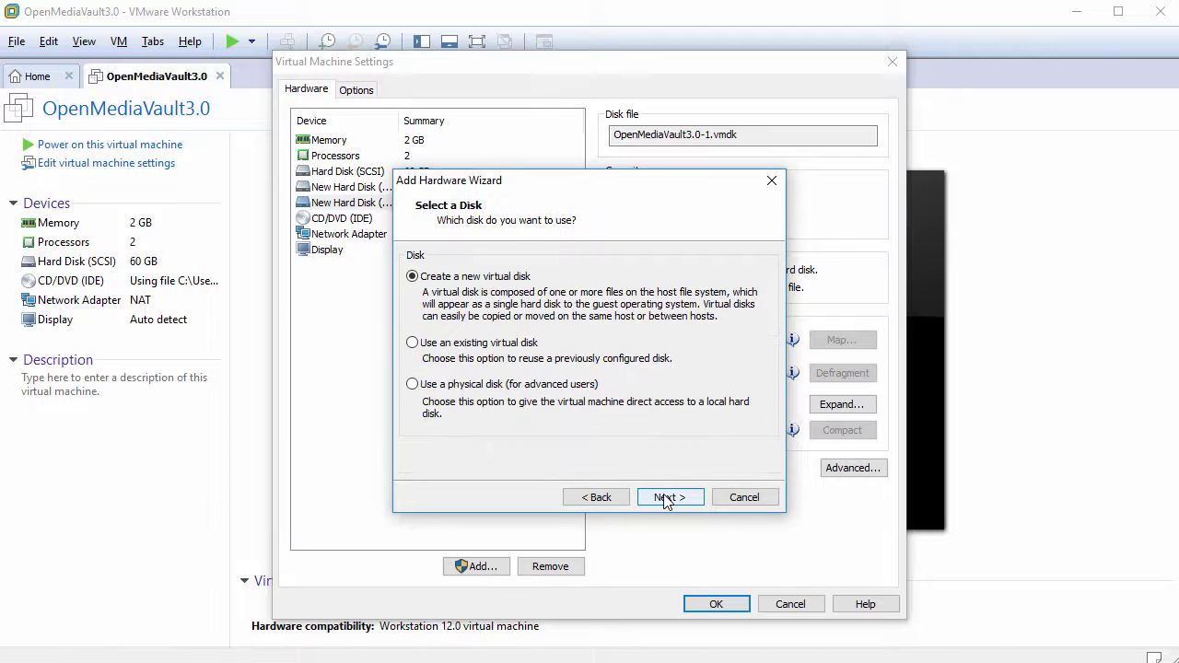
pyautogui.click(667, 497)
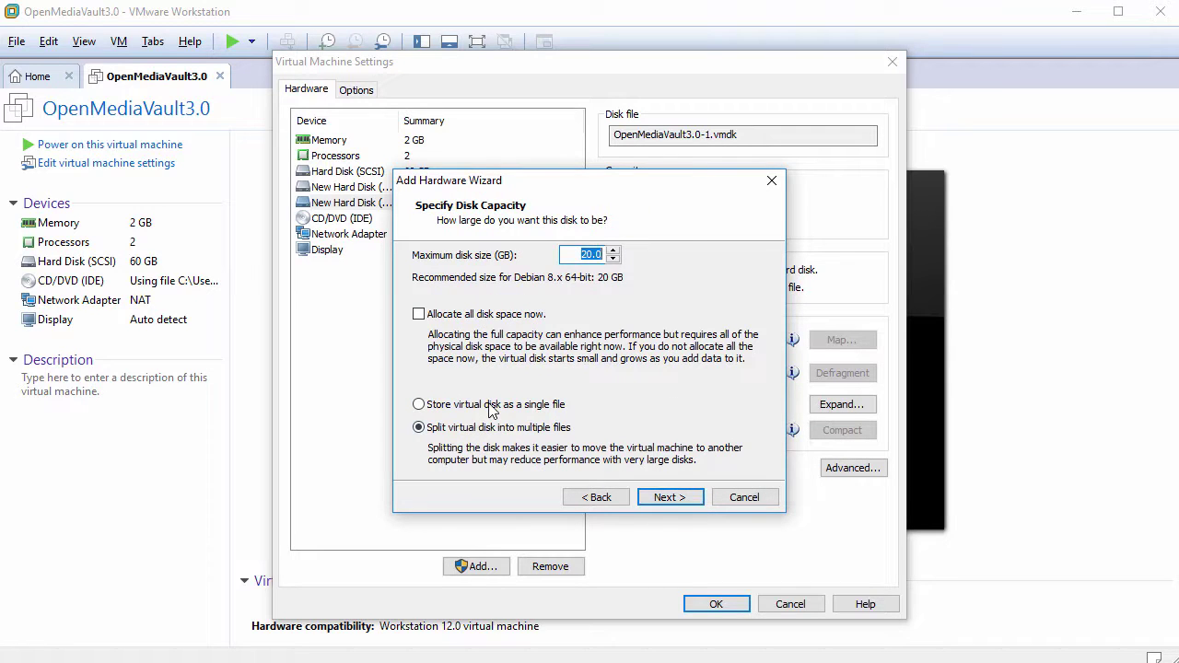
pyautogui.click(492, 406)
pyautogui.click(667, 497)
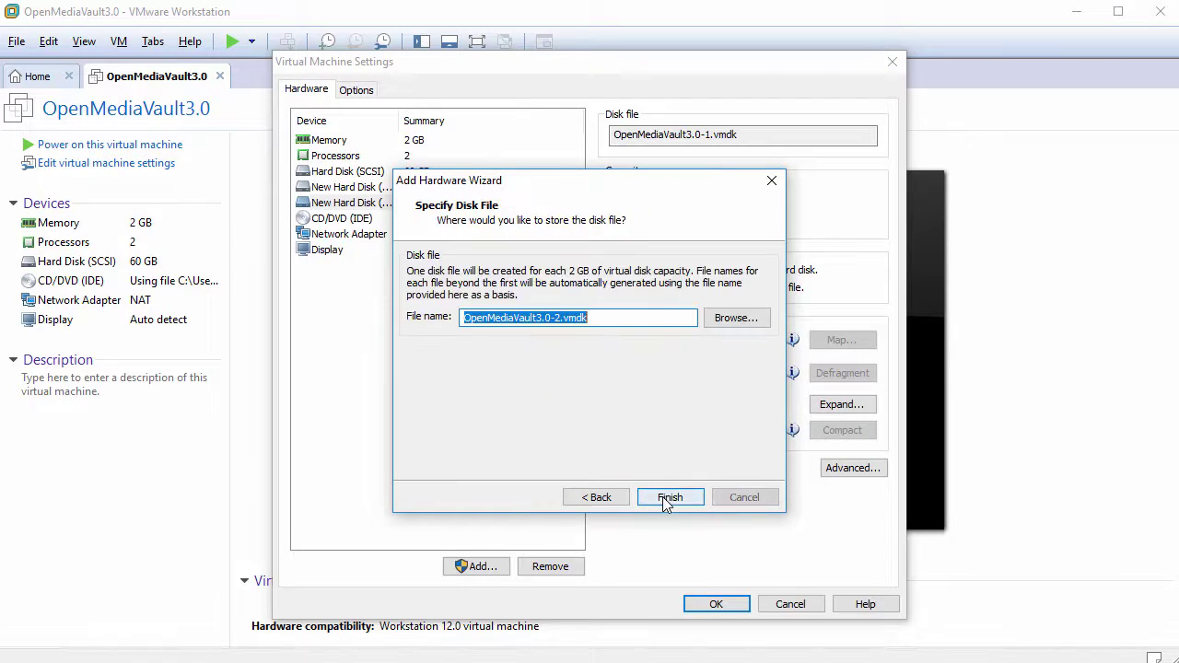
pyautogui.click(667, 498)
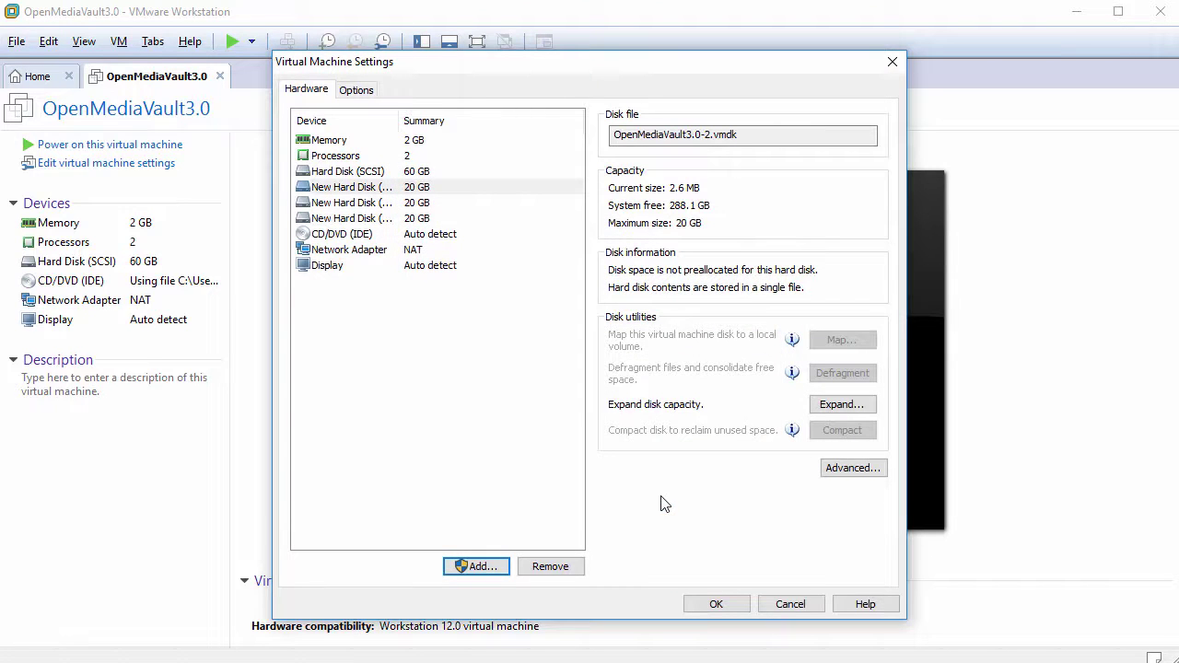
# - Add a fourth 20 GB single-file SCSI disk and save the VM settings with OK
pyautogui.click(479, 566)
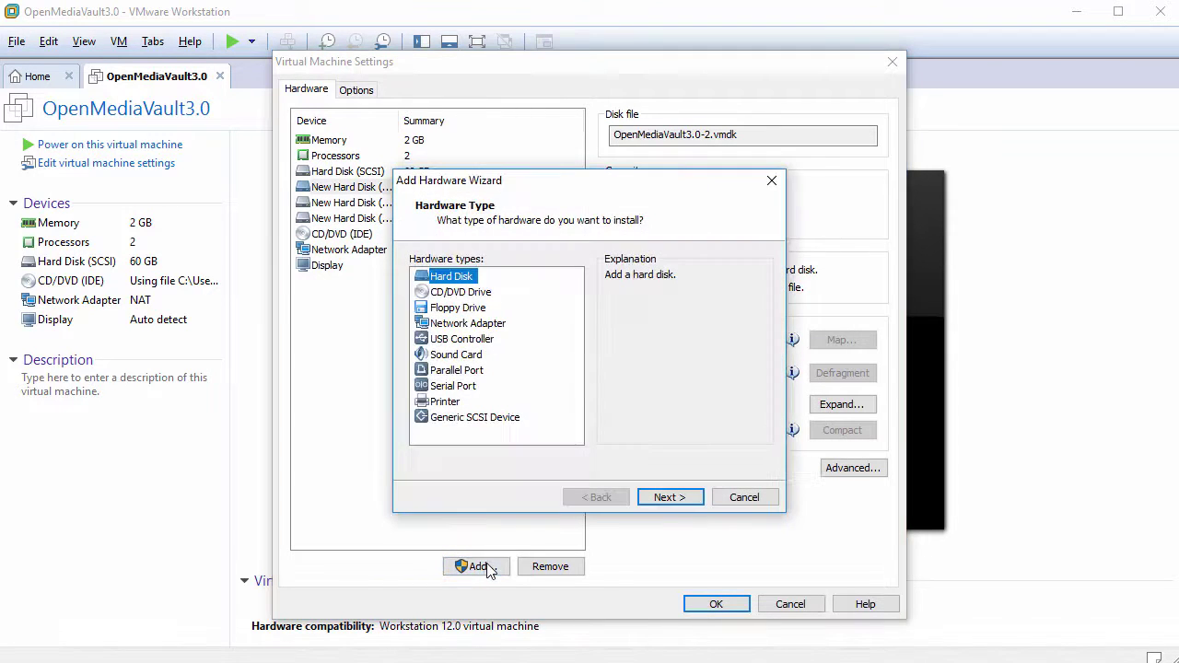
pyautogui.click(671, 499)
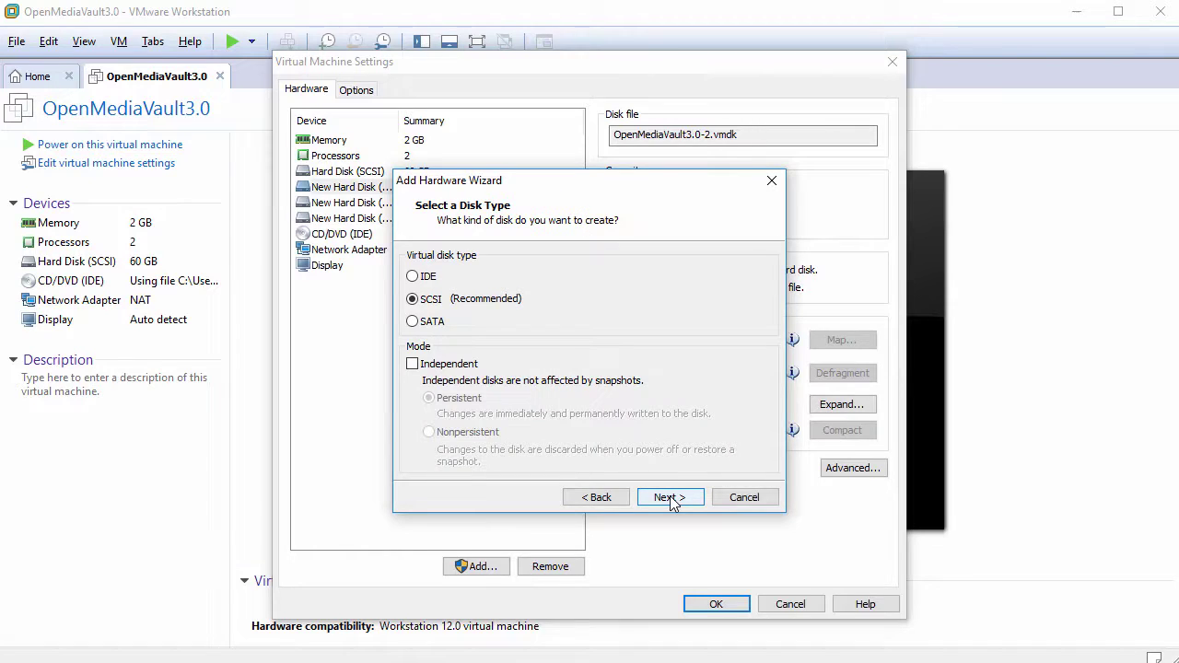
pyautogui.click(670, 499)
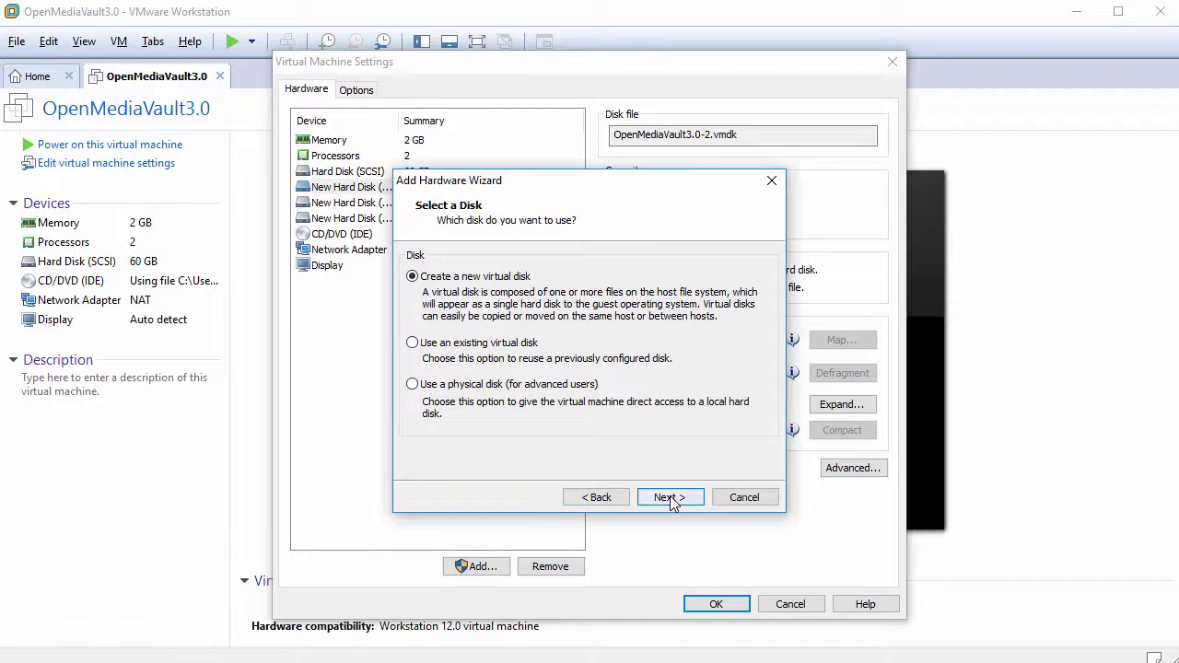
pyautogui.click(671, 499)
pyautogui.click(512, 405)
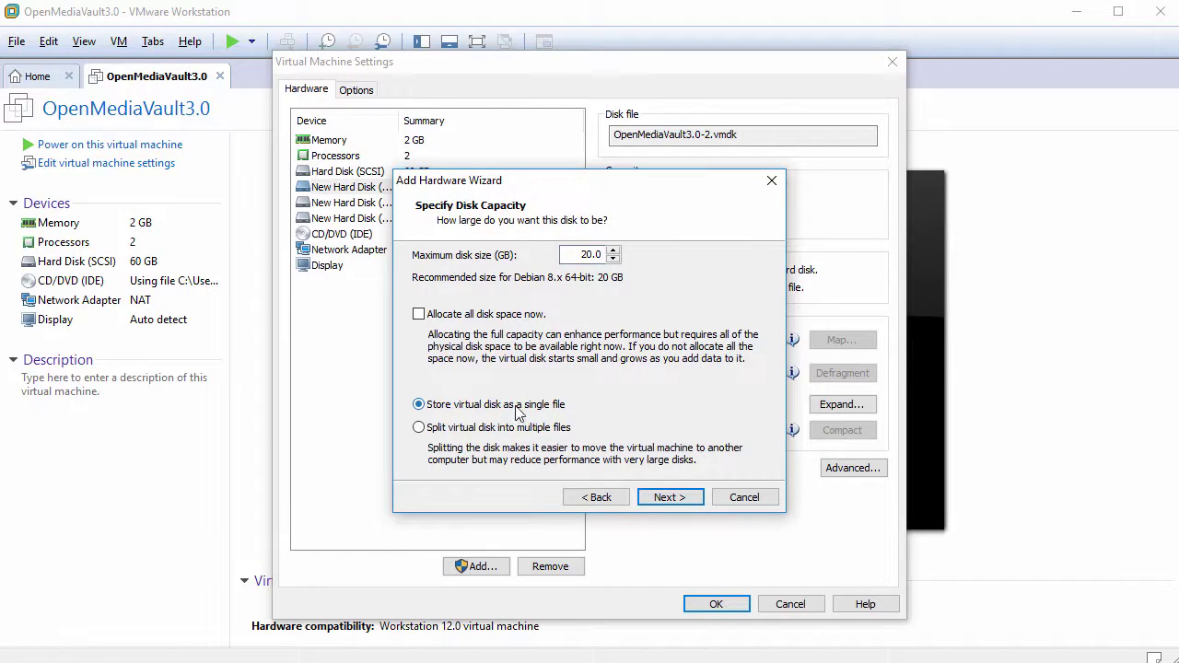
pyautogui.click(669, 498)
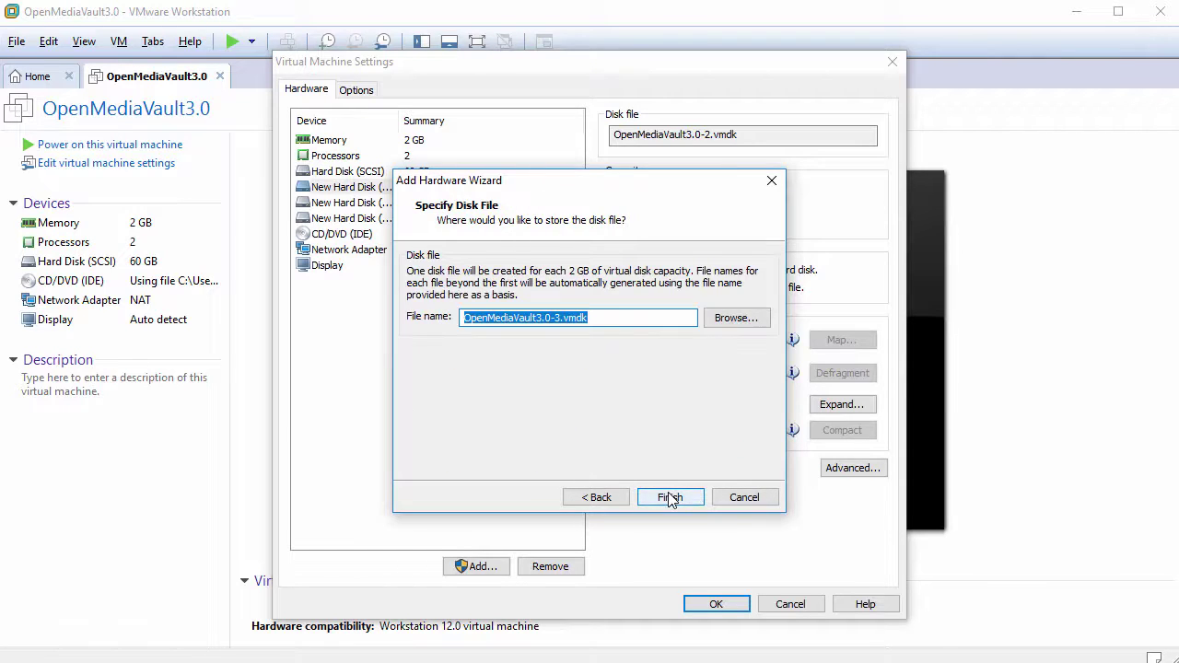
pyautogui.click(670, 498)
pyautogui.click(716, 604)
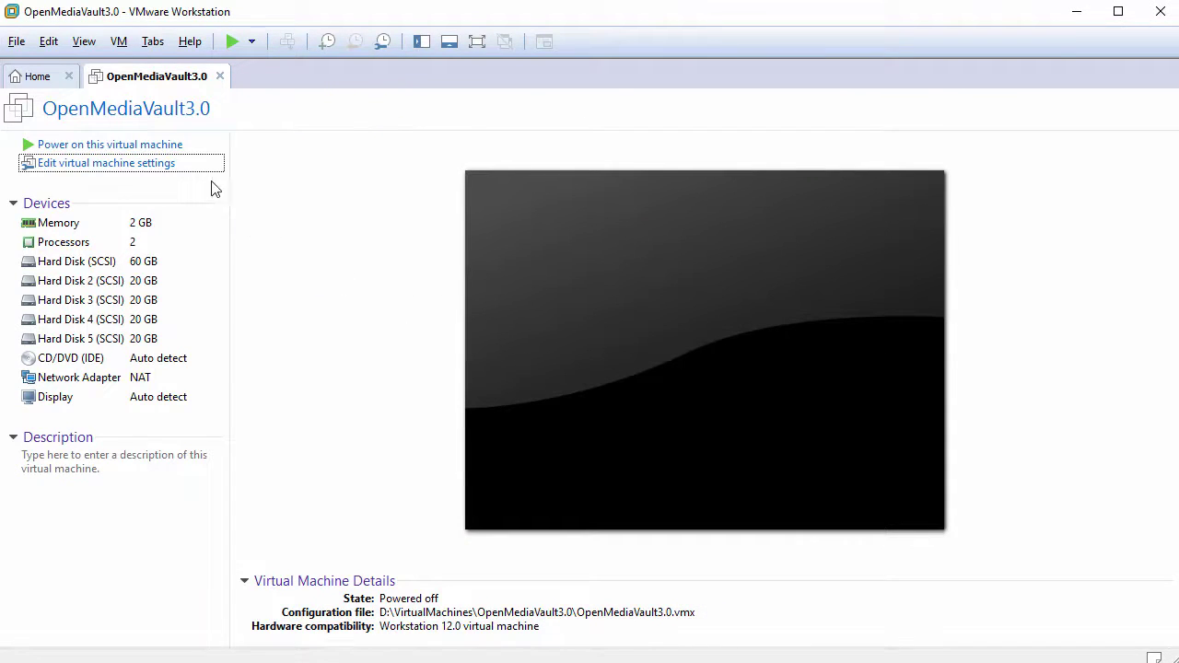
# - Power on the OpenMediaVault VM, boot Debian, log in on the console and clear it
pyautogui.click(144, 148)
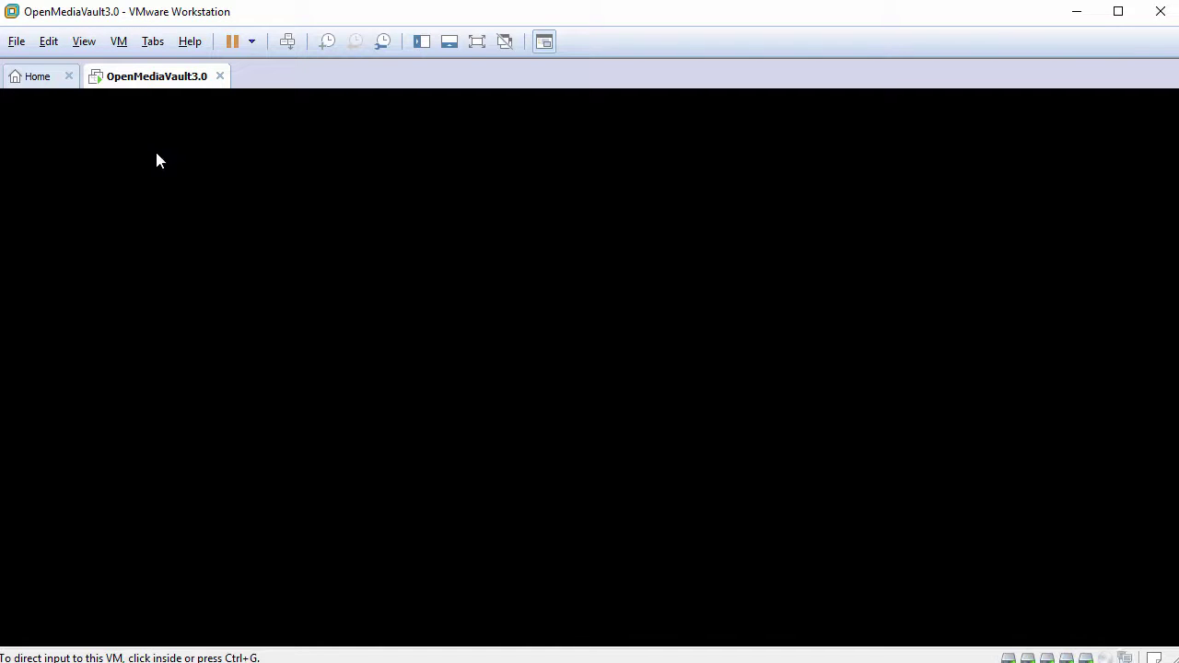
pyautogui.click(600, 374)
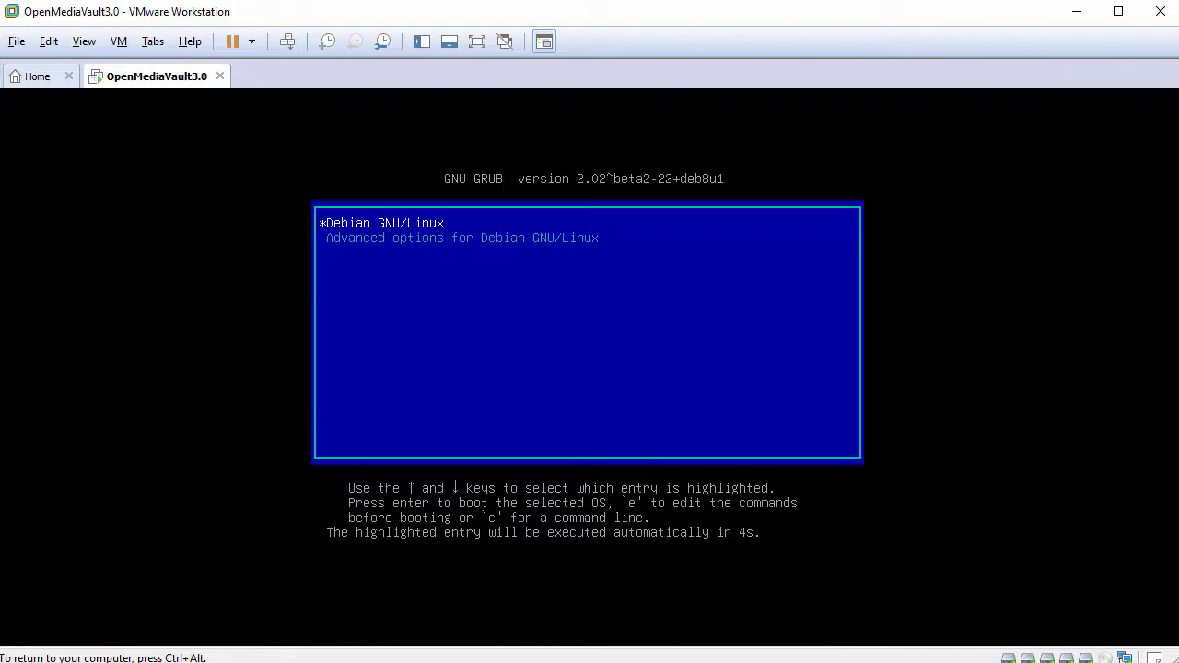
pyautogui.press('Return')
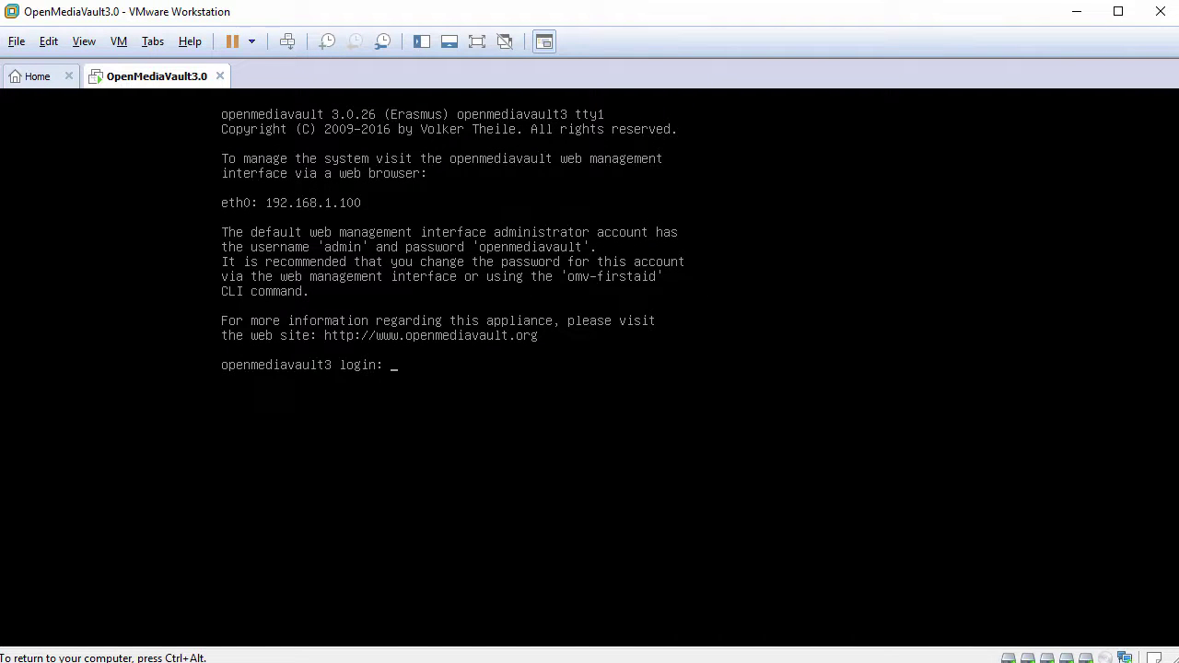
pyautogui.press('Return')
pyautogui.press('Return')
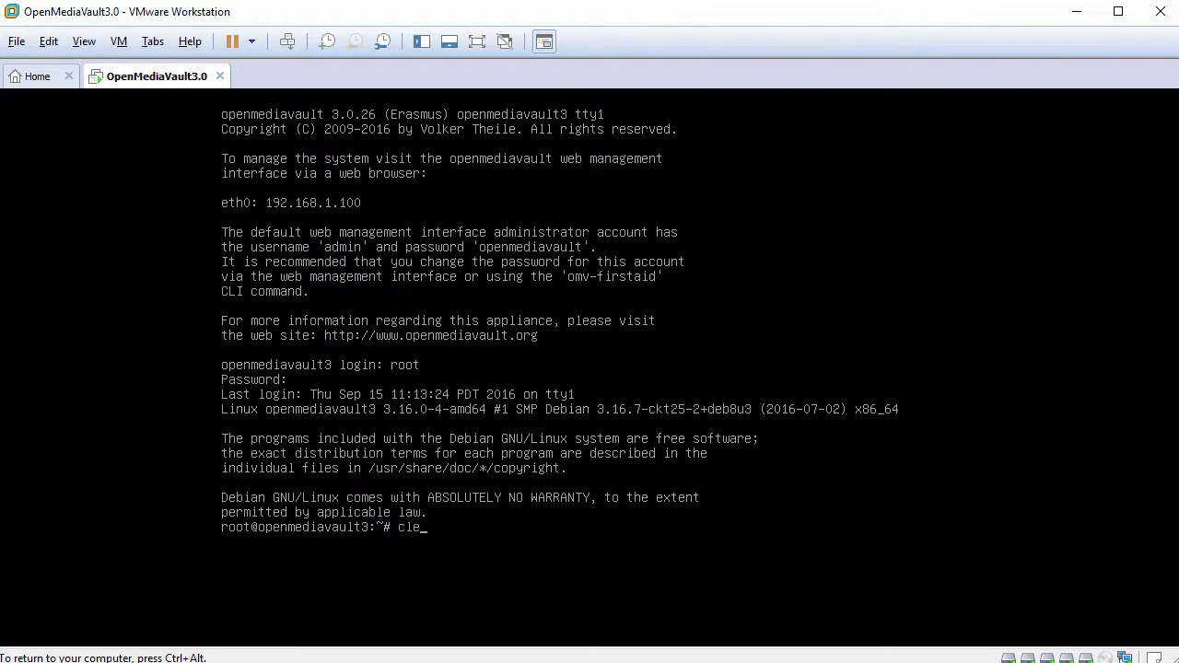
pyautogui.press('Return')
# - Check open-vm-tools status and confirm eth0 is 192.168.1.100 with ifconfig, then release input
pyautogui.press('Return')
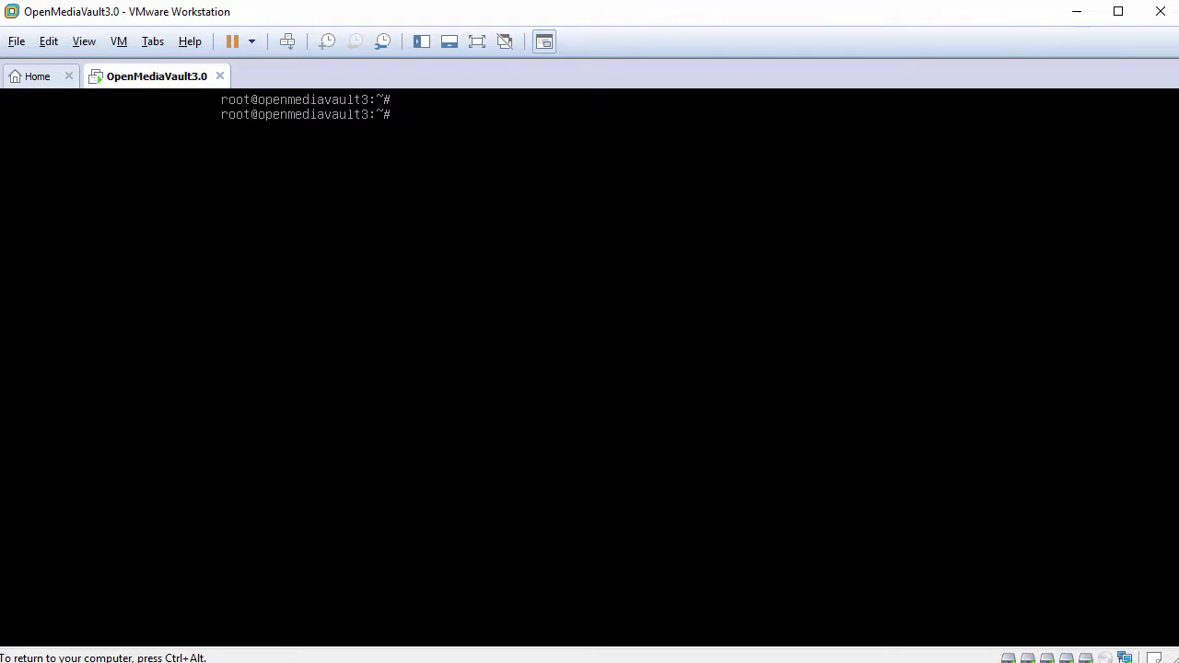
pyautogui.write('systemctl status open-vm-tools')
pyautogui.press('Return')
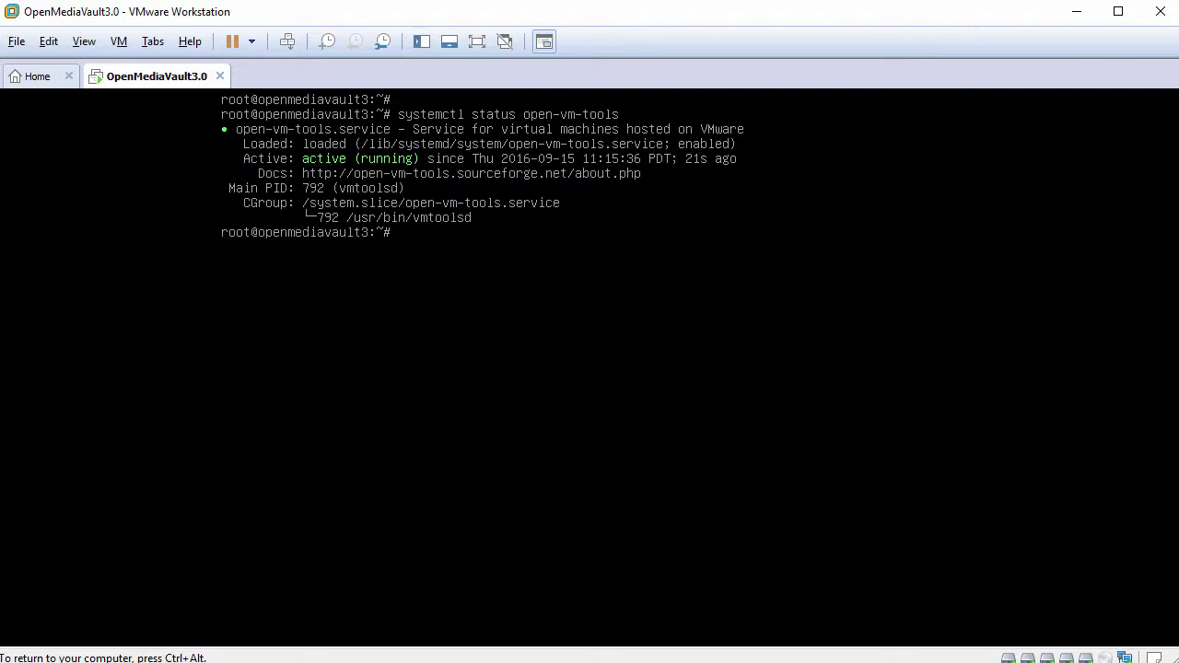
pyautogui.write('ifconfig')
pyautogui.press('Return')
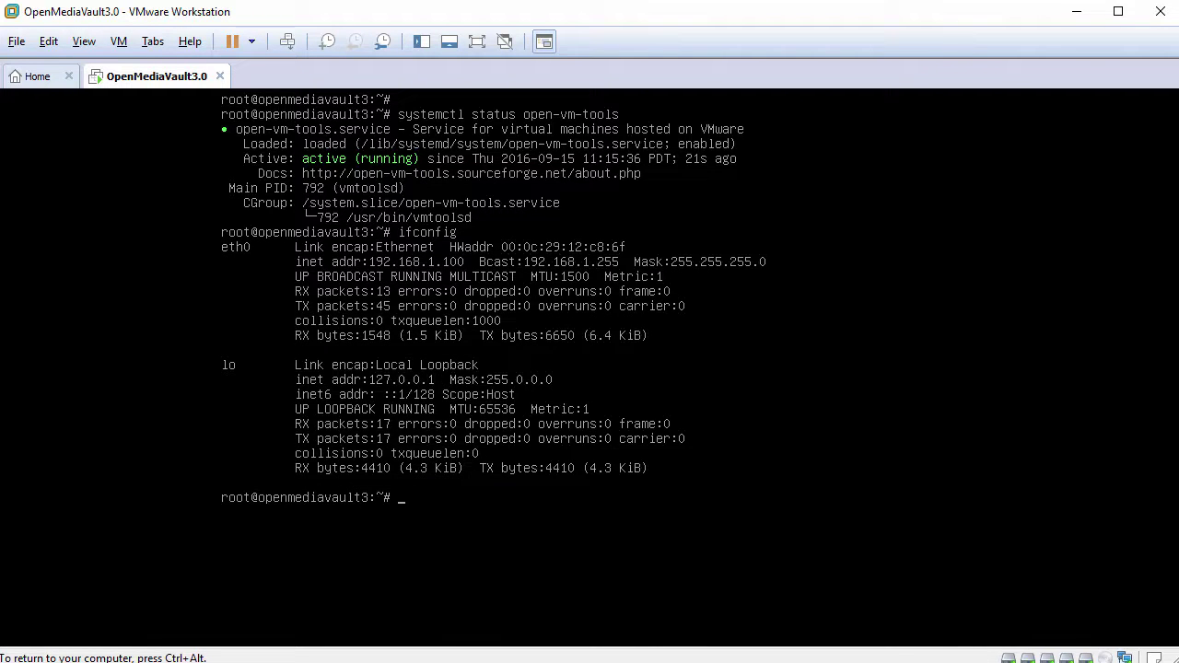
pyautogui.hotkey('ctrl', 'alt')
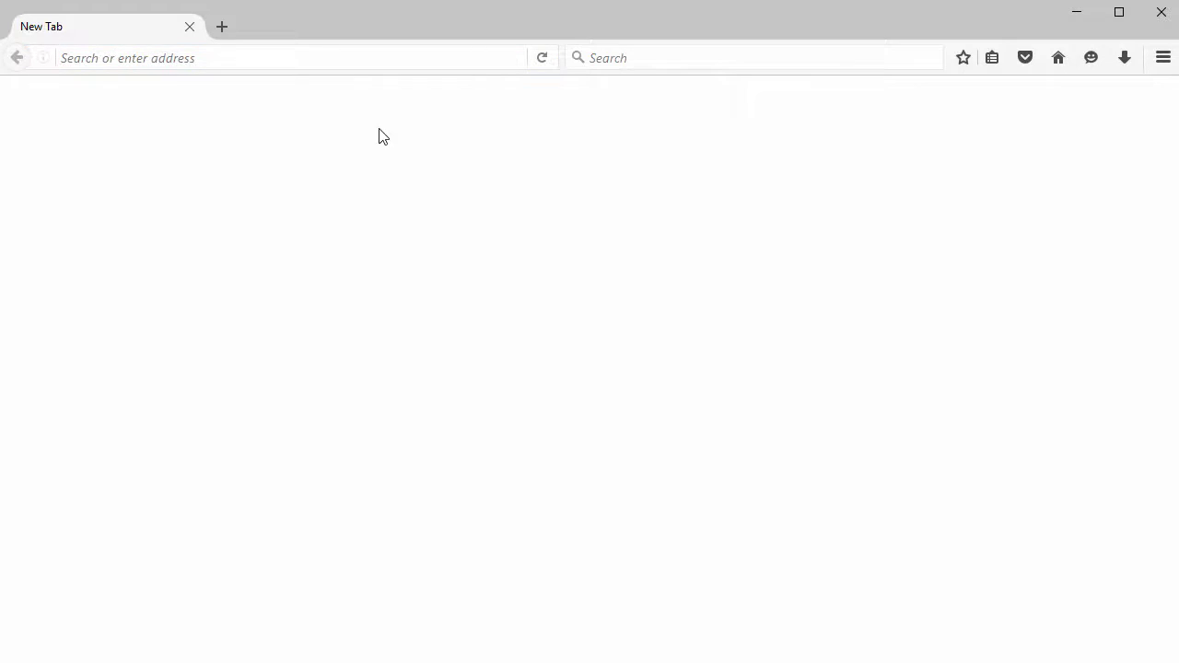
# - Open 192.168.1.100 in the browser and log in to openmediavault as admin
pyautogui.click(355, 55)
pyautogui.write('192.168.1.')
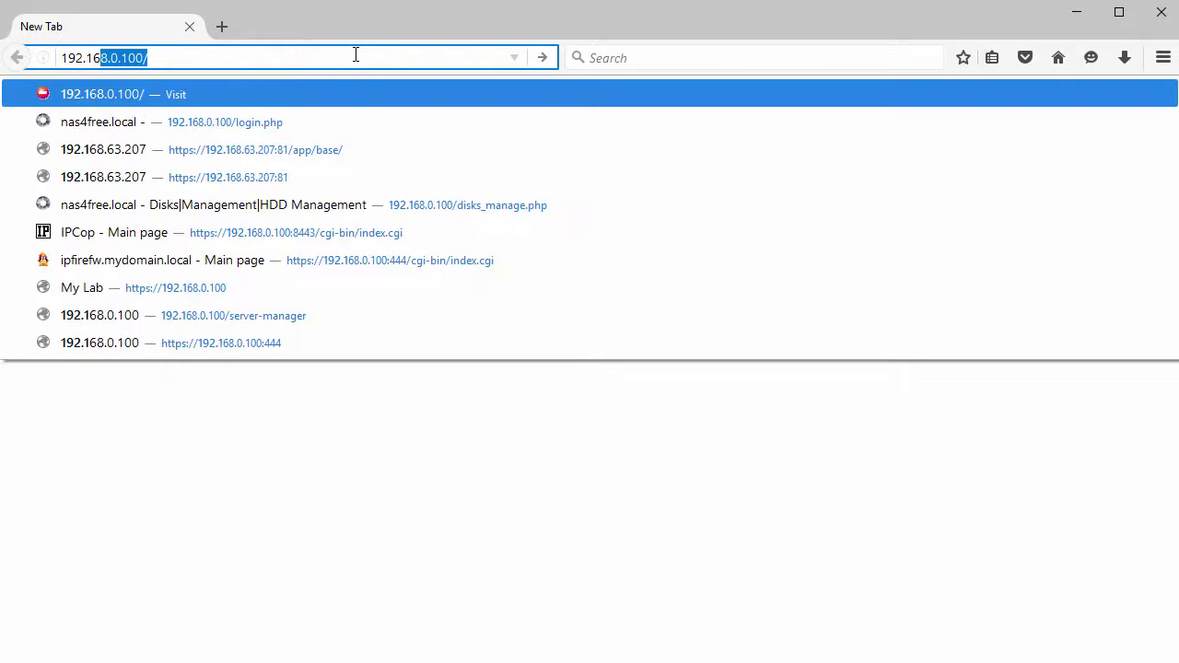
pyautogui.write('100')
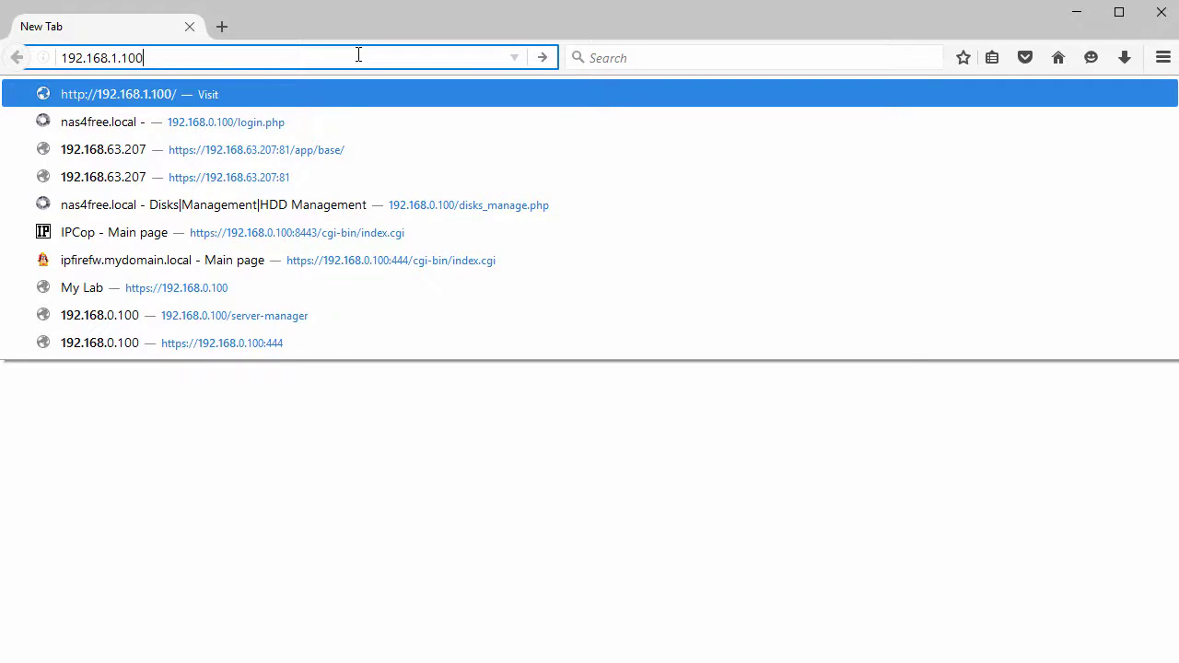
pyautogui.press('Return')
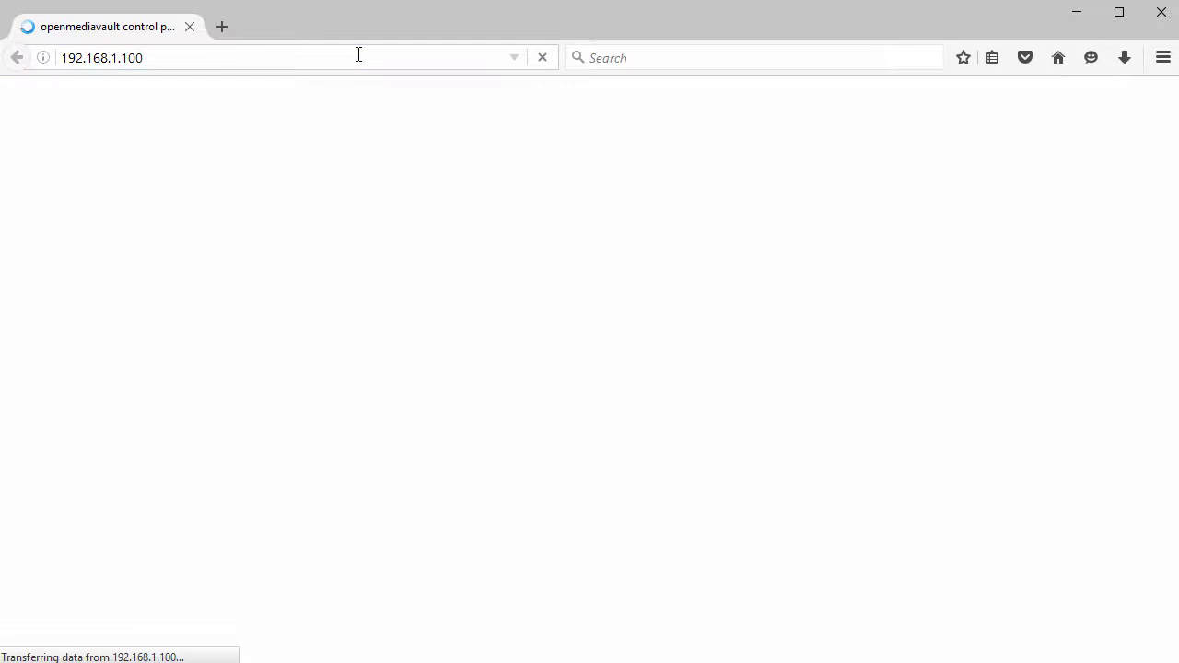
pyautogui.write('admin')
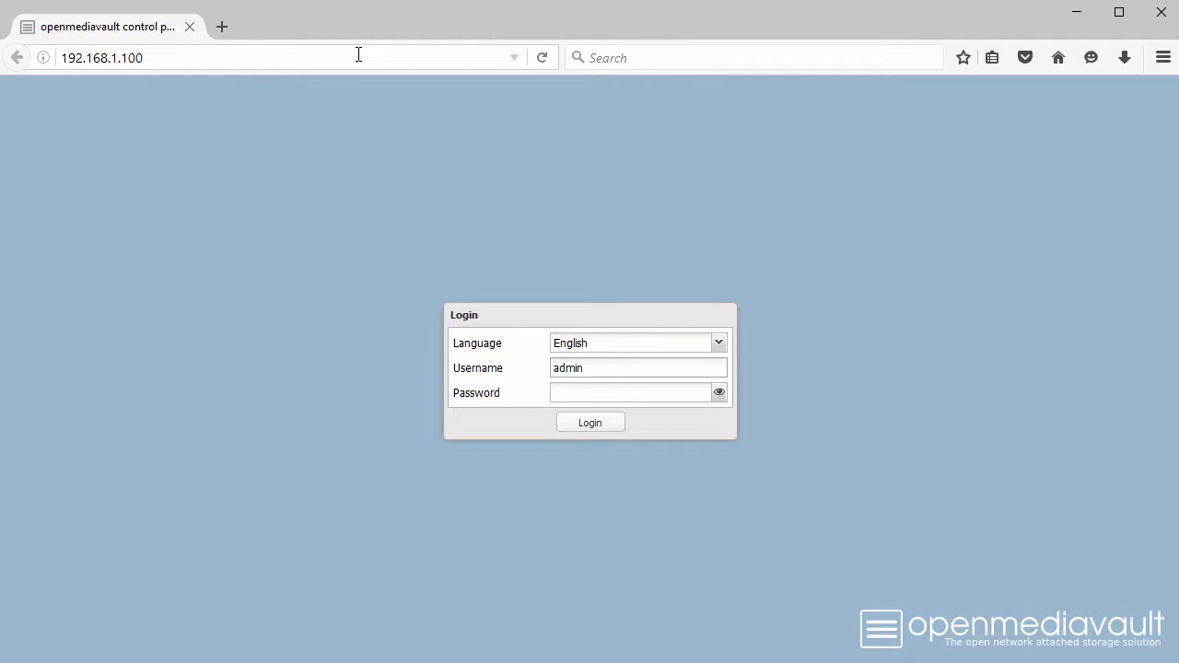
pyautogui.press('Tab')
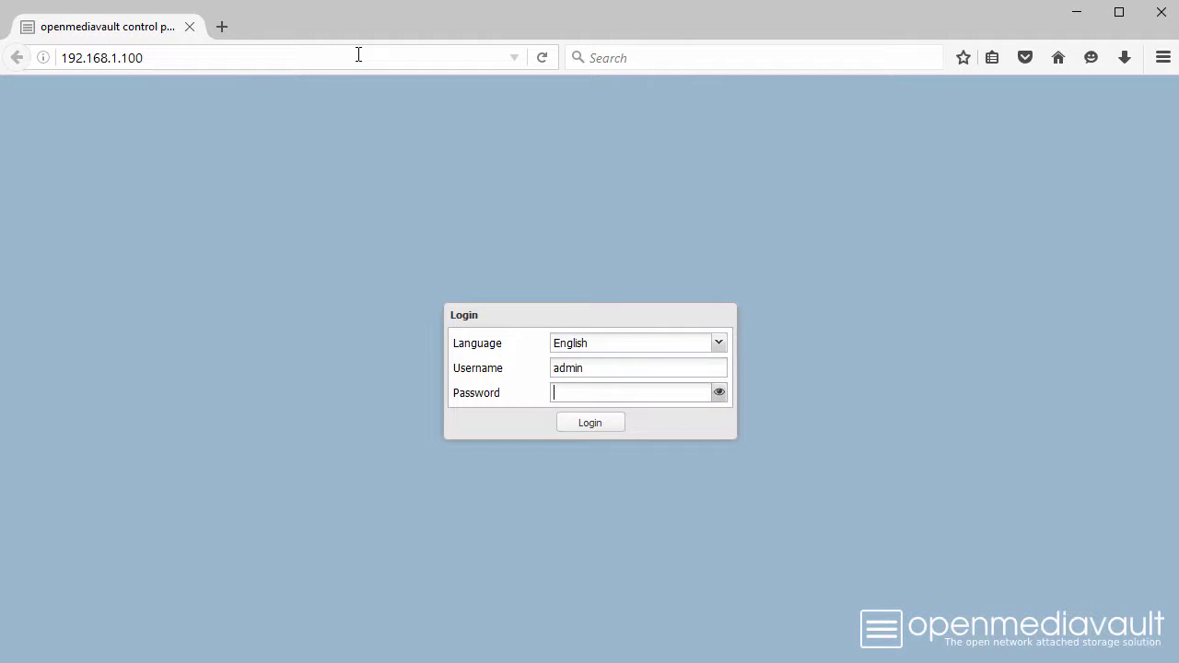
pyautogui.write('openmedi')
pyautogui.click(588, 427)
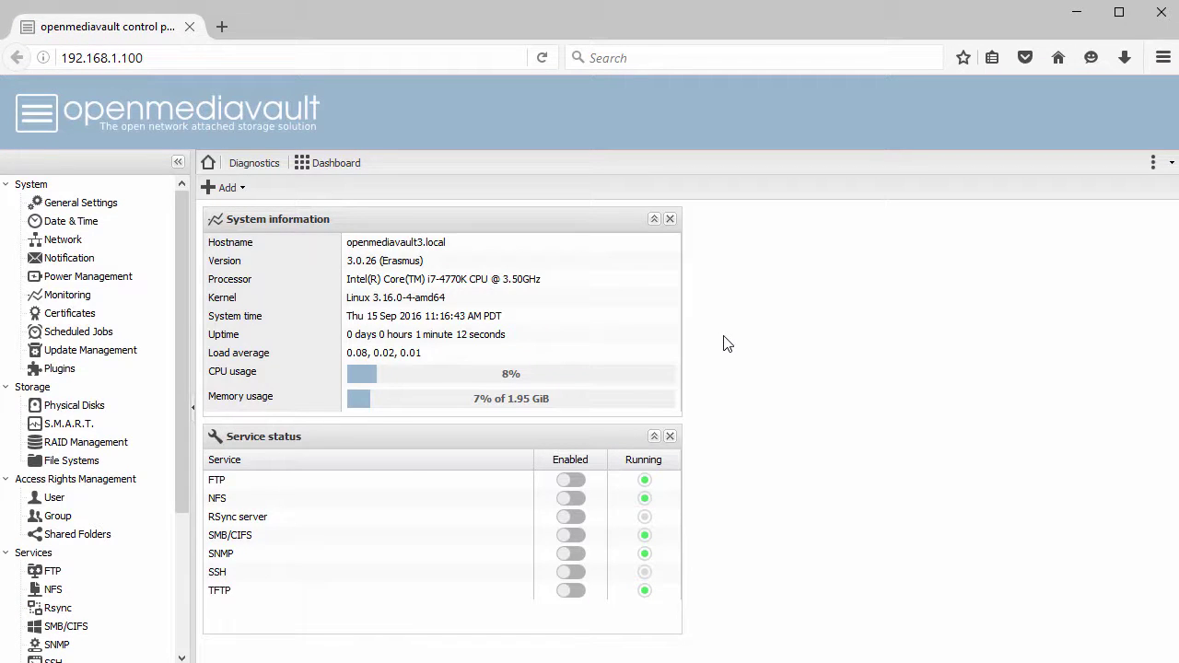
# - Enter and confirm a new password under General Settings > Web Administrator Password, and save
pyautogui.click(74, 209)
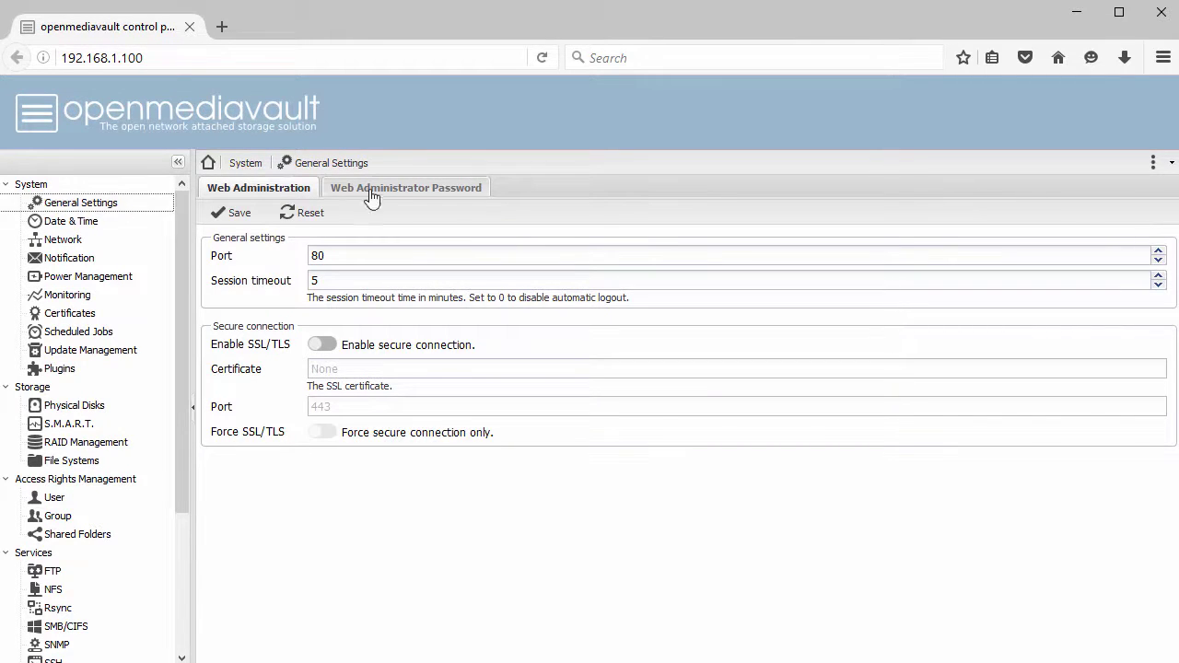
pyautogui.click(406, 189)
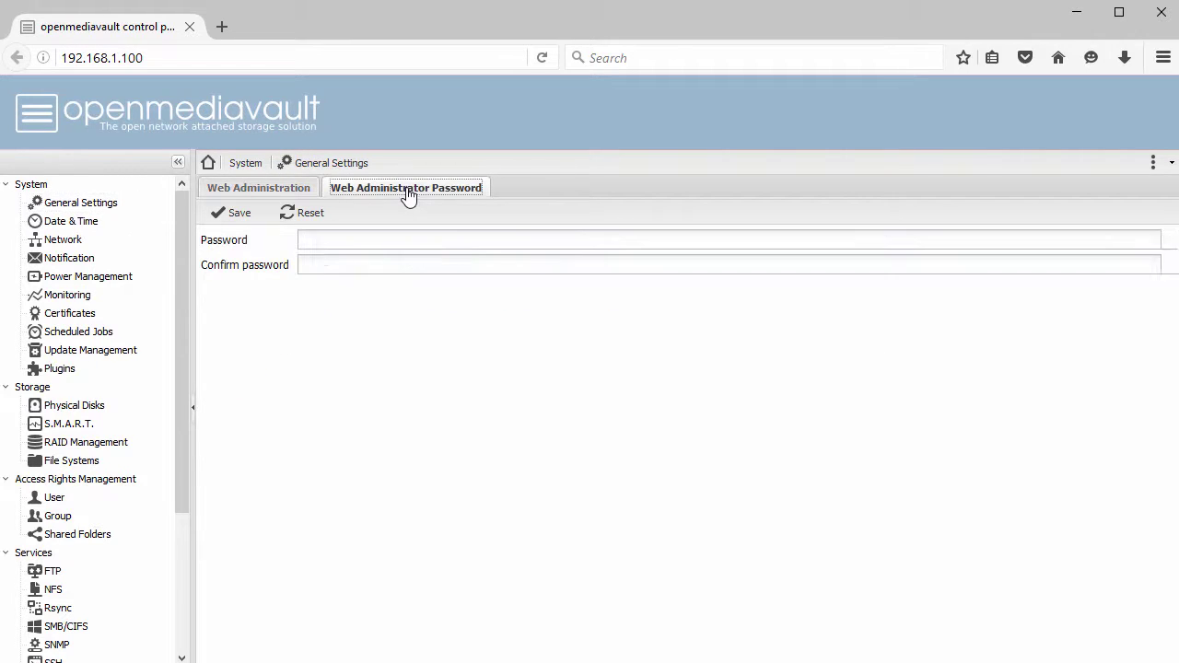
pyautogui.click(423, 241)
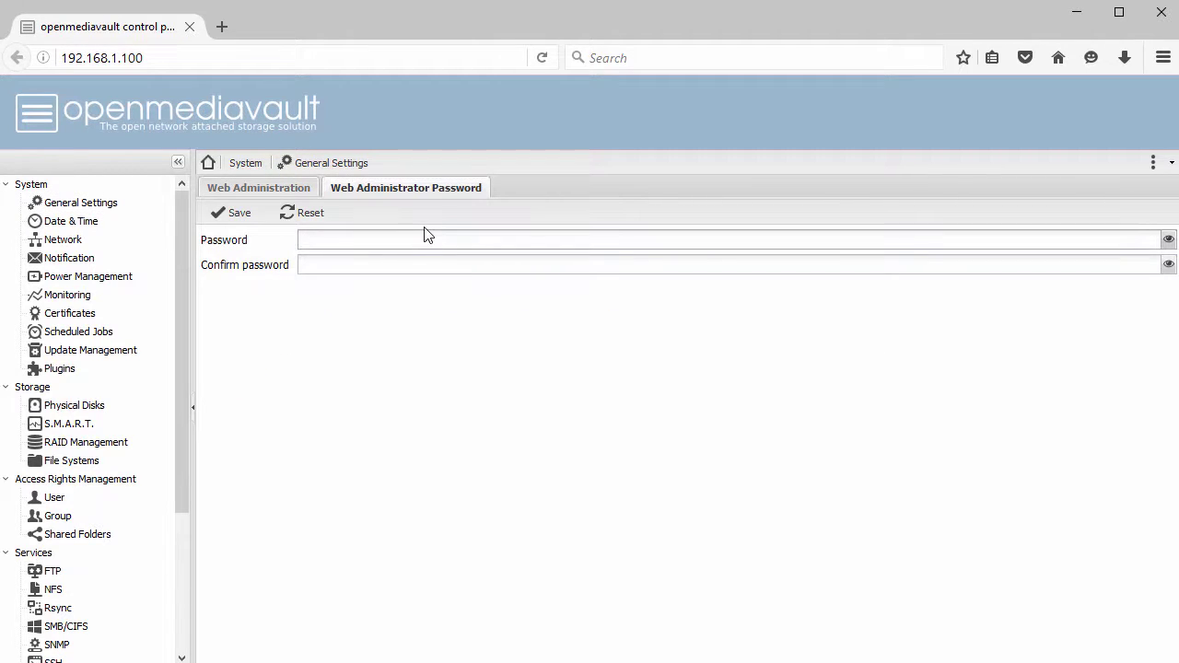
pyautogui.write('admin123')
pyautogui.press('Tab')
pyautogui.write('admin1')
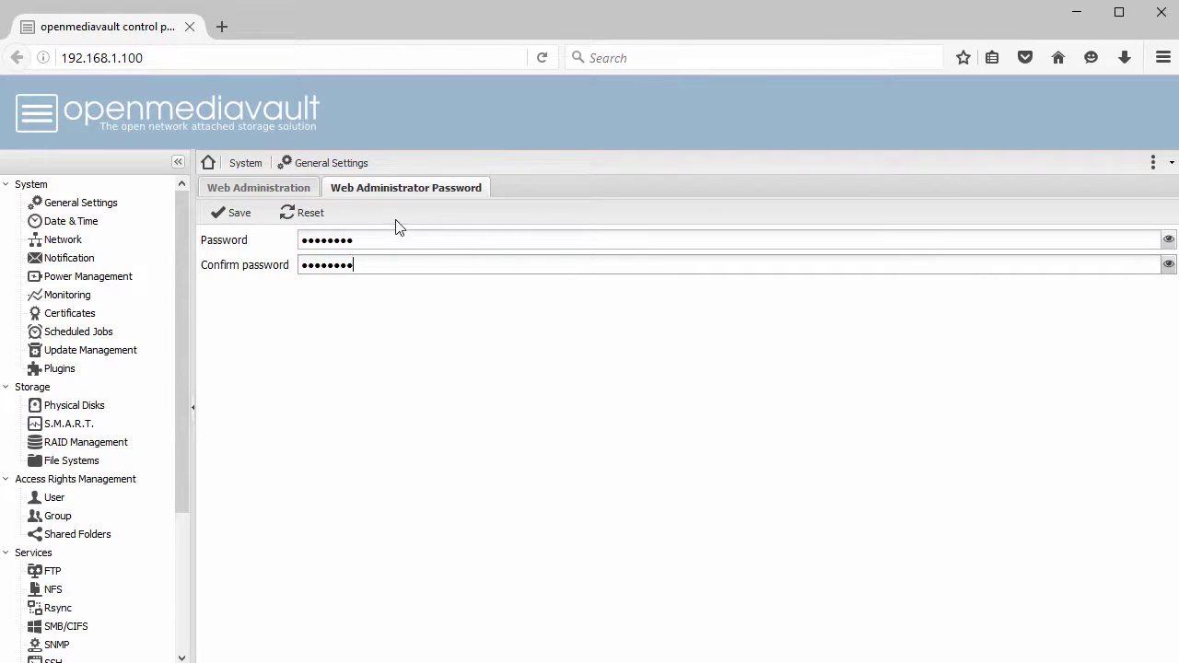
pyautogui.click(238, 213)
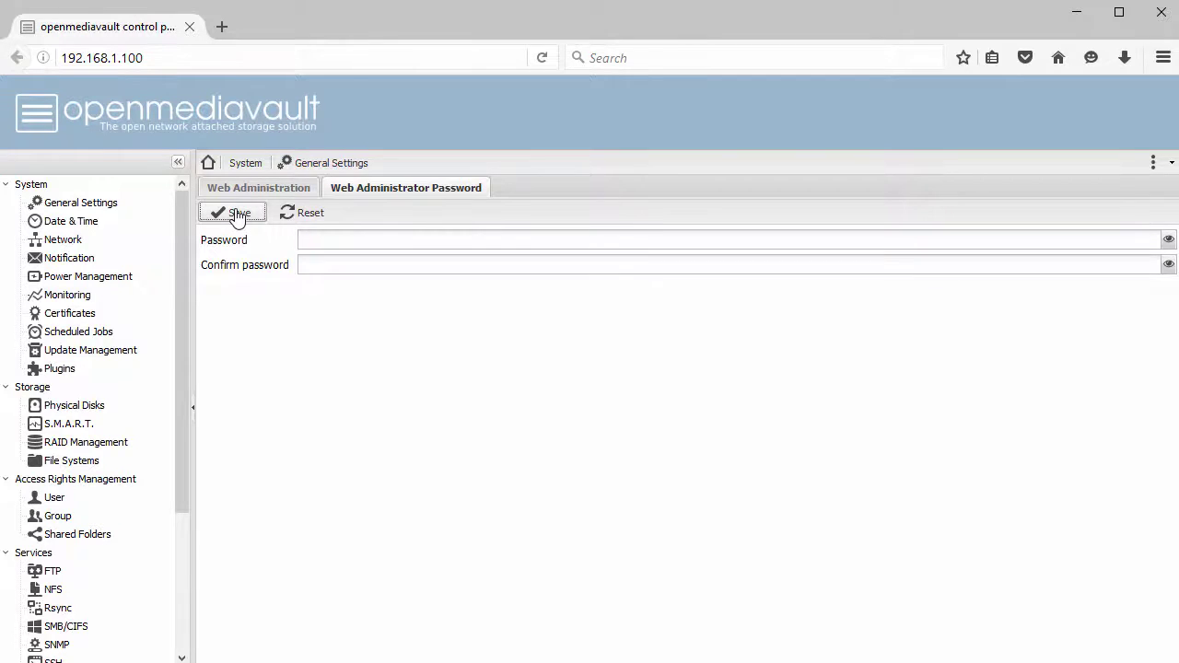
# - Choose Europe/Copenhagen as the time zone in Date & Time settings
pyautogui.click(79, 229)
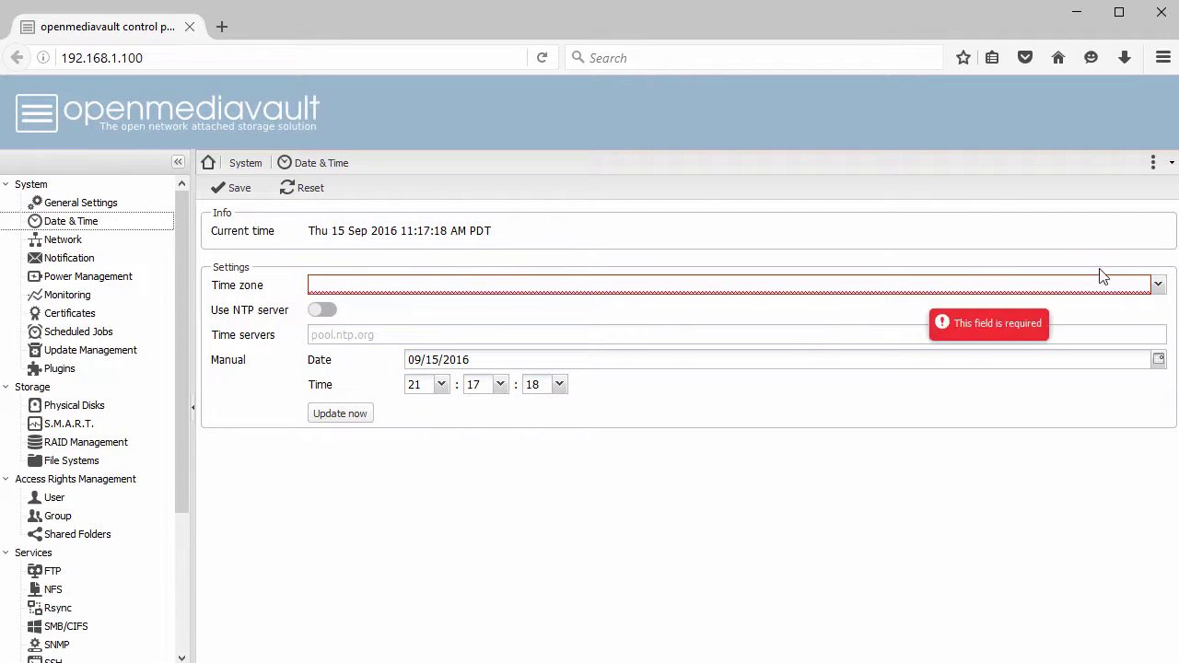
pyautogui.click(1158, 285)
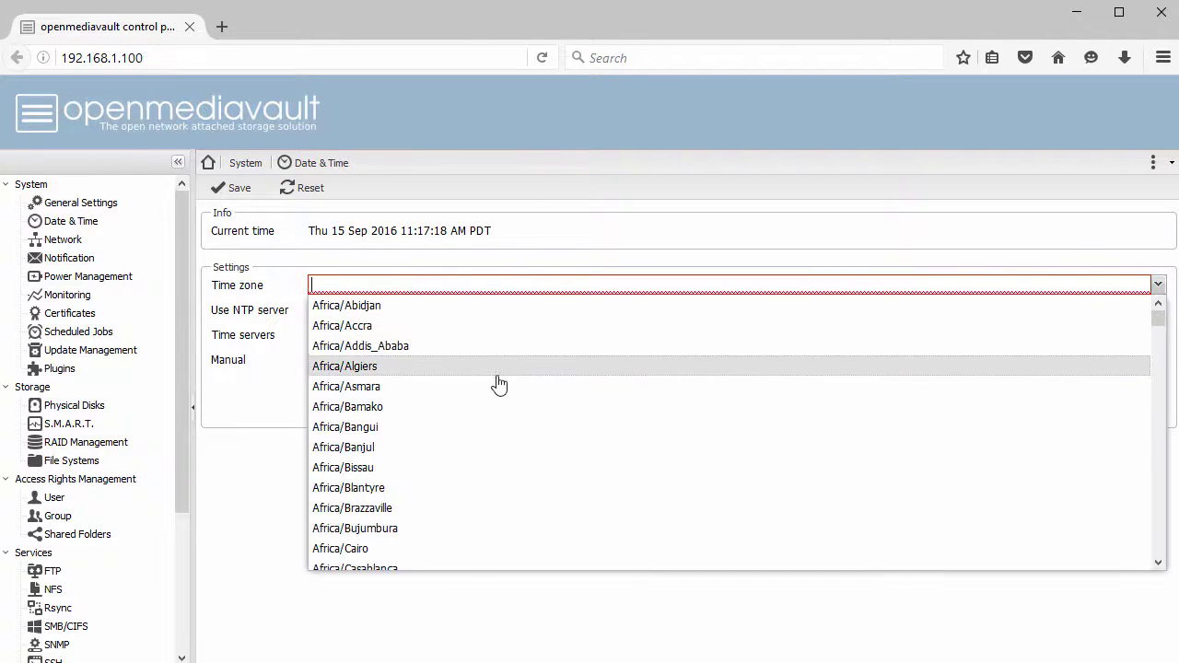
pyautogui.scroll(-3, 456, 441)
pyautogui.scroll(-18, 456, 441)
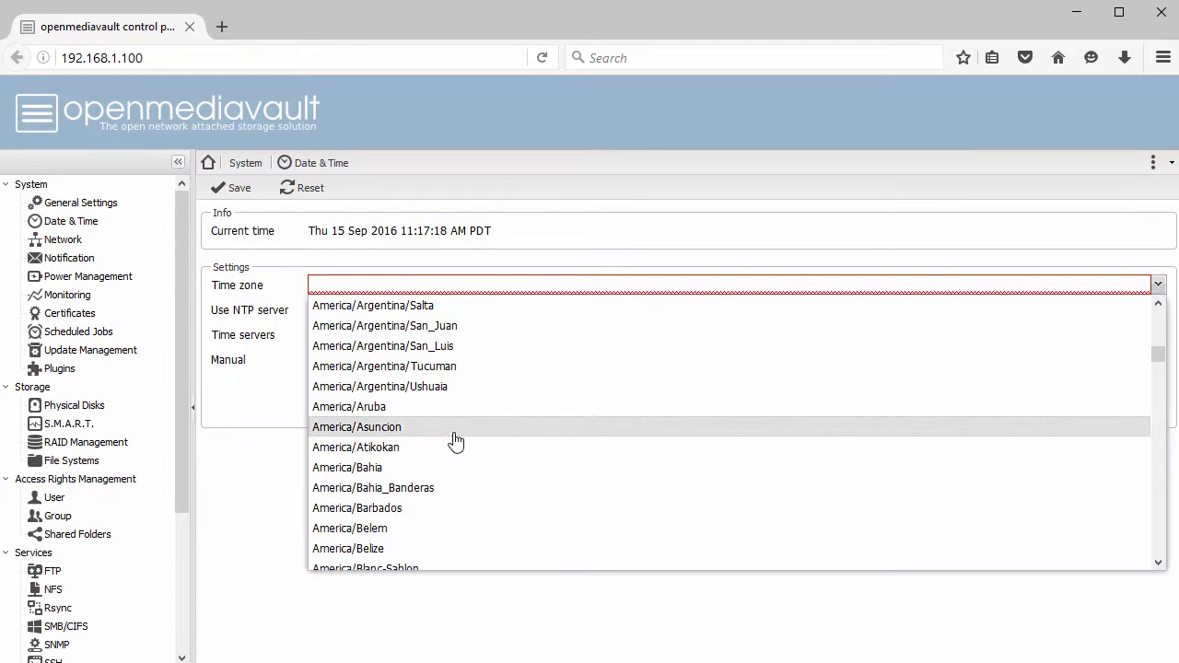
pyautogui.scroll(-6, 456, 442)
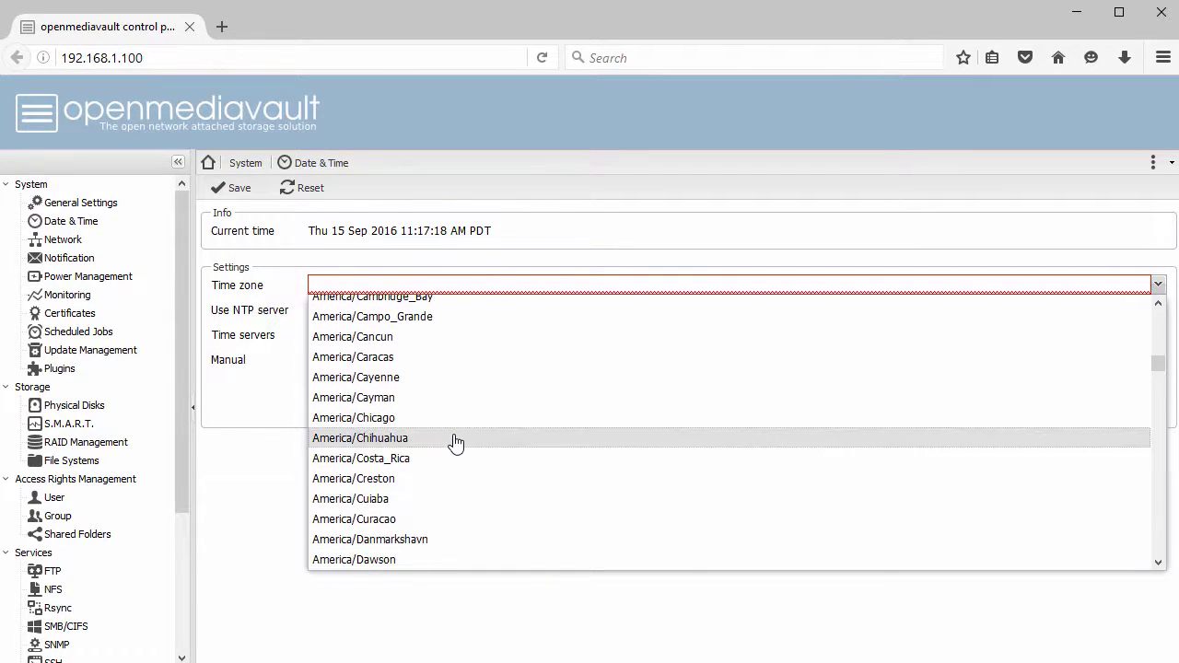
pyautogui.scroll(-12, 456, 443)
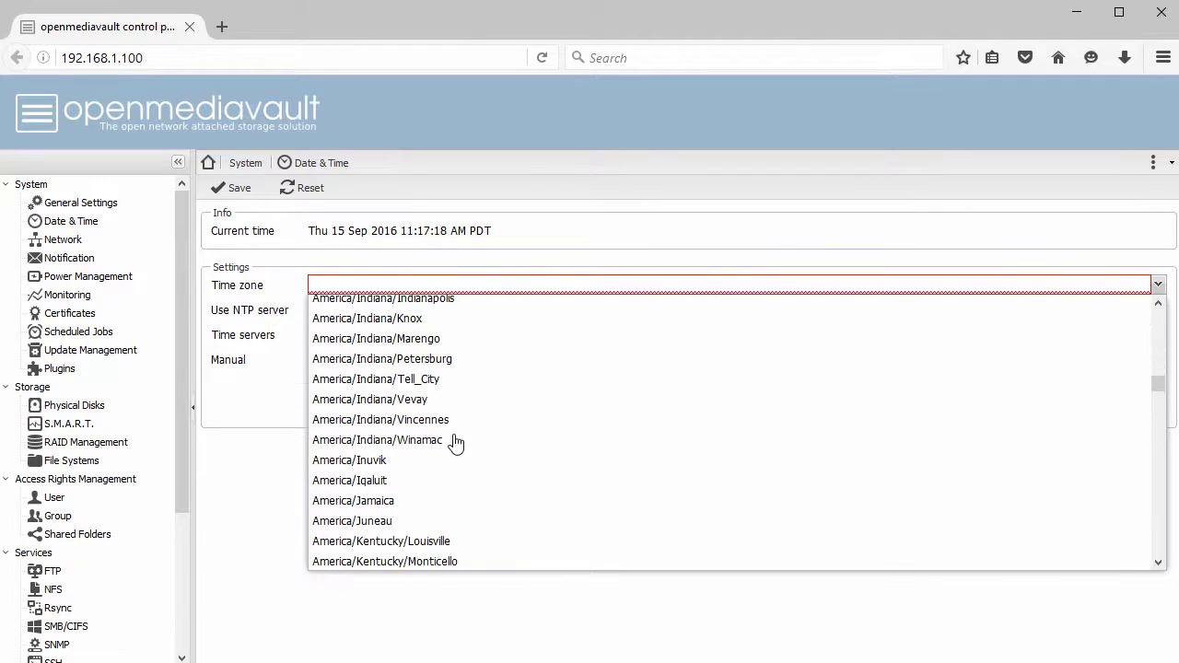
pyautogui.scroll(-20, 456, 443)
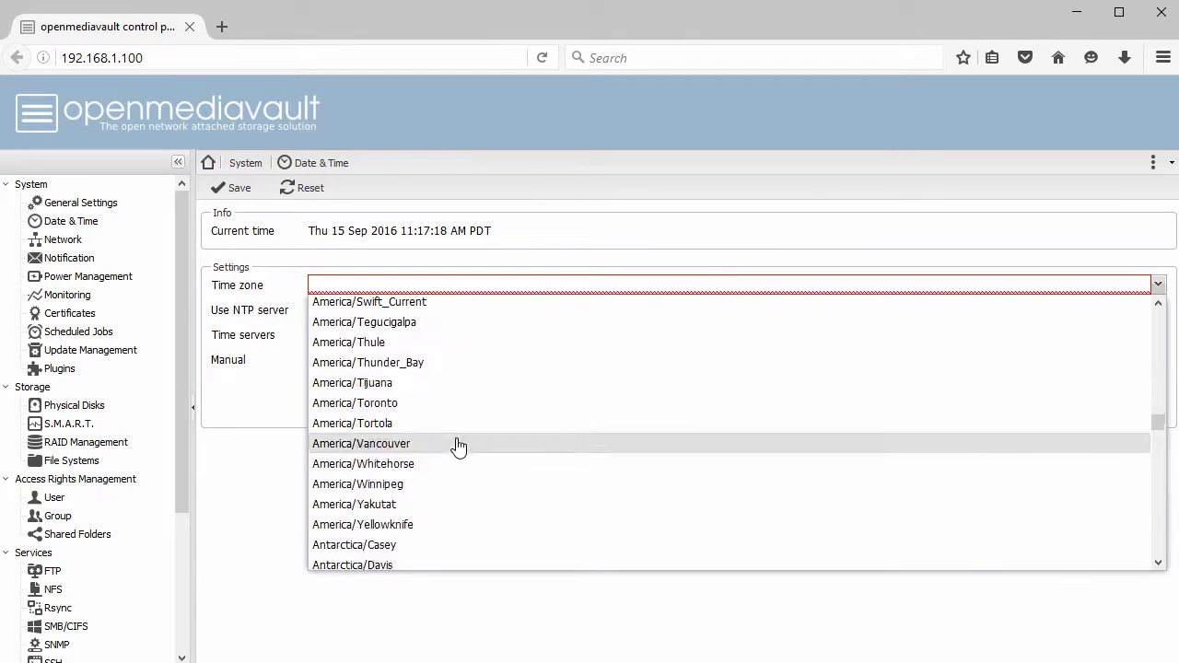
pyautogui.scroll(-20, 459, 446)
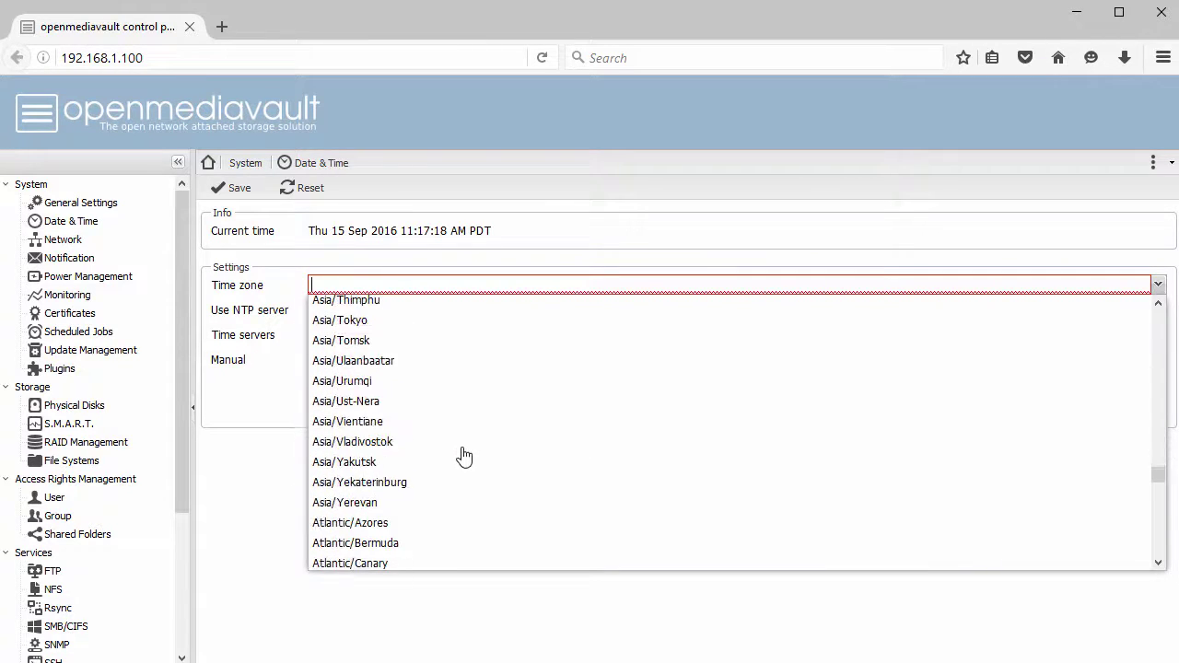
pyautogui.scroll(-16, 463, 456)
pyautogui.scroll(4, 466, 461)
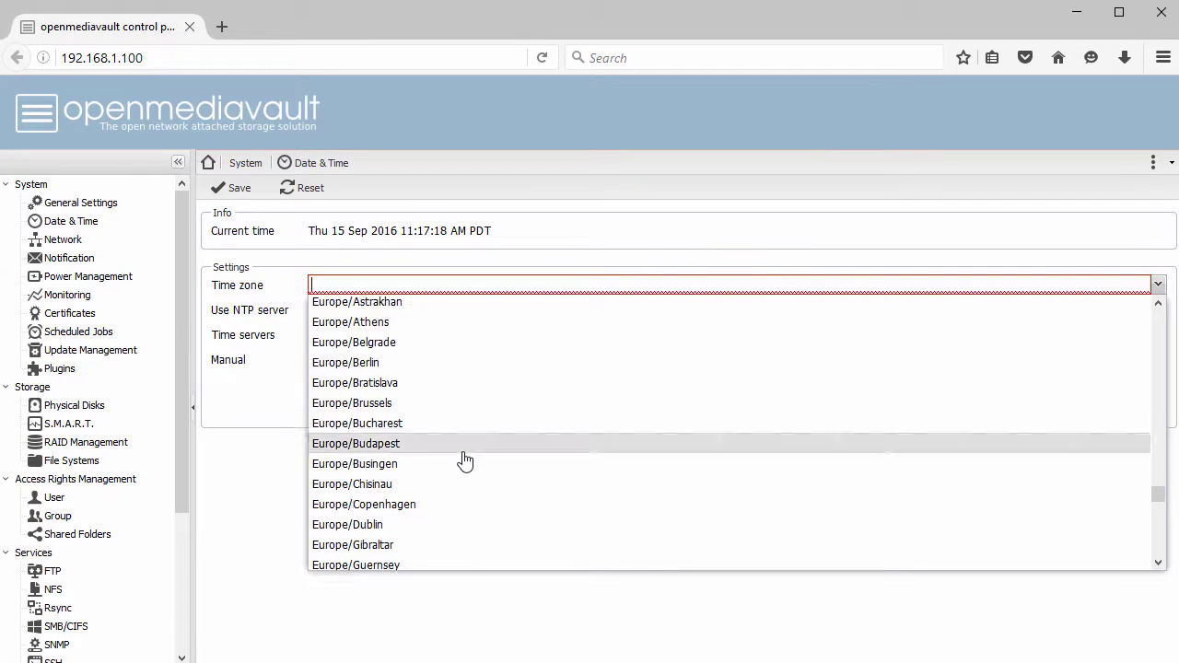
pyautogui.click(436, 505)
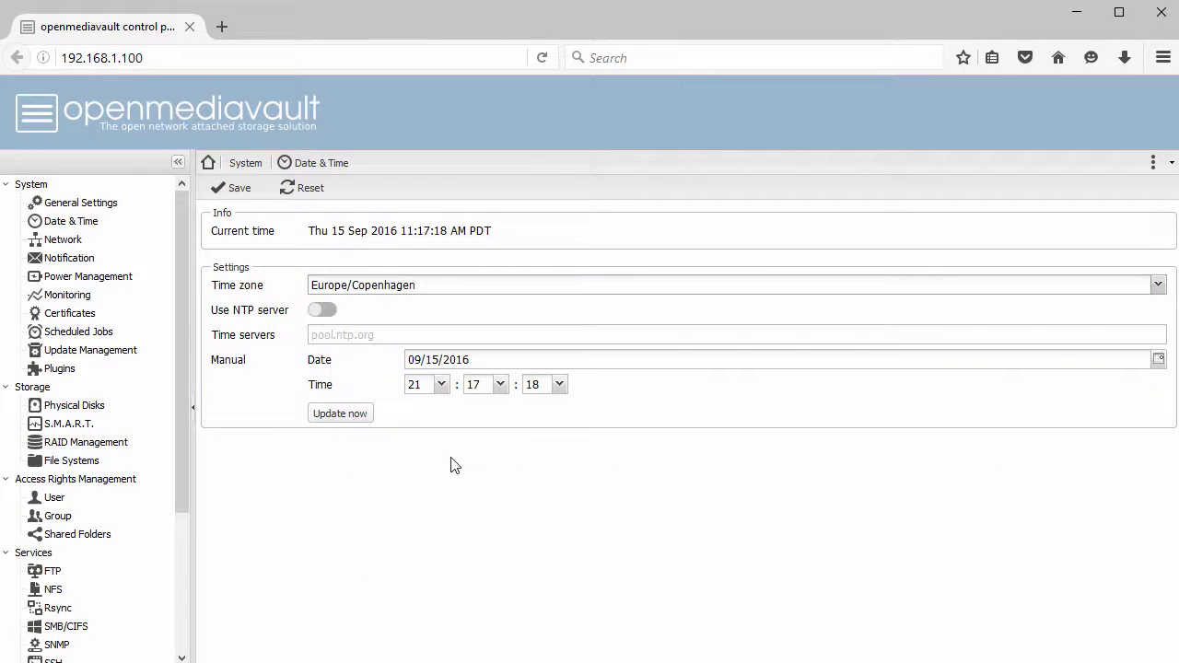
# - Save the time zone and apply the pending configuration change
pyautogui.click(230, 191)
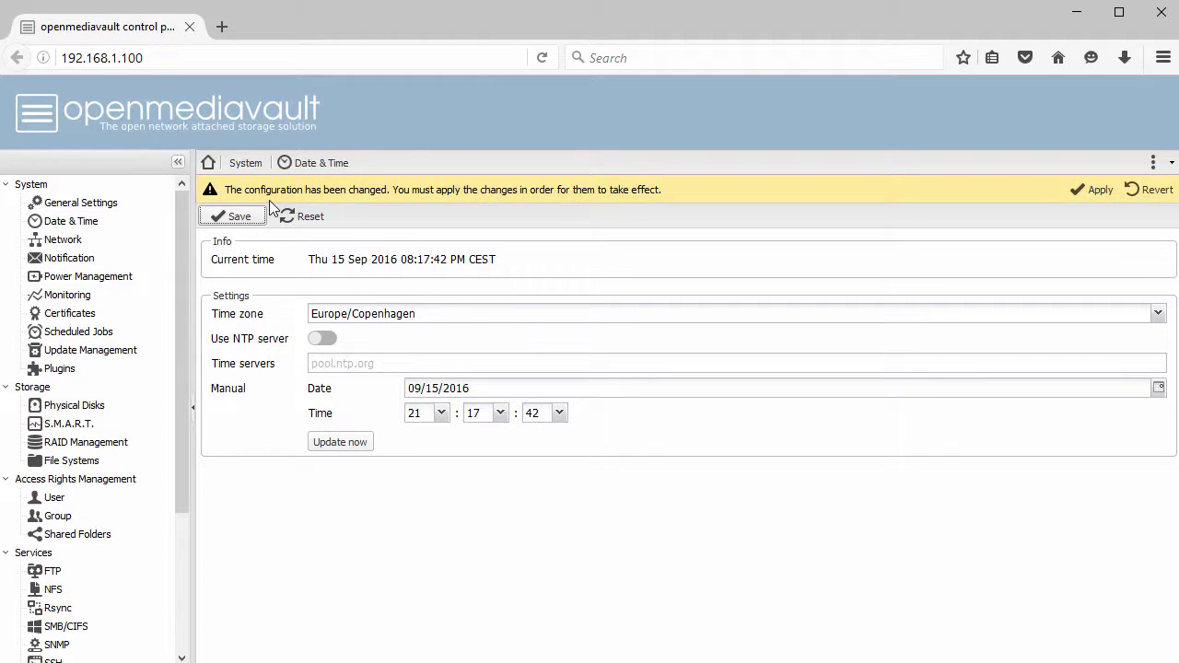
pyautogui.click(1095, 189)
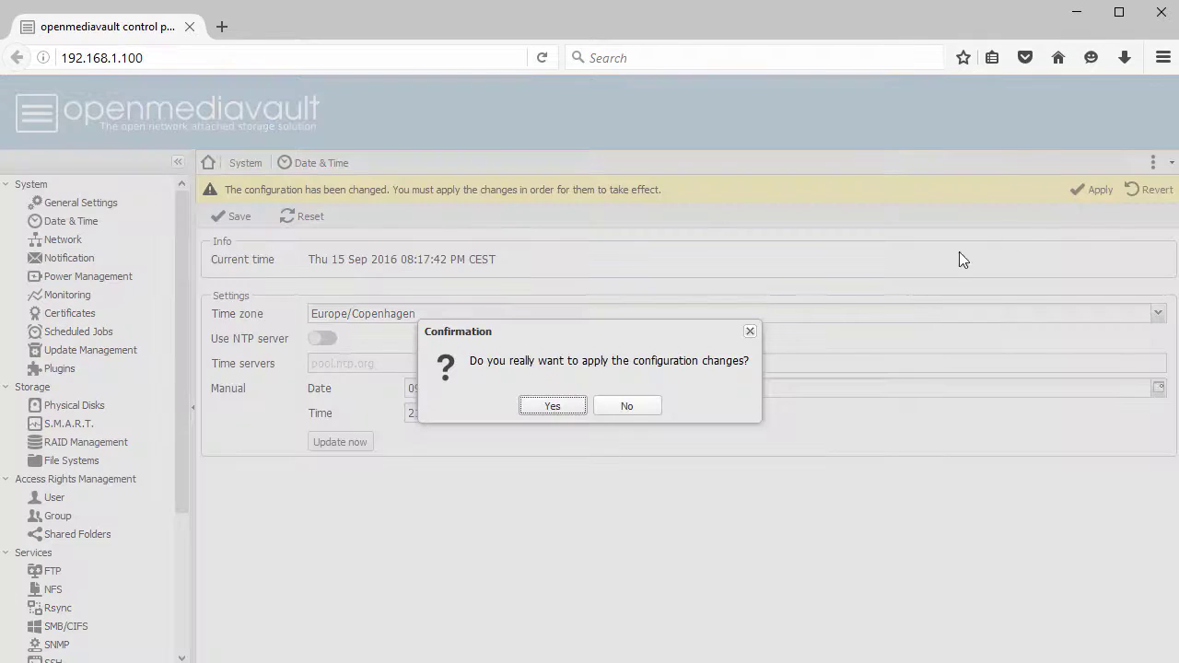
pyautogui.click(550, 406)
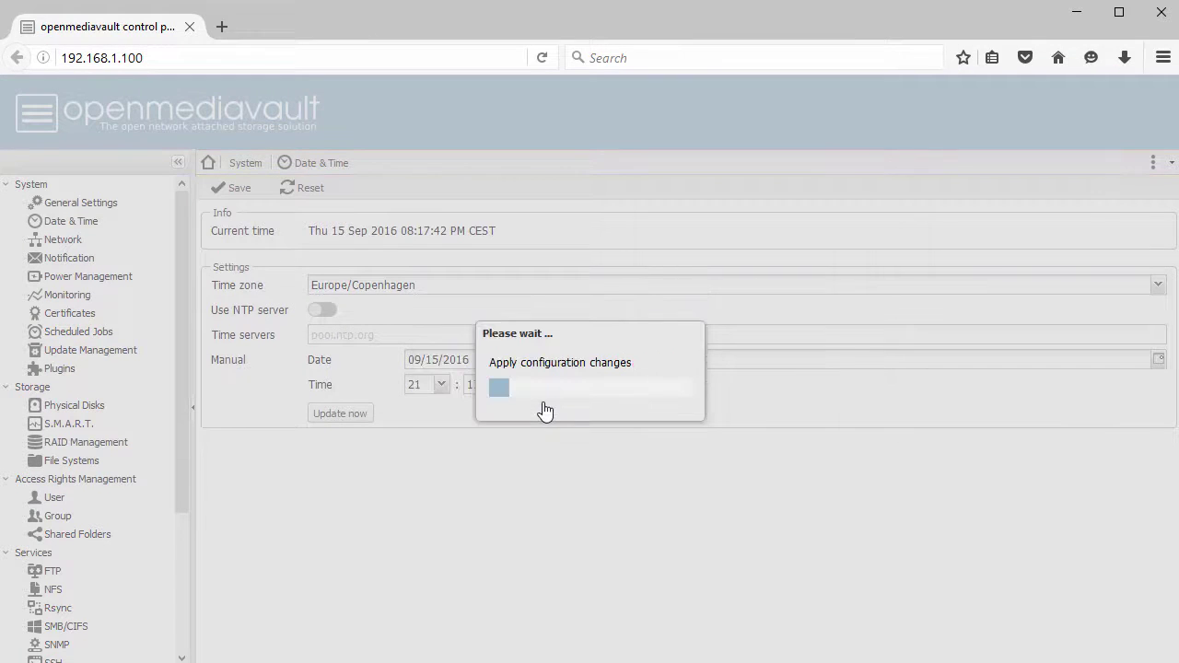
pyautogui.click(67, 242)
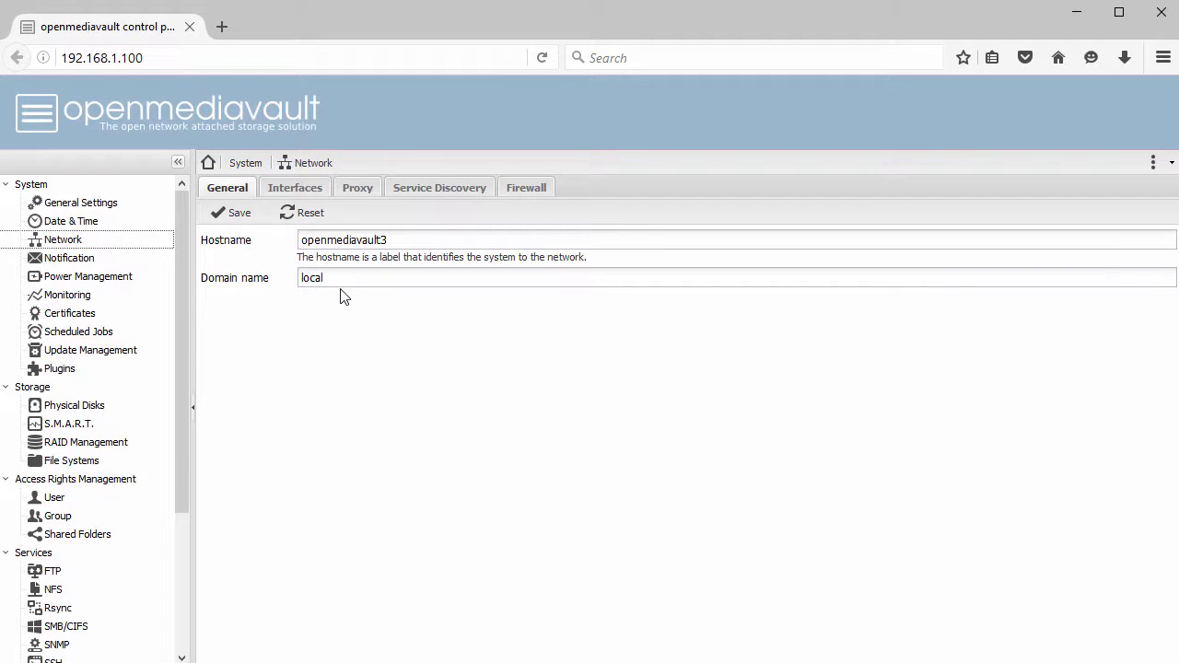
# - Edit eth0, try the Static IPv4 method, then cancel so it stays on DHCP
pyautogui.click(293, 191)
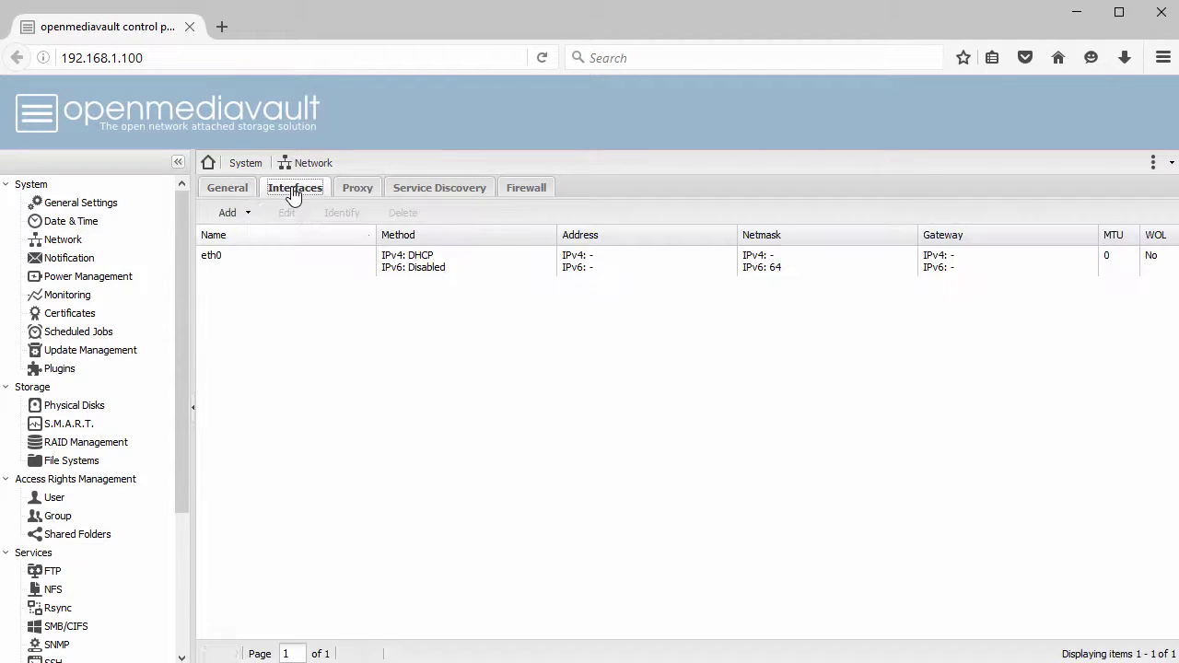
pyautogui.click(313, 261)
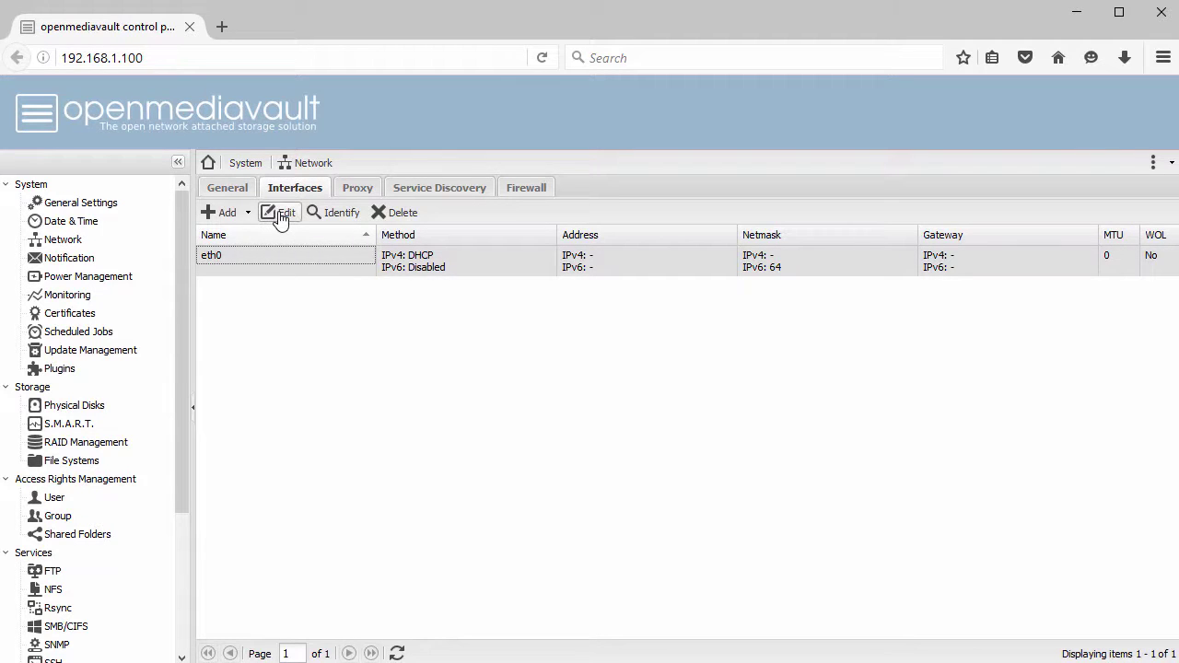
pyautogui.click(280, 218)
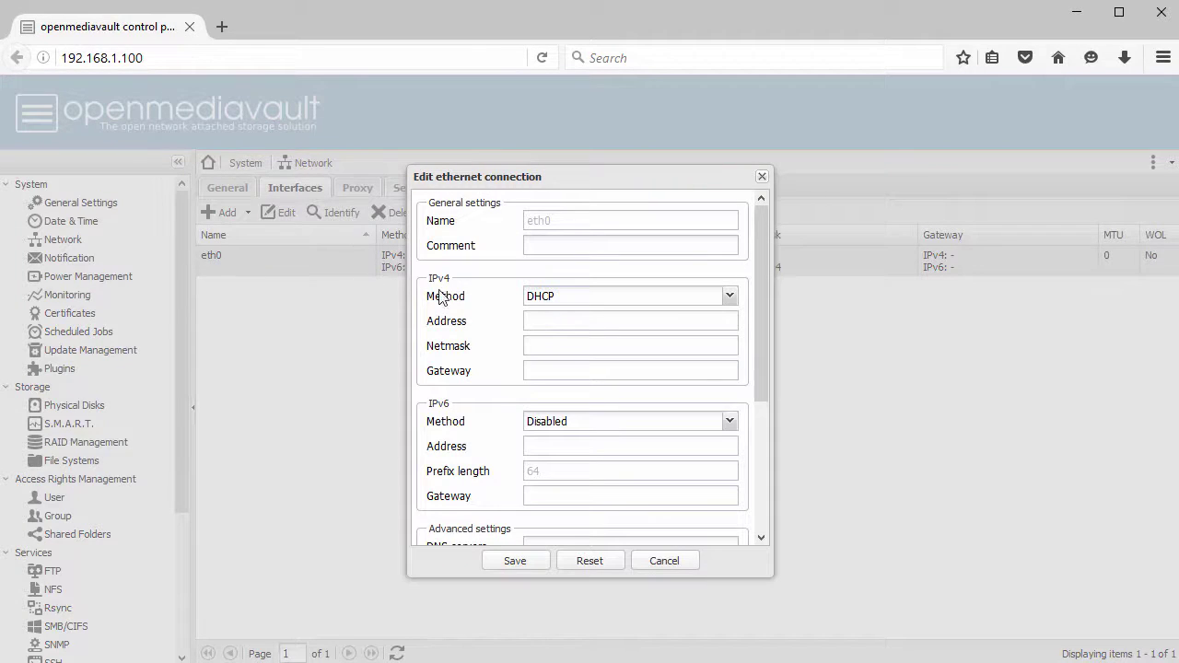
pyautogui.click(729, 296)
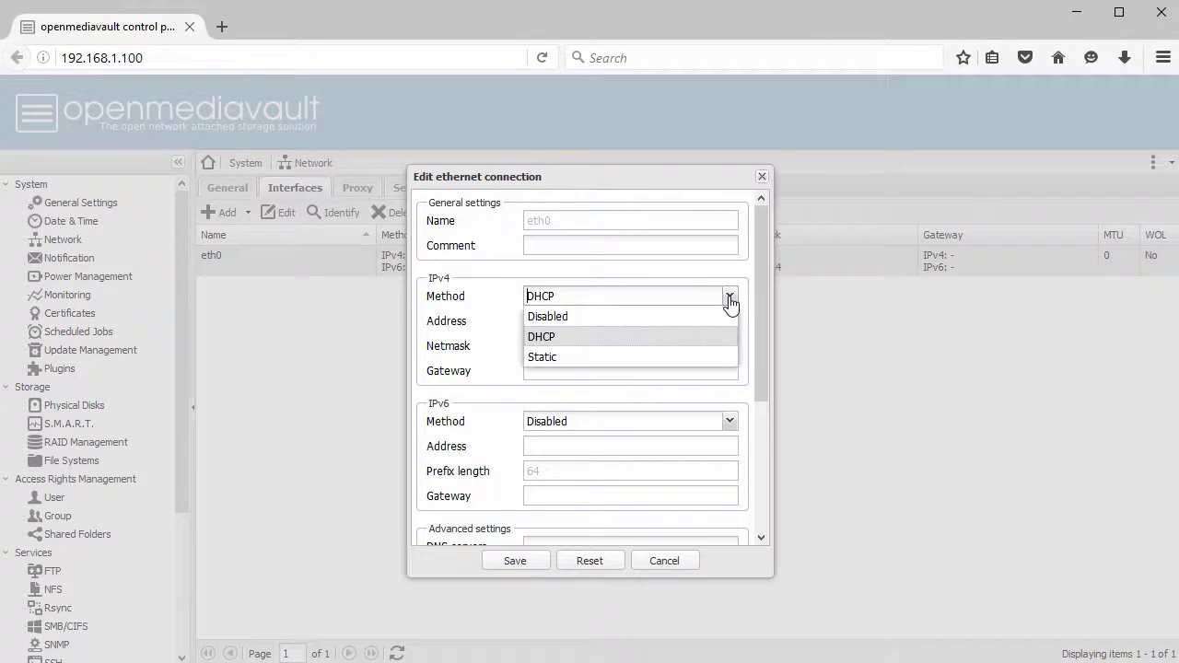
pyautogui.click(595, 359)
pyautogui.click(580, 321)
pyautogui.click(580, 344)
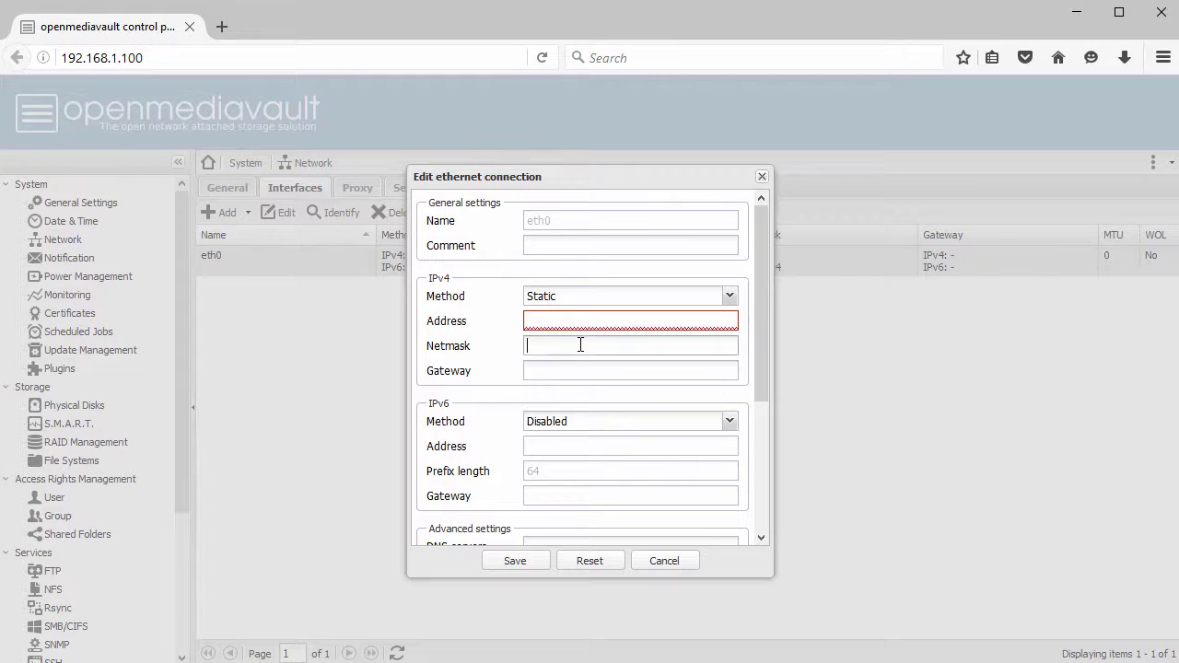
pyautogui.click(581, 371)
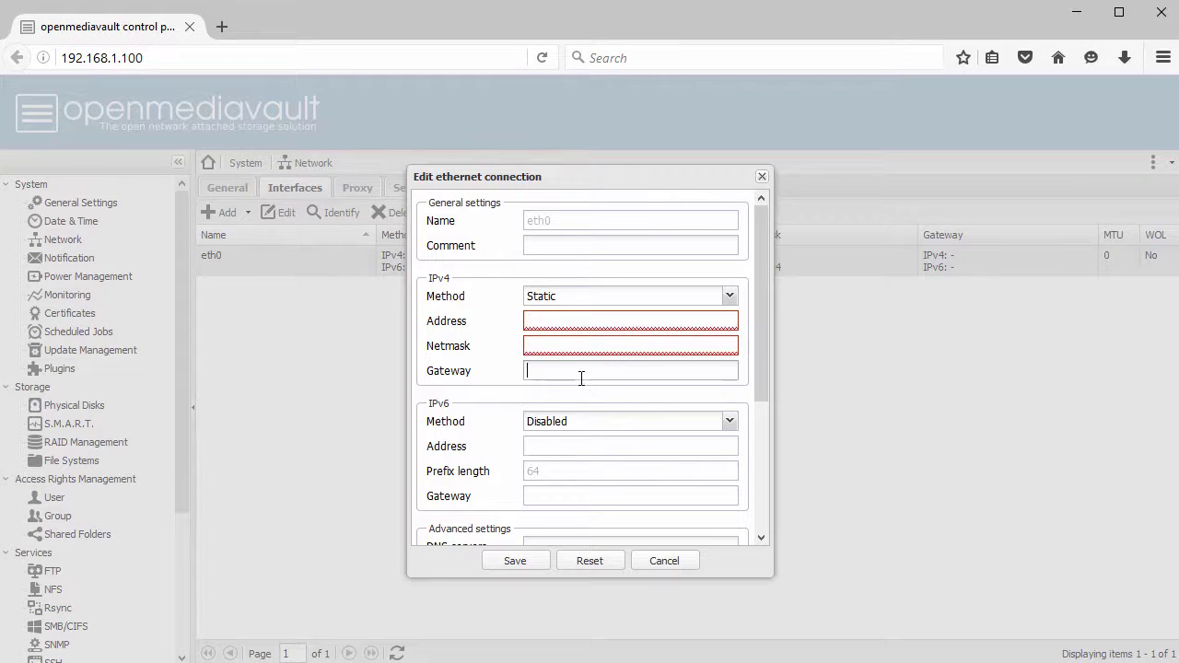
pyautogui.click(665, 562)
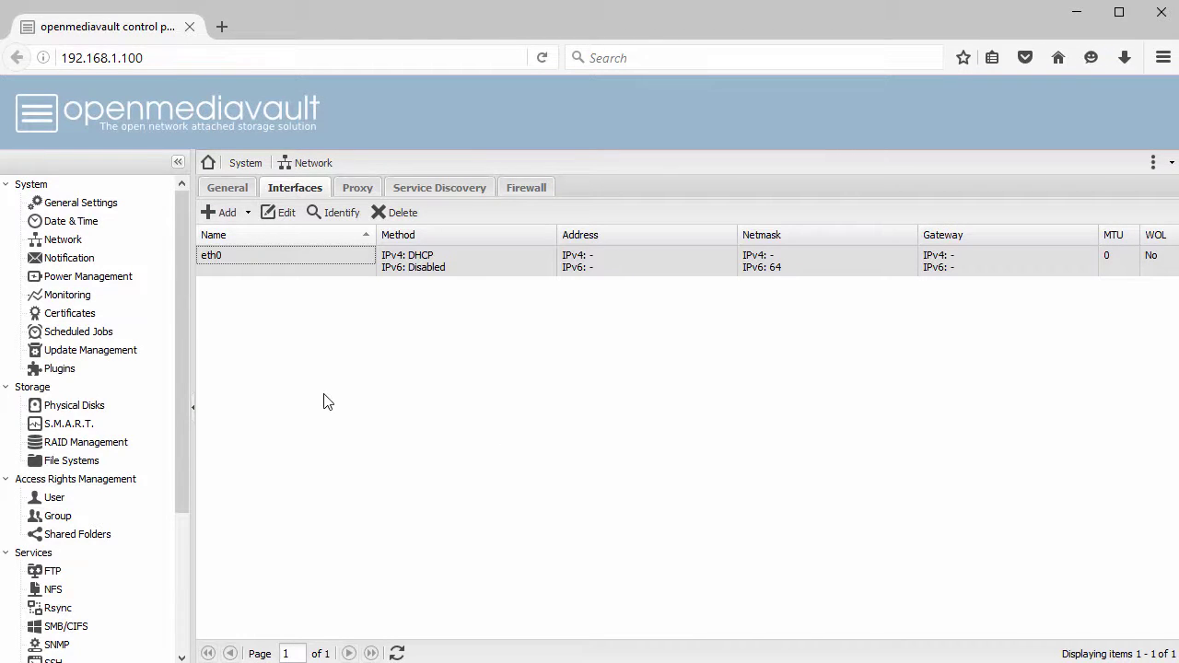
# - Rescan physical disks, then create RAID 5 array Vol001 from all four disks /dev/sdb–/dev/sde
pyautogui.click(84, 414)
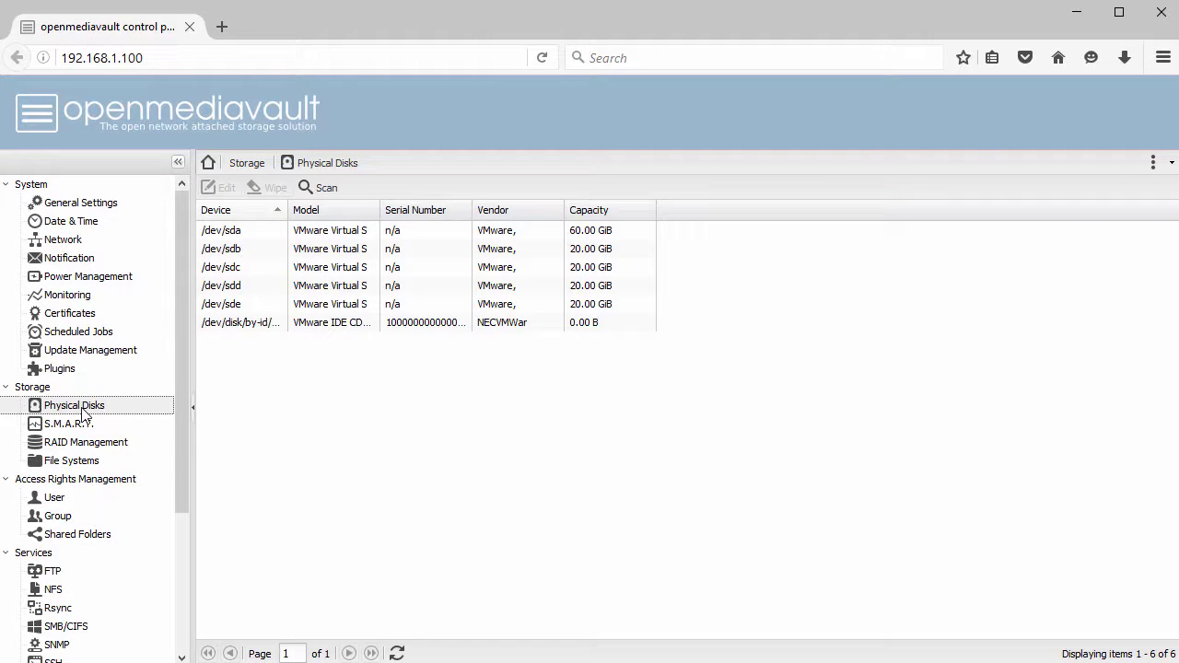
pyautogui.click(319, 192)
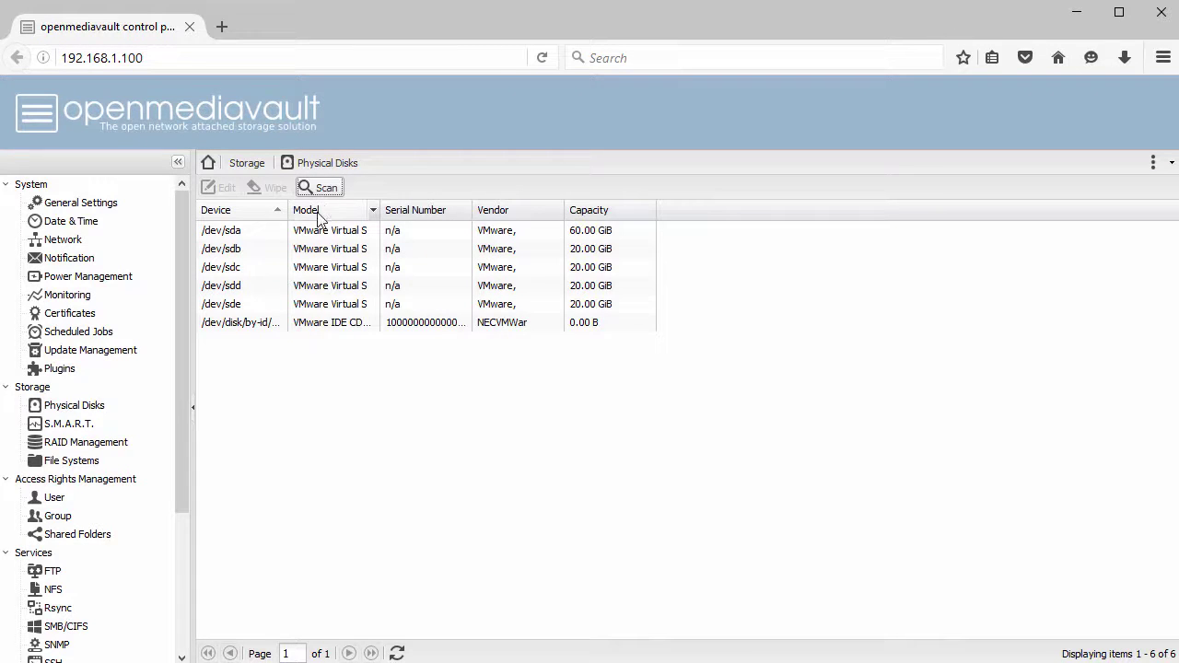
pyautogui.click(97, 446)
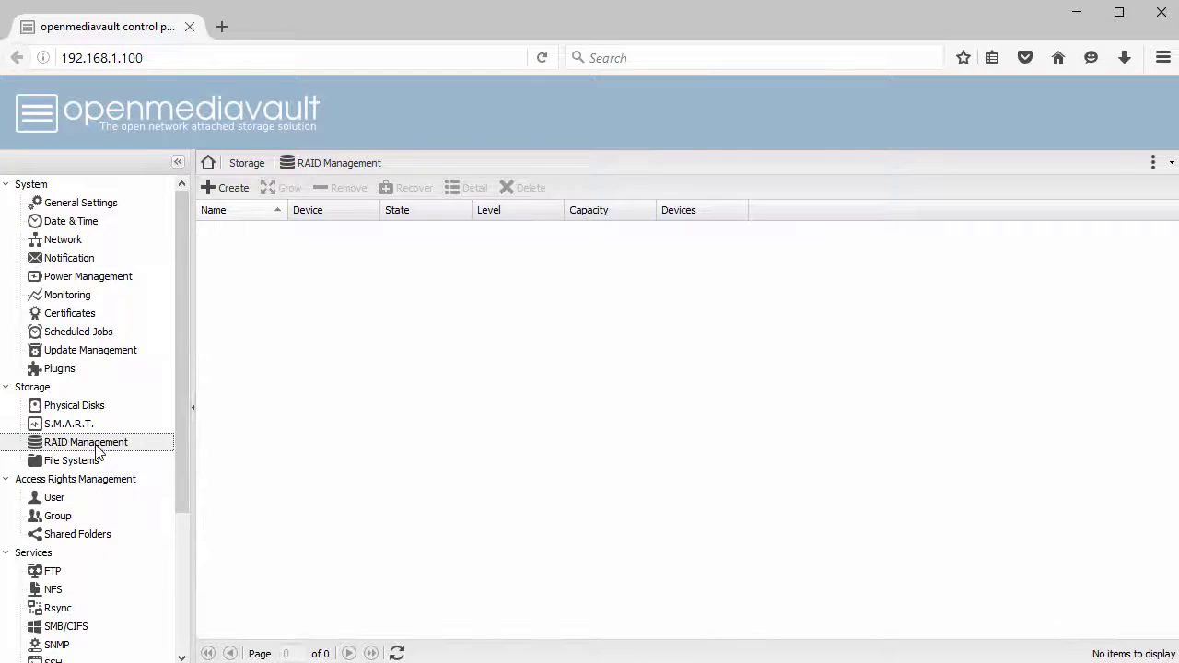
pyautogui.click(234, 188)
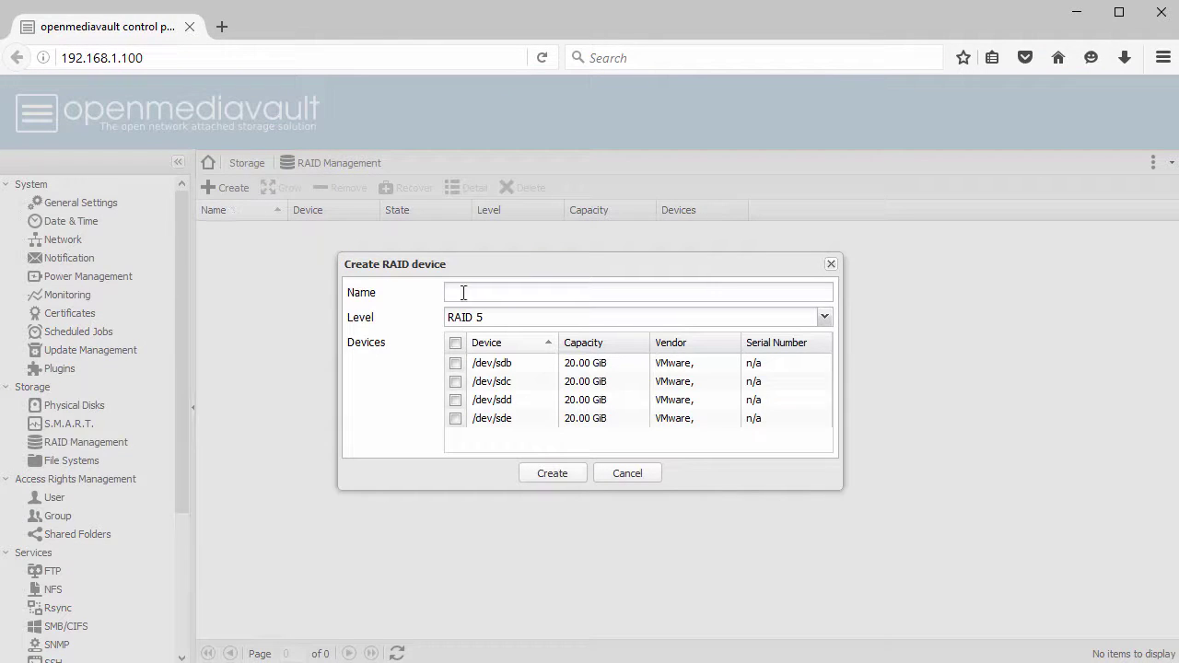
pyautogui.click(491, 293)
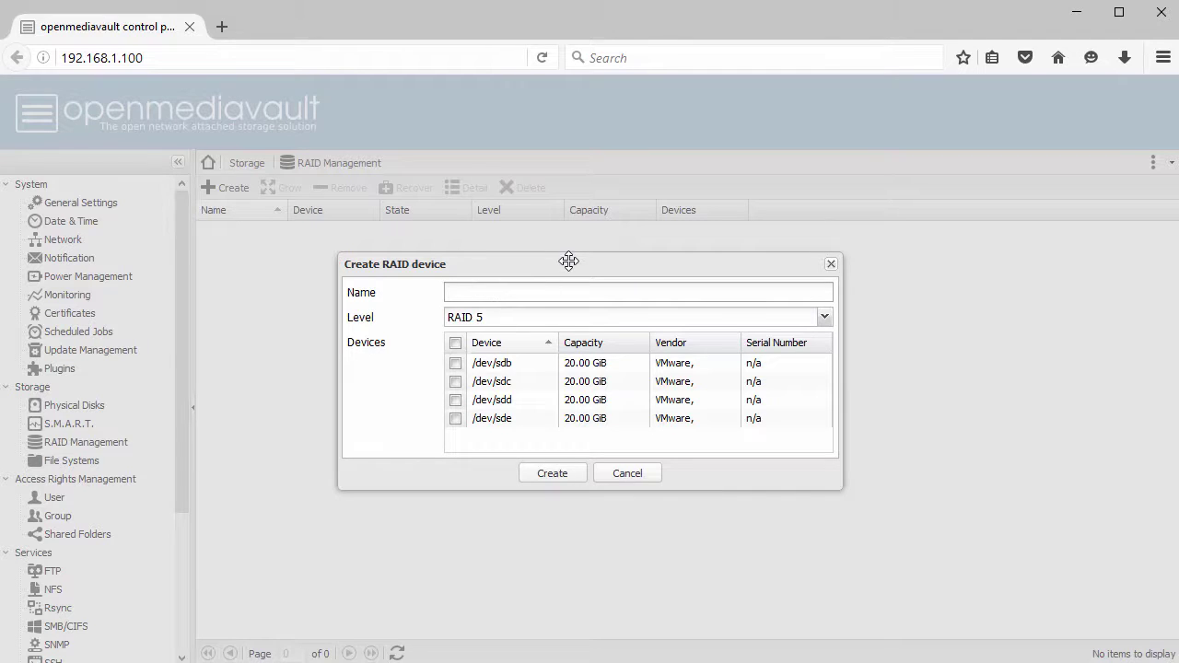
pyautogui.write('Vol001')
pyautogui.click(455, 344)
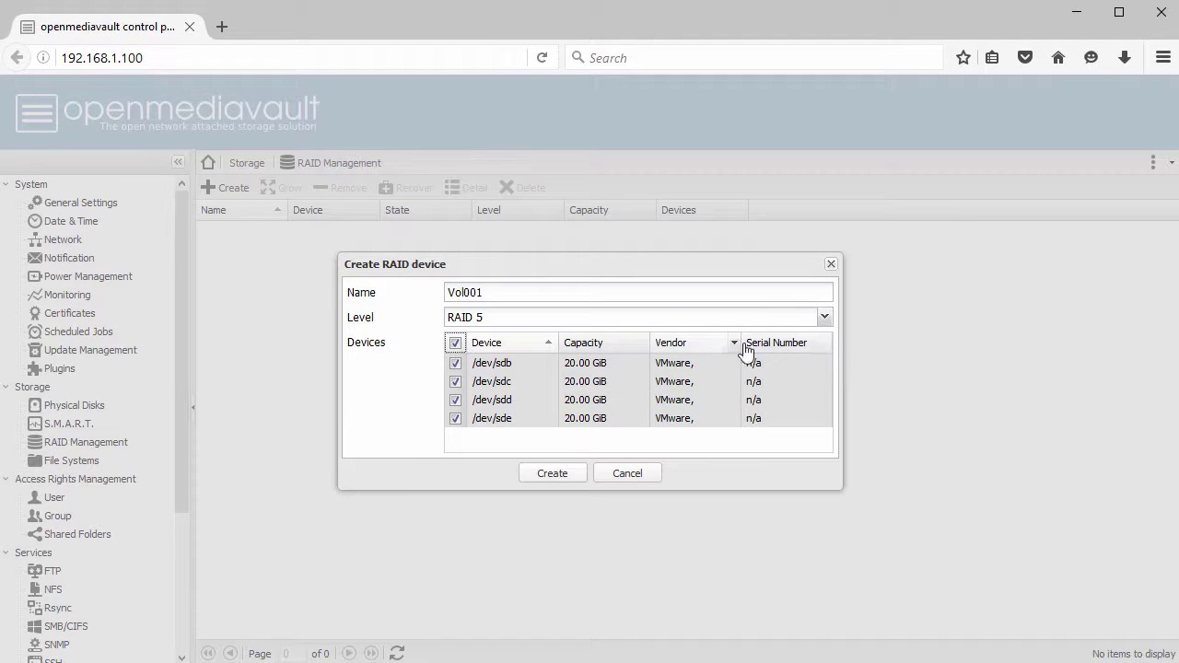
pyautogui.click(825, 318)
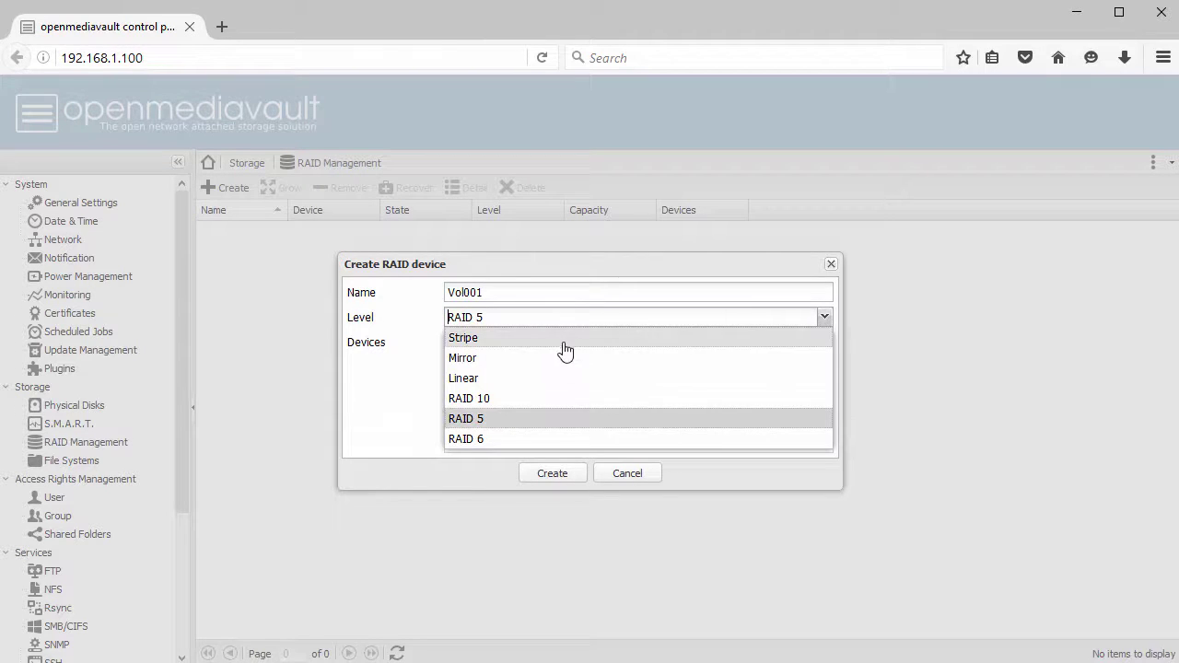
pyautogui.click(541, 422)
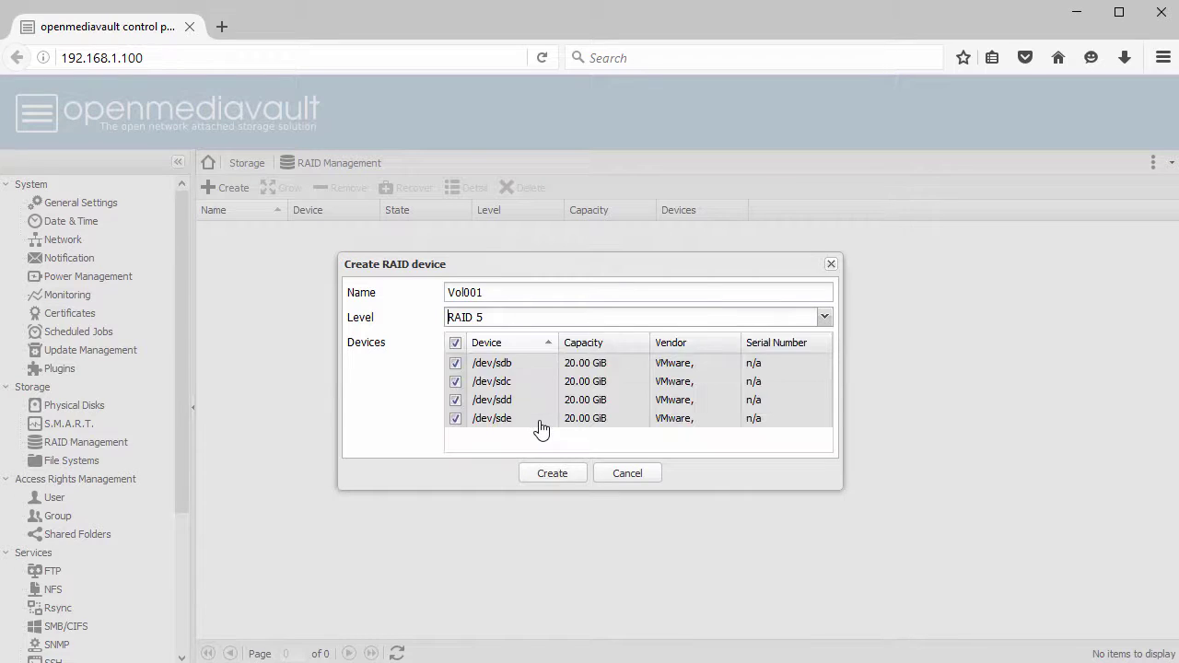
pyautogui.click(560, 475)
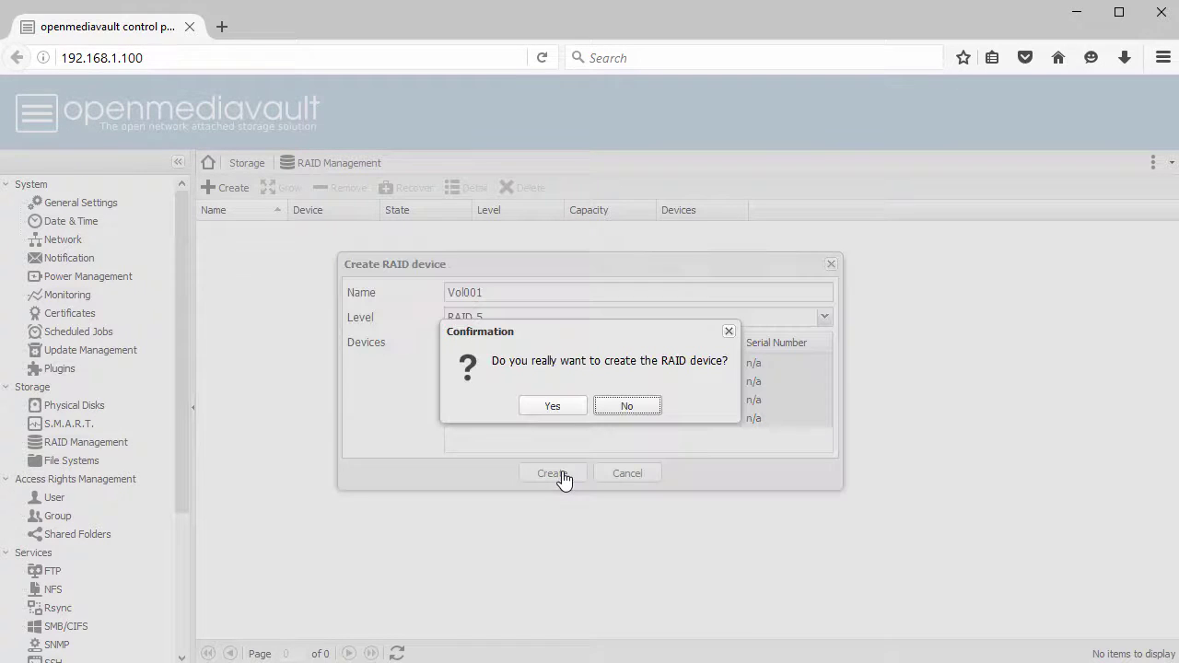
# - Confirm the RAID creation, watch /dev/md0 resync, and apply the configuration changes
pyautogui.click(553, 406)
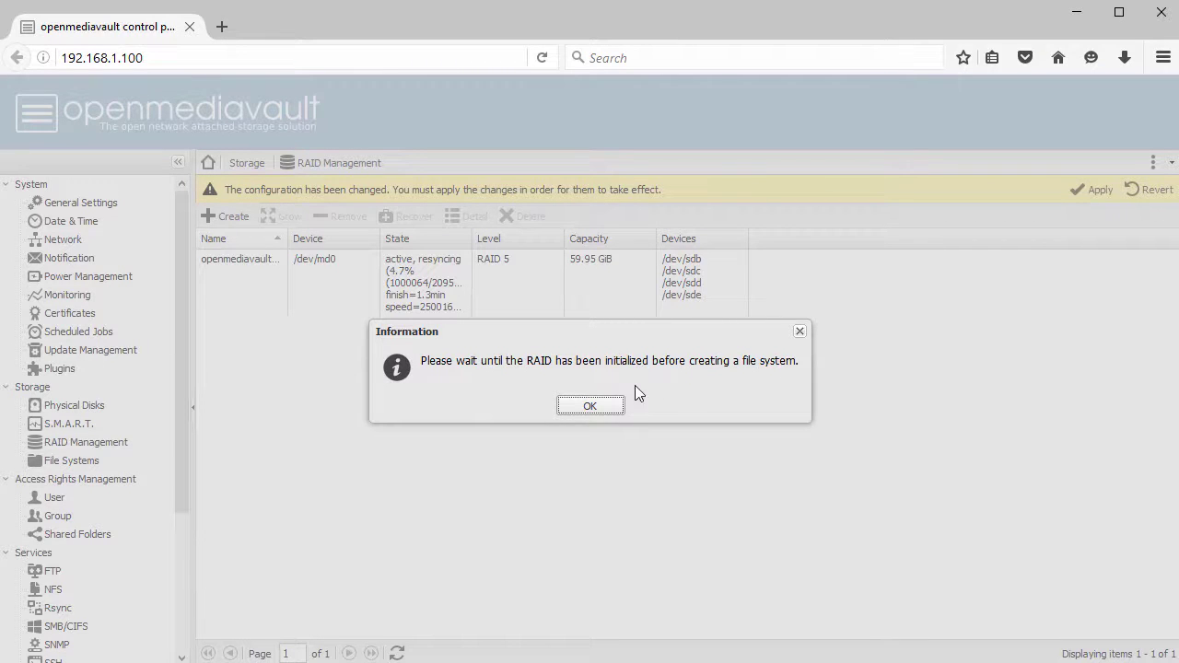
pyautogui.click(595, 410)
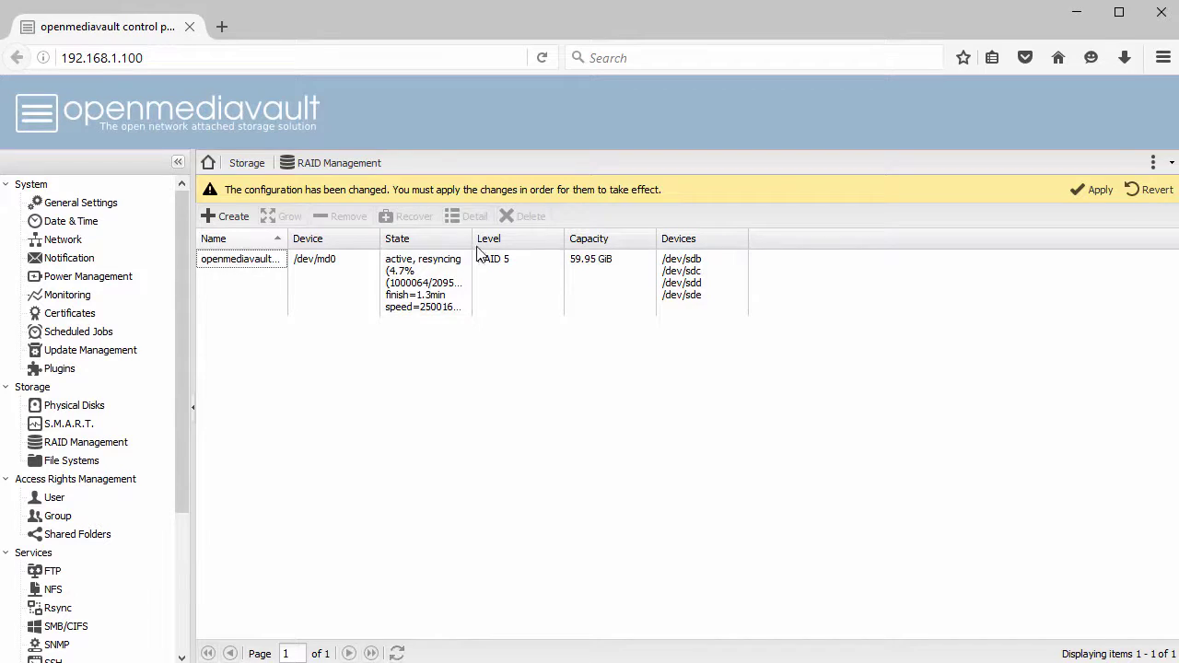
pyautogui.moveTo(472, 239); pyautogui.dragTo(610, 237)
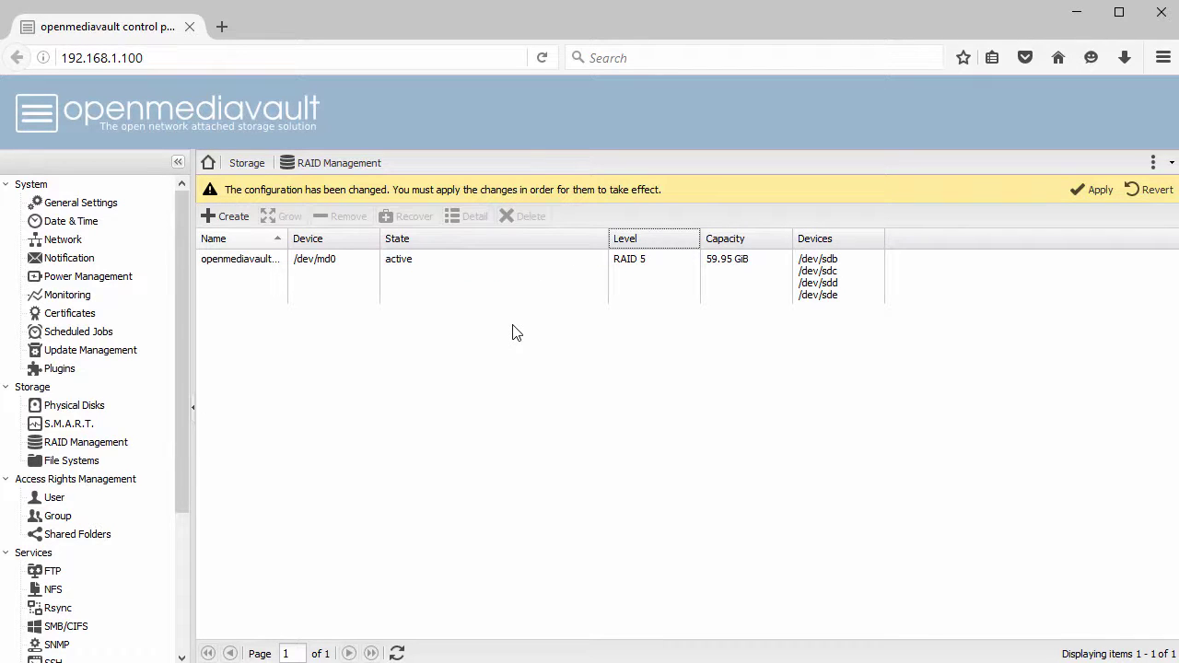
pyautogui.click(1090, 191)
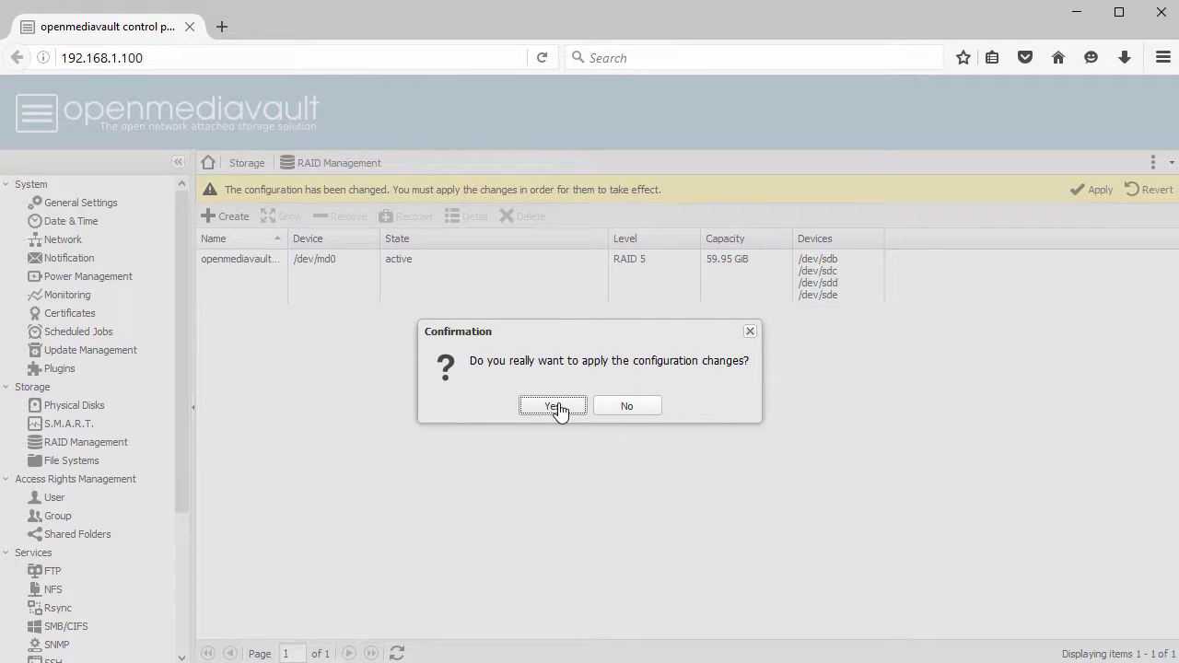
pyautogui.click(554, 406)
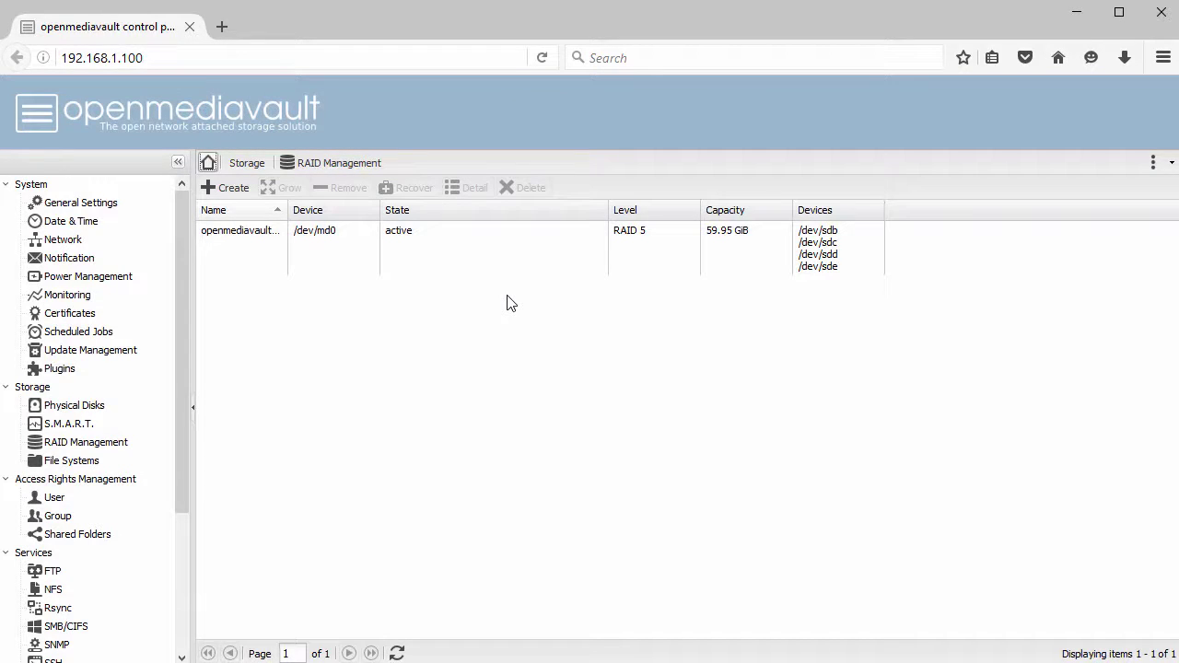
# - Format /dev/md0 as an EXT4 file system labelled FS01 and confirm the formatting
pyautogui.click(74, 461)
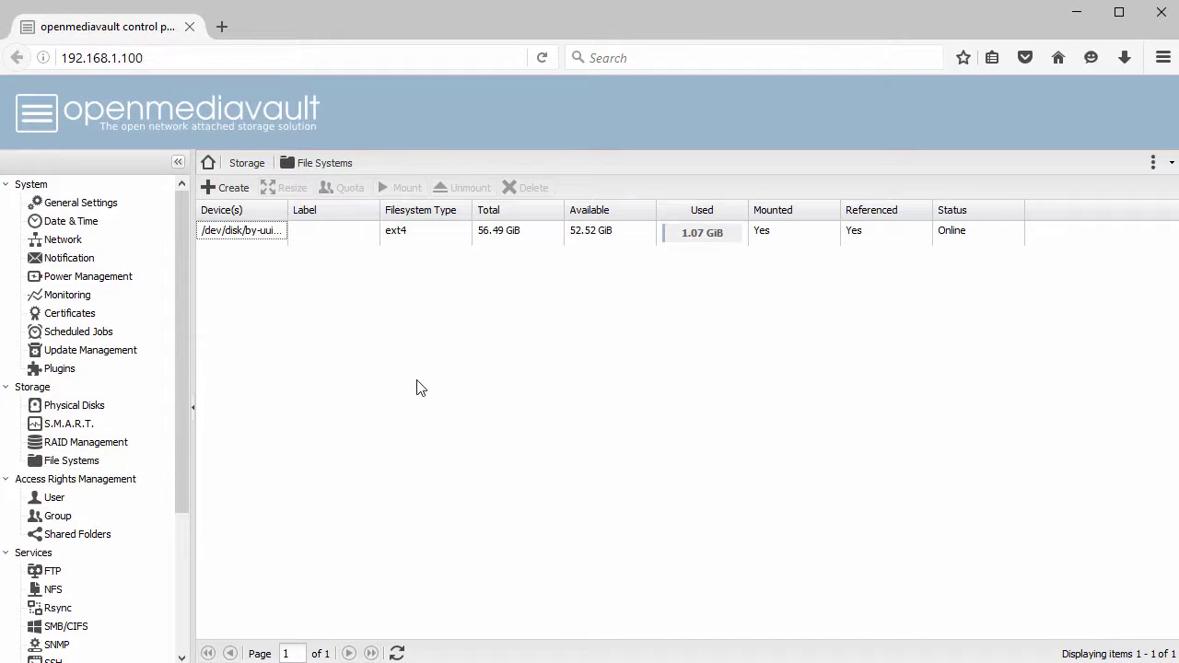
pyautogui.click(229, 190)
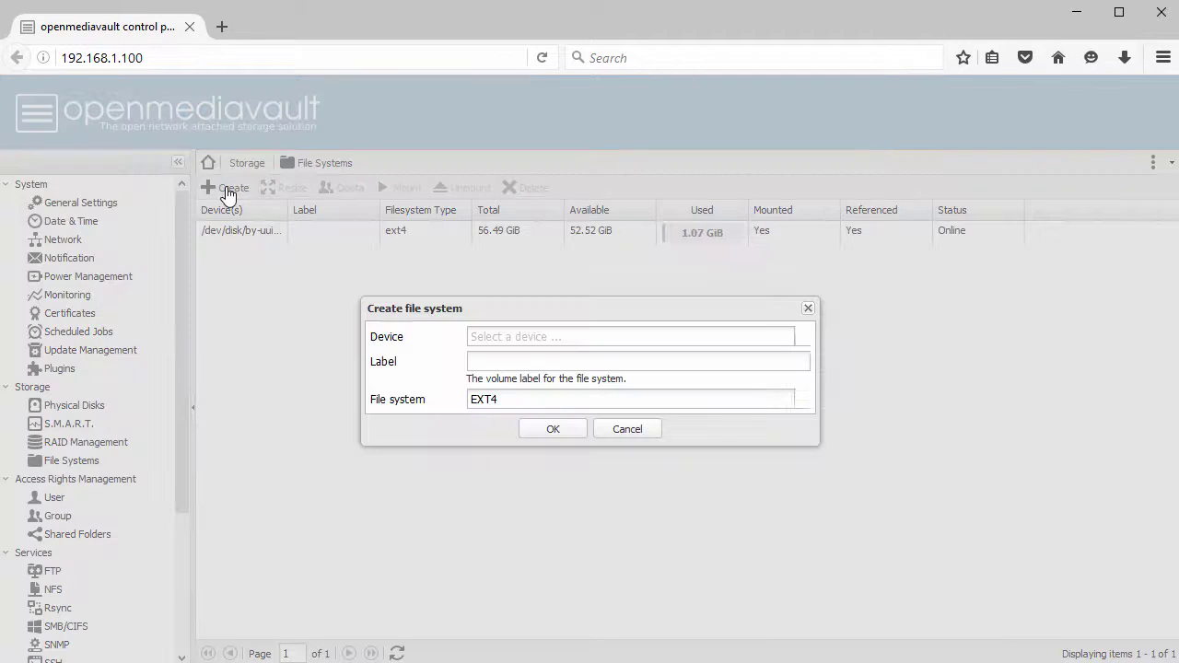
pyautogui.click(555, 333)
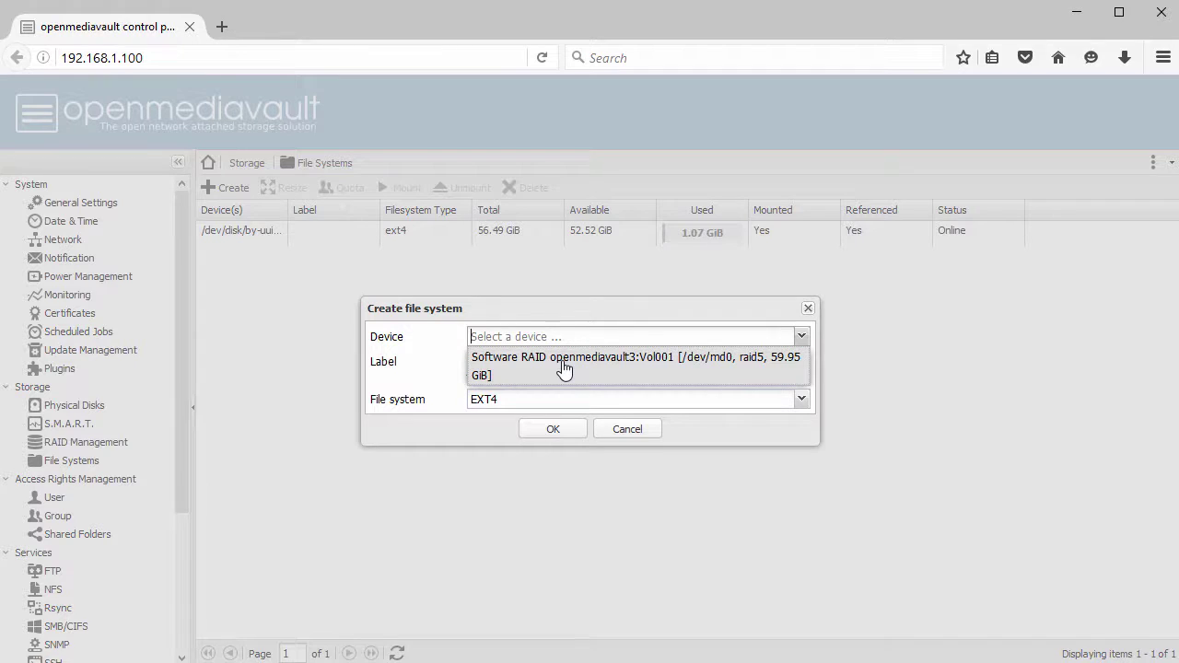
pyautogui.click(563, 366)
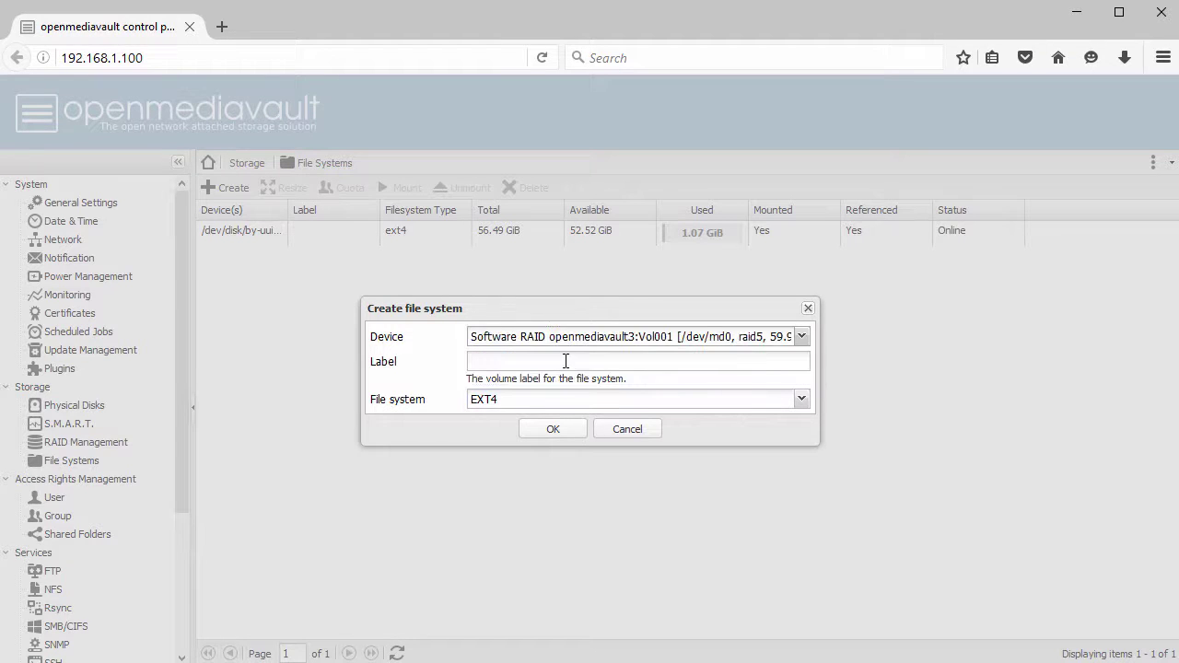
pyautogui.click(586, 361)
pyautogui.write('FS01')
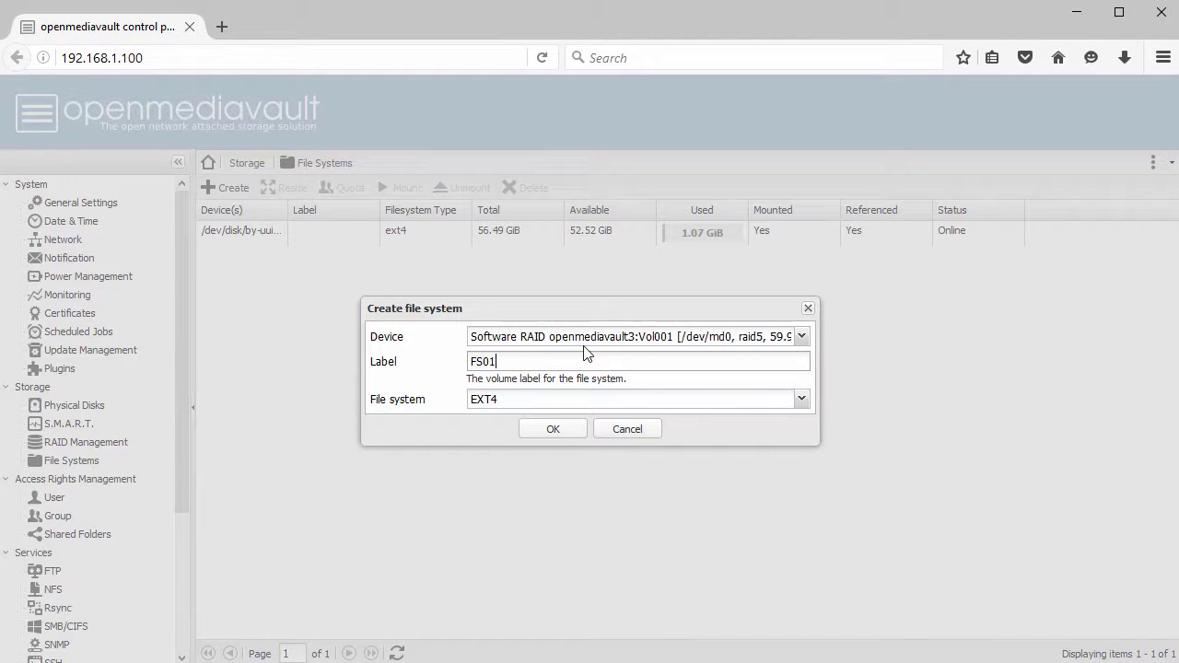
pyautogui.click(799, 404)
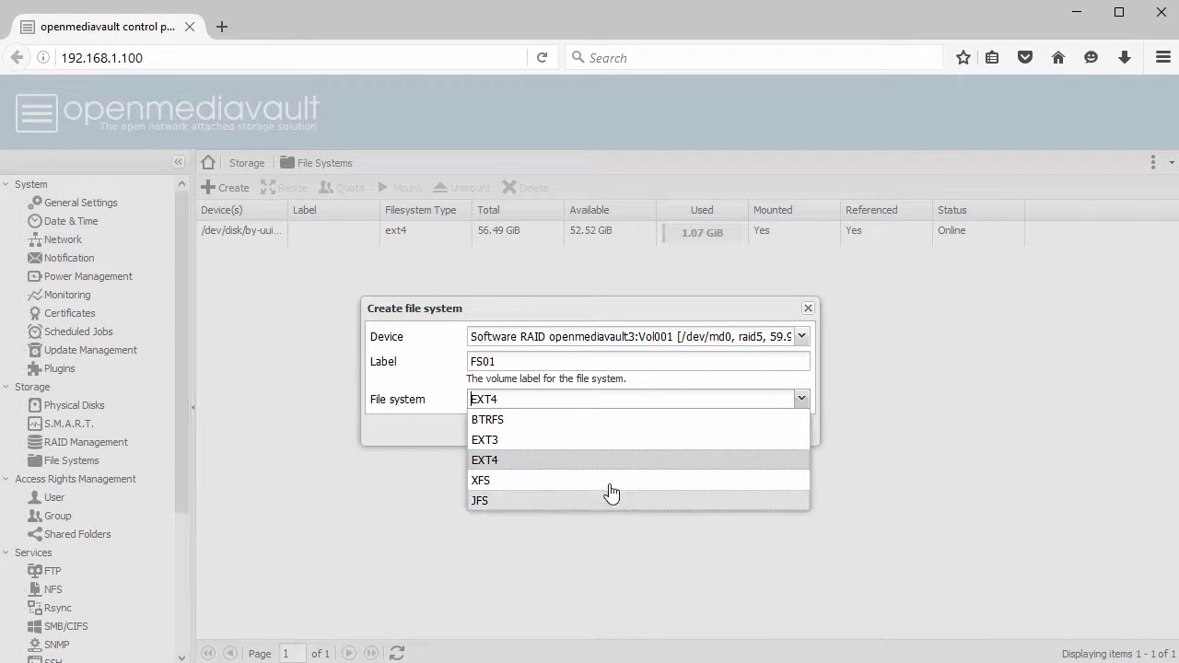
pyautogui.click(584, 461)
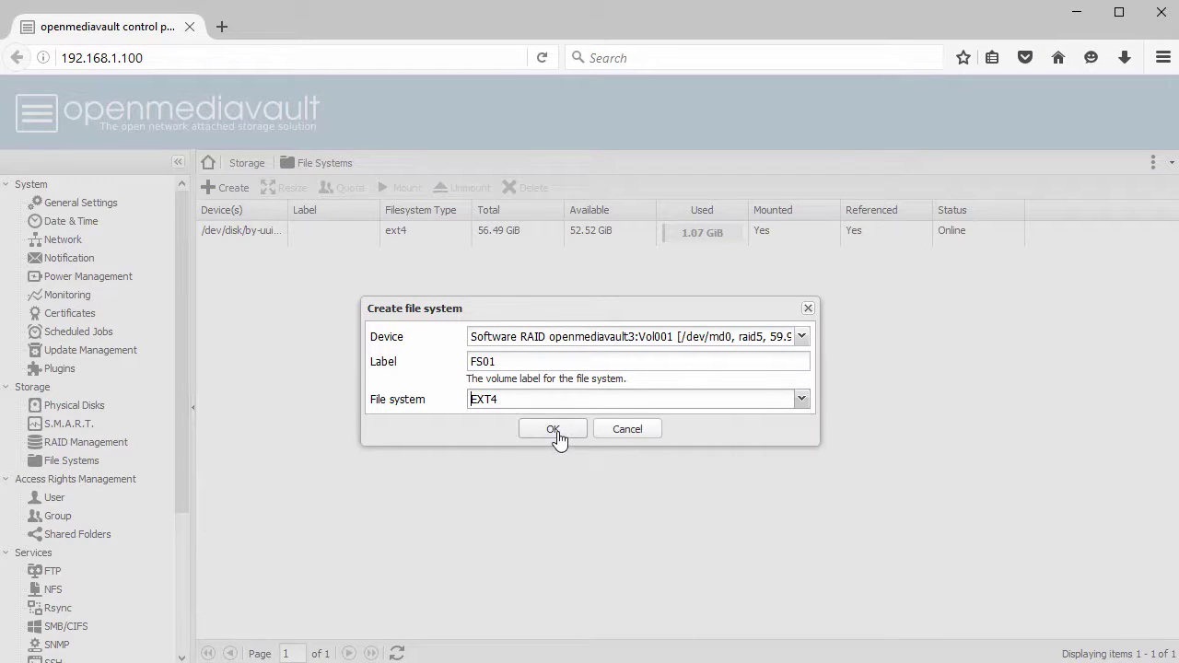
pyautogui.click(554, 430)
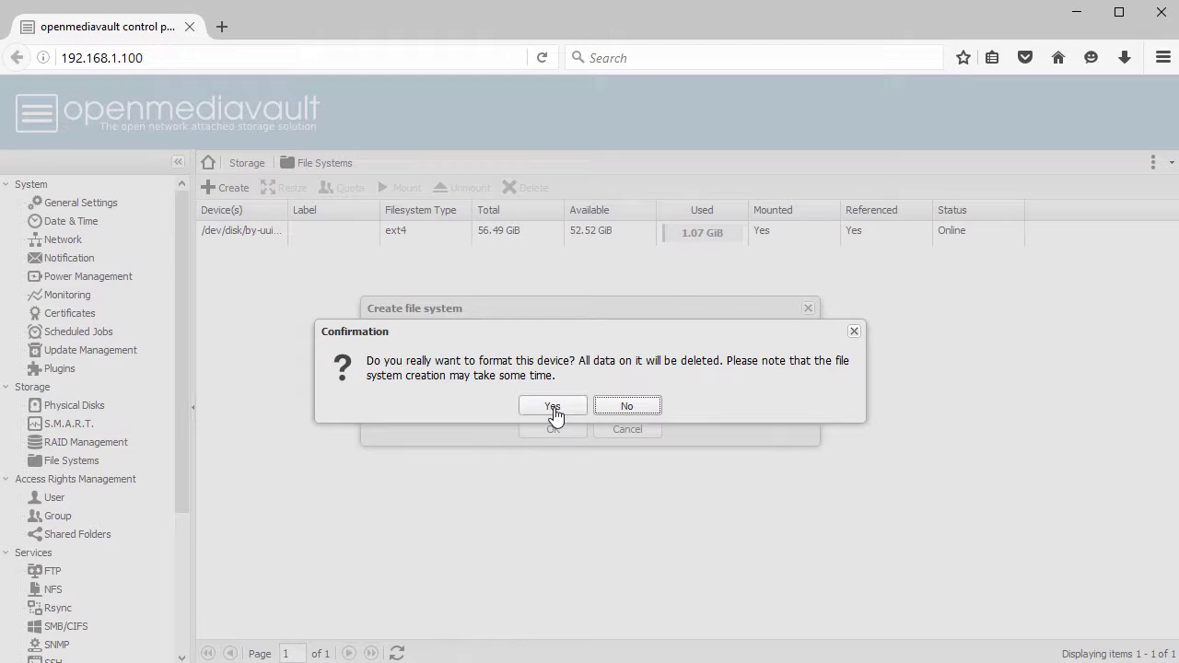
pyautogui.click(553, 408)
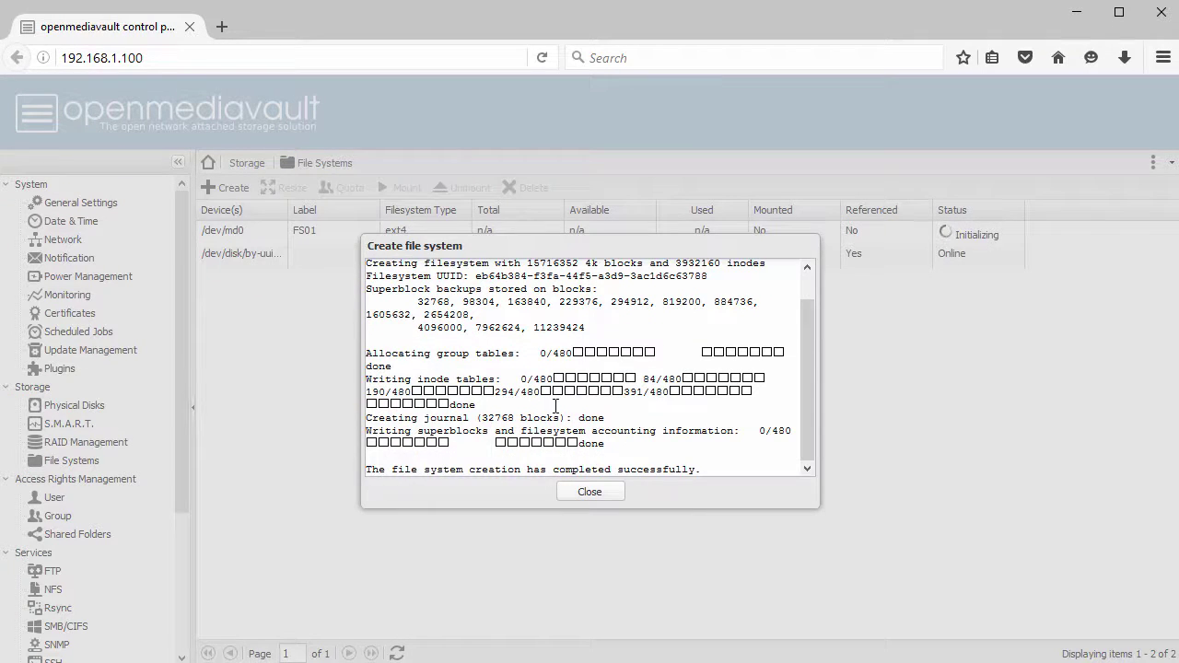
pyautogui.click(593, 492)
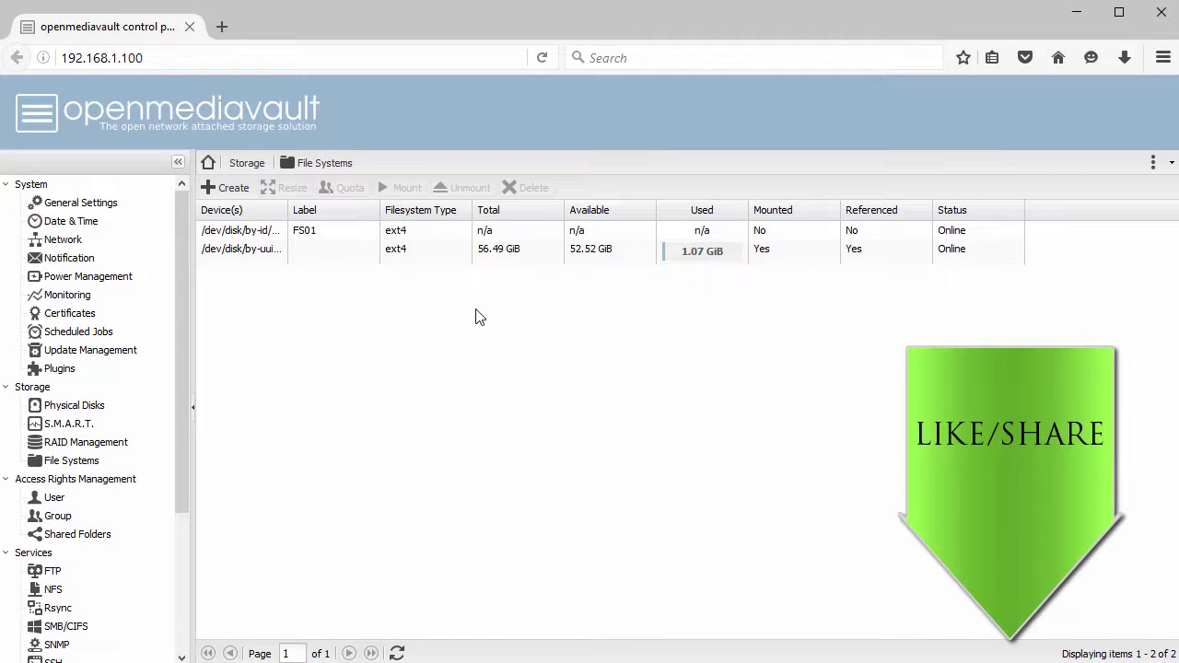
# - Mount the FS01 file system, apply the configuration change, and show the empty user list
pyautogui.click(341, 232)
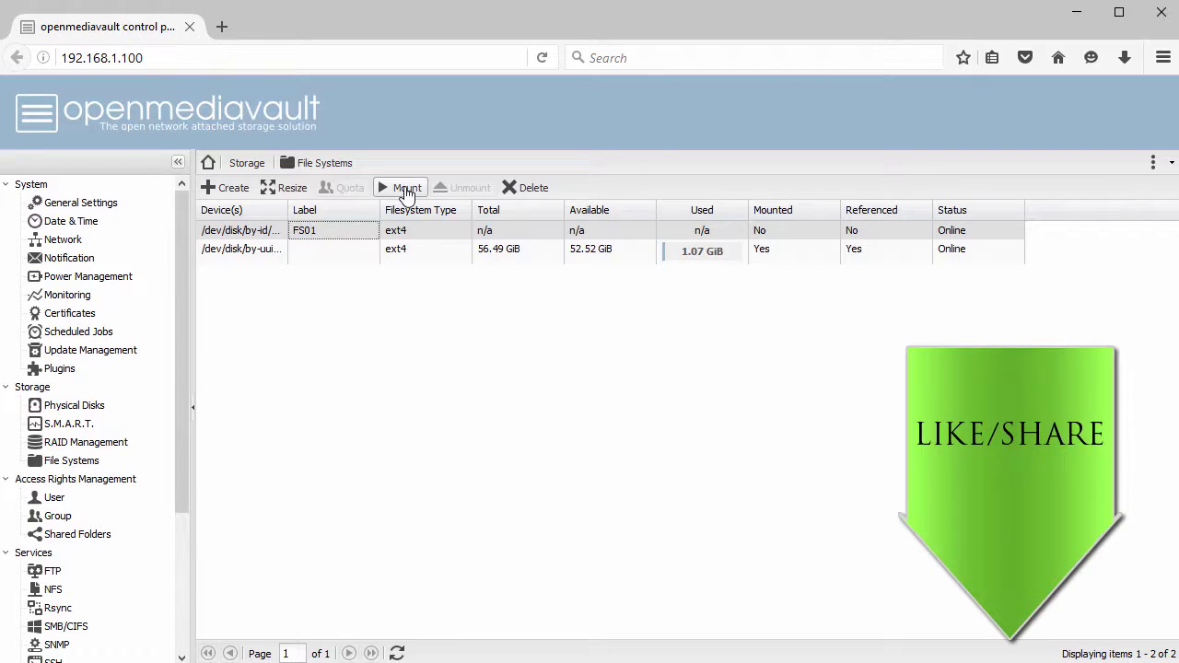
pyautogui.click(406, 189)
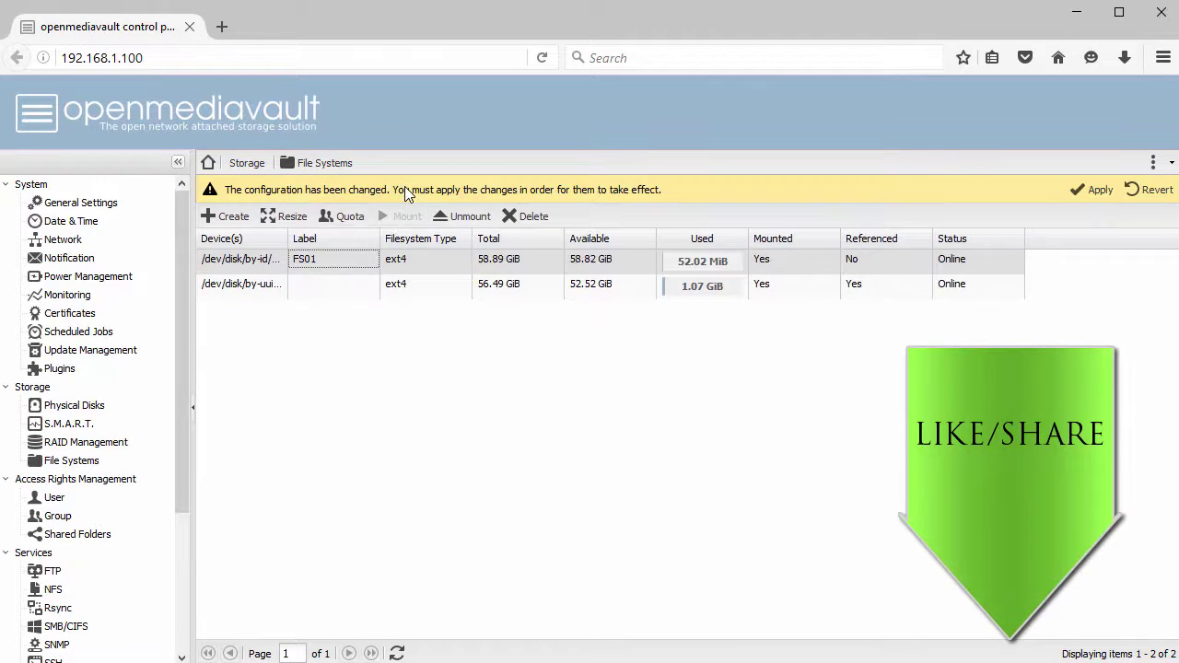
pyautogui.click(1093, 191)
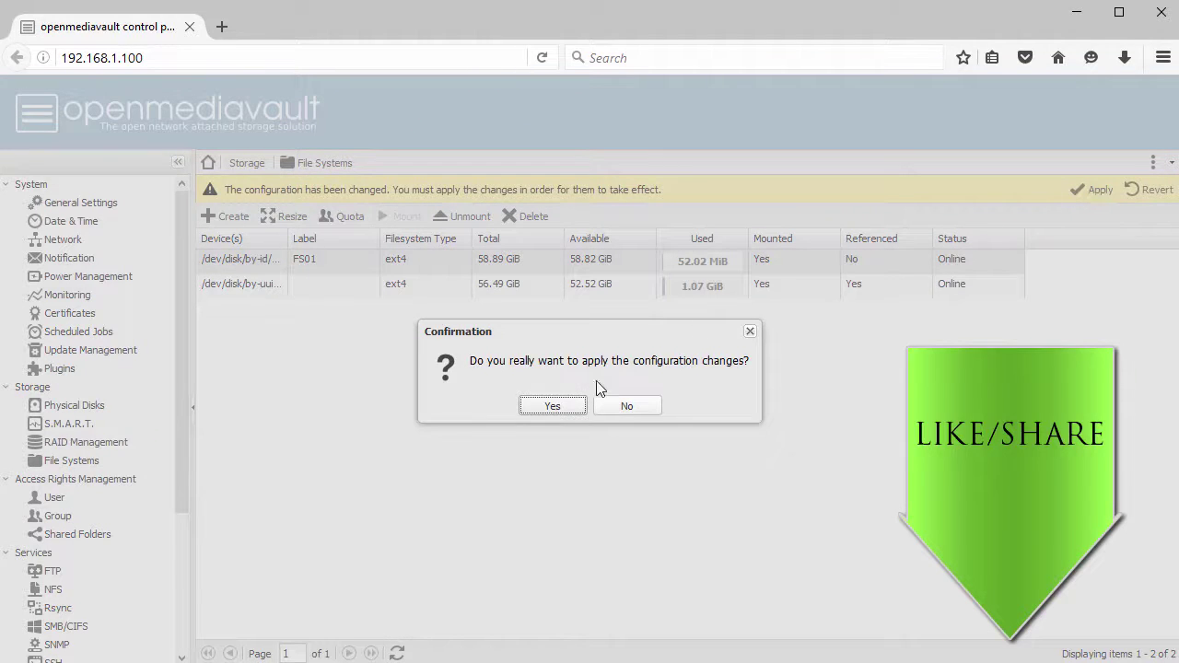
pyautogui.click(554, 406)
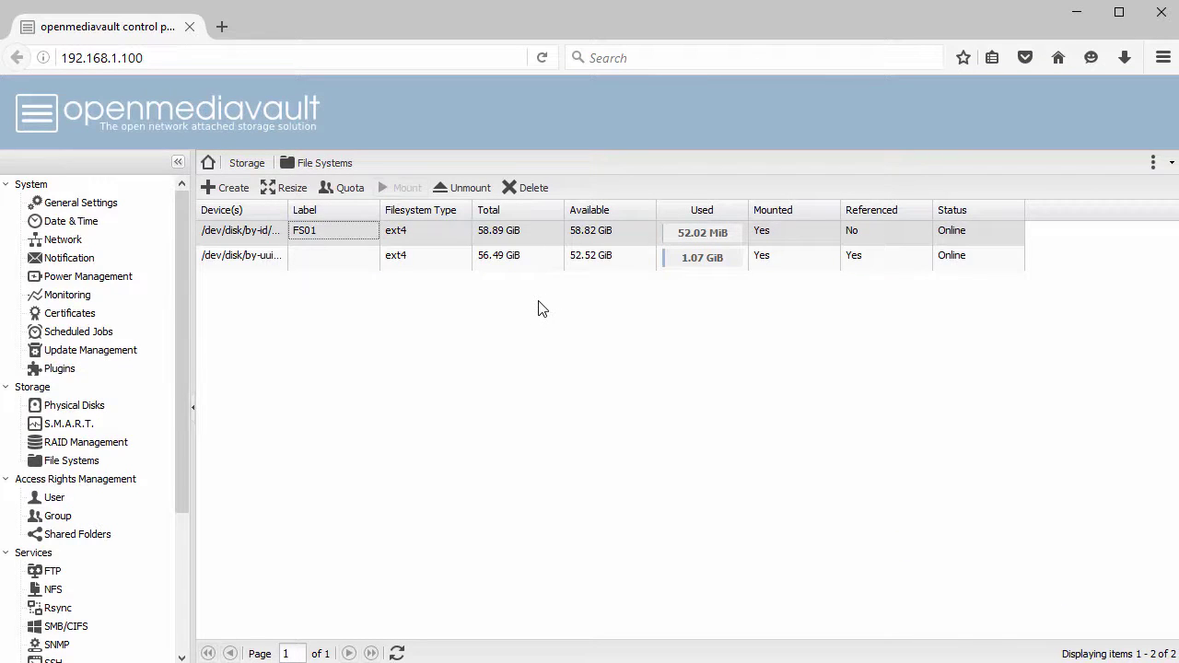
pyautogui.click(52, 498)
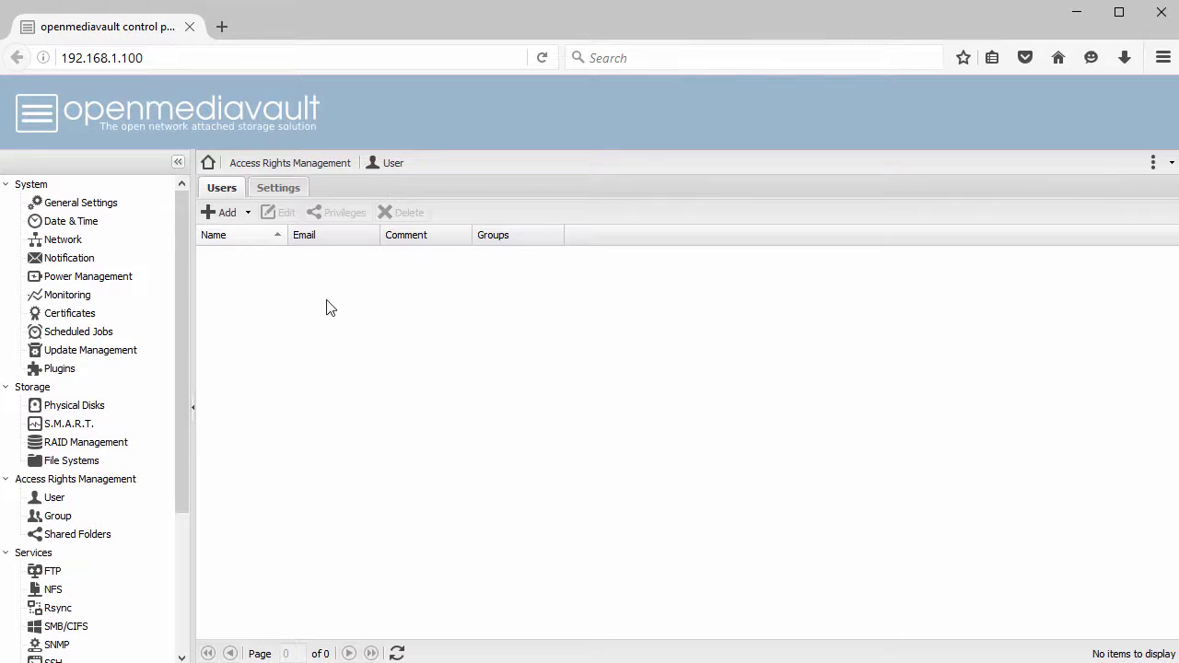
# - Create a new user with a user name and confirmed password, then apply the configuration
pyautogui.click(217, 213)
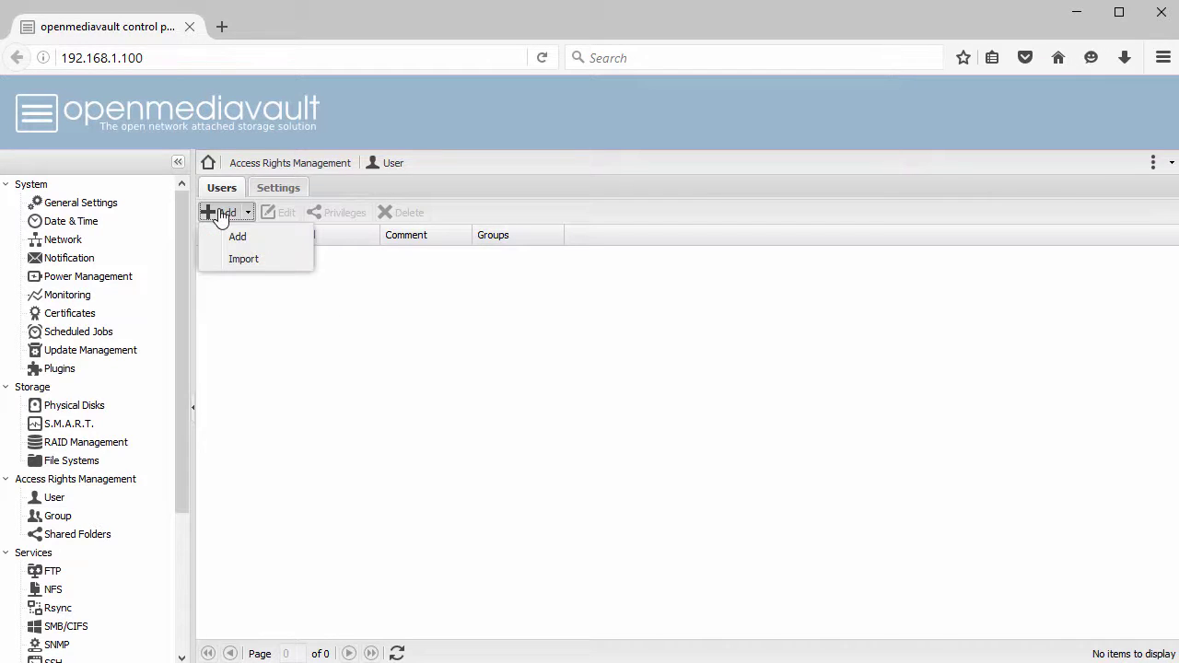
pyautogui.click(255, 237)
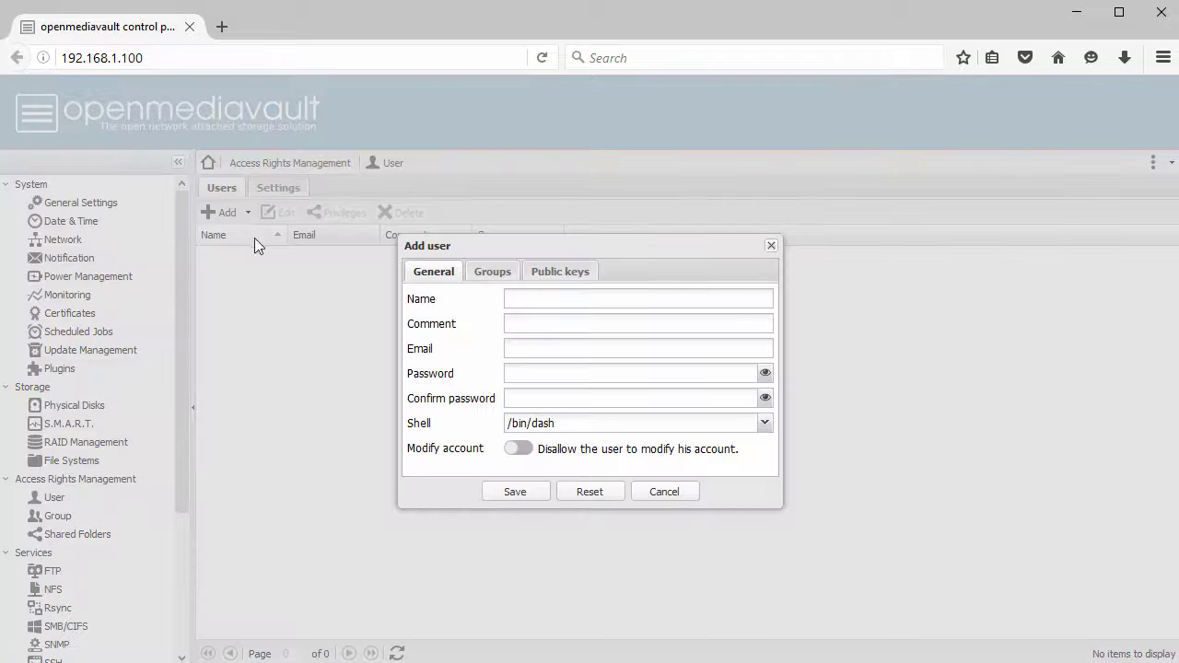
pyautogui.click(549, 300)
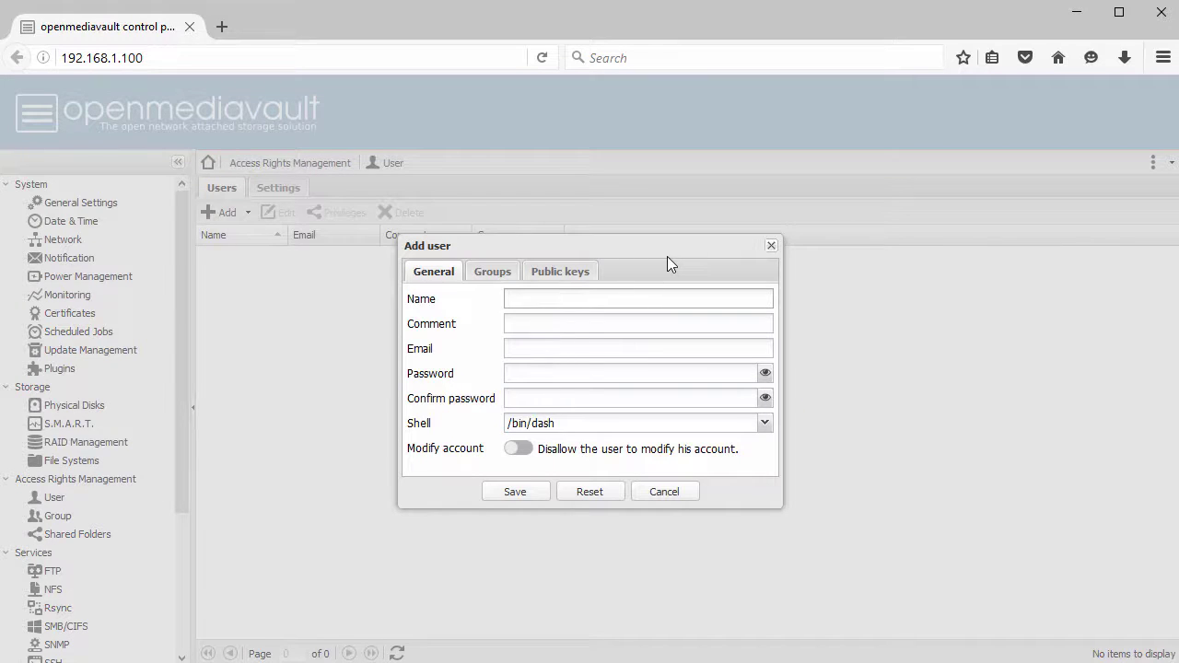
pyautogui.write('john')
pyautogui.press('Tab')
pyautogui.press('Tab')
pyautogui.press('Tab')
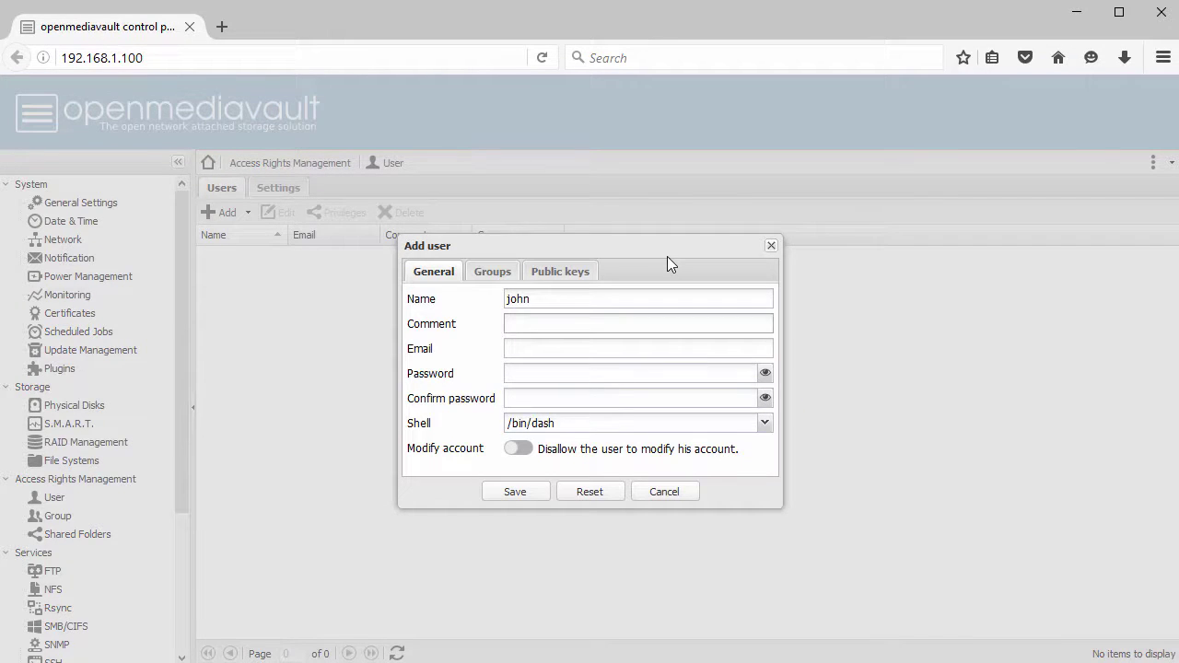
pyautogui.write('password')
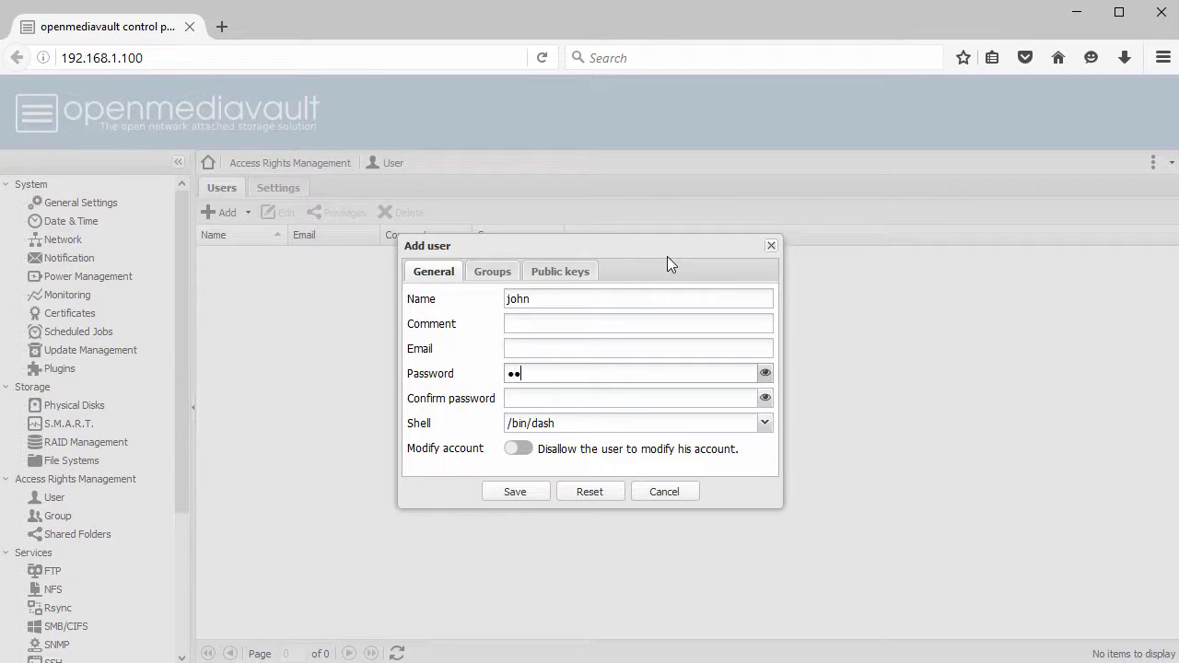
pyautogui.press('Tab')
pyautogui.write('p')
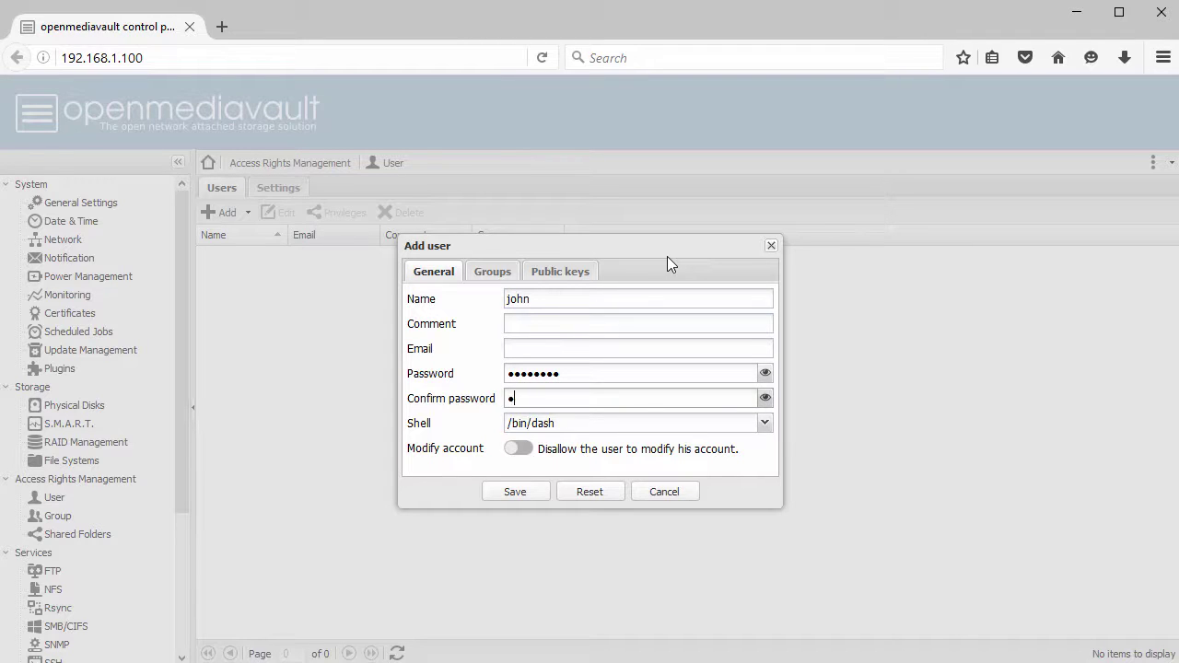
pyautogui.write('assword')
pyautogui.click(514, 493)
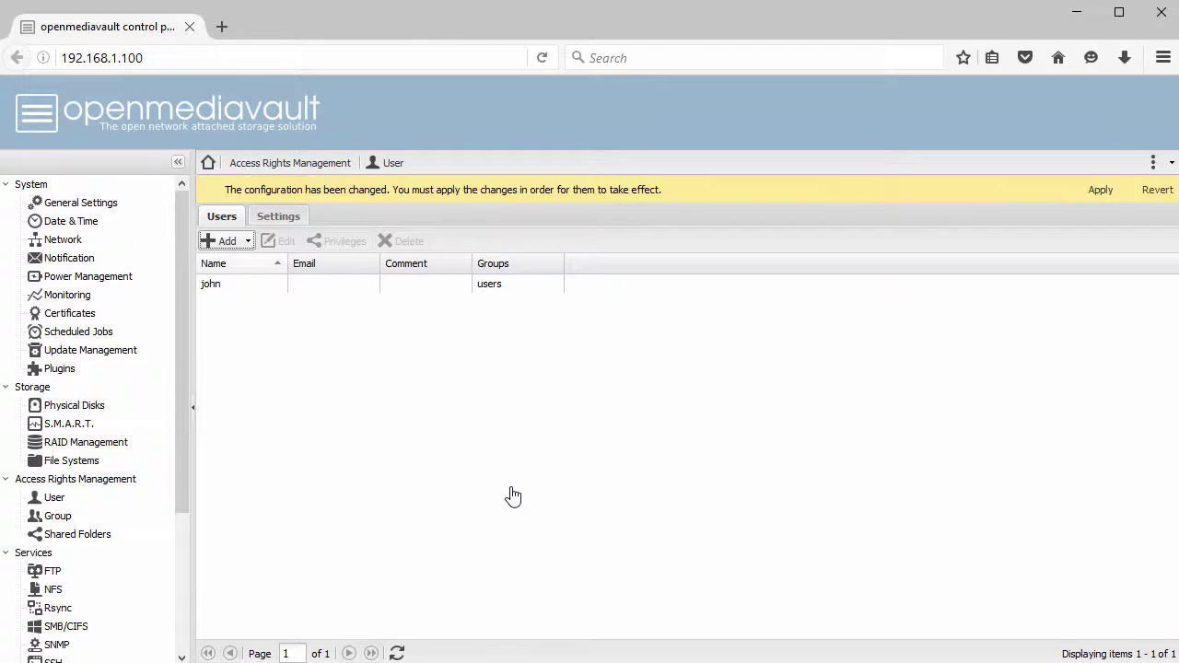
pyautogui.click(1096, 191)
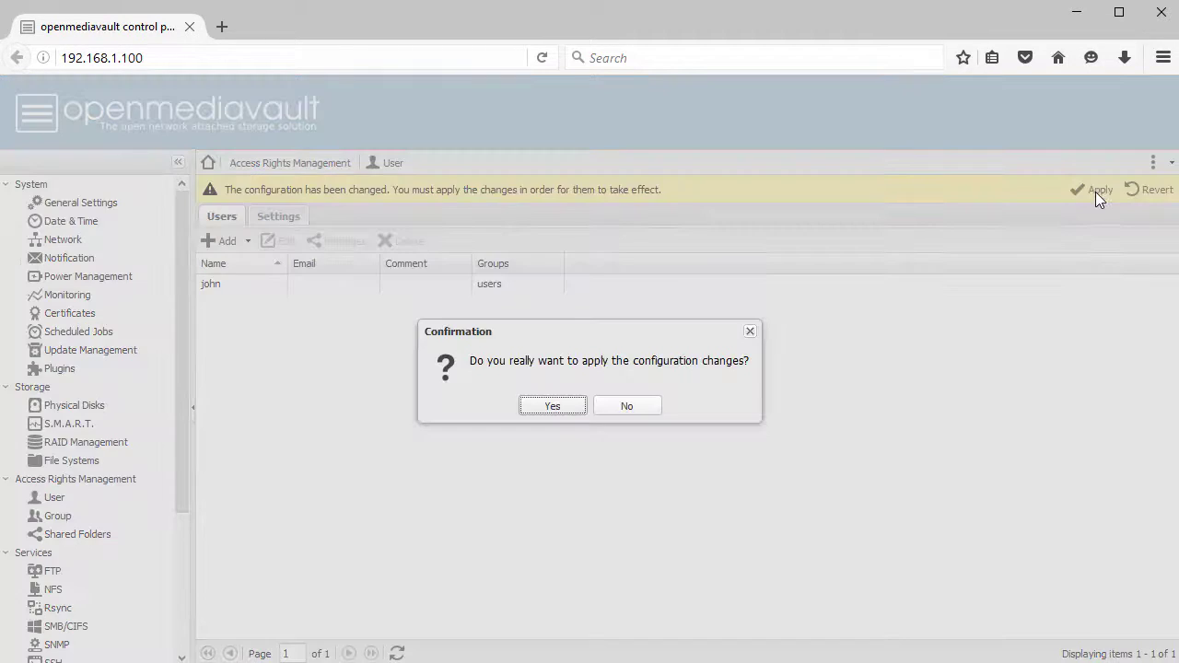
pyautogui.click(556, 409)
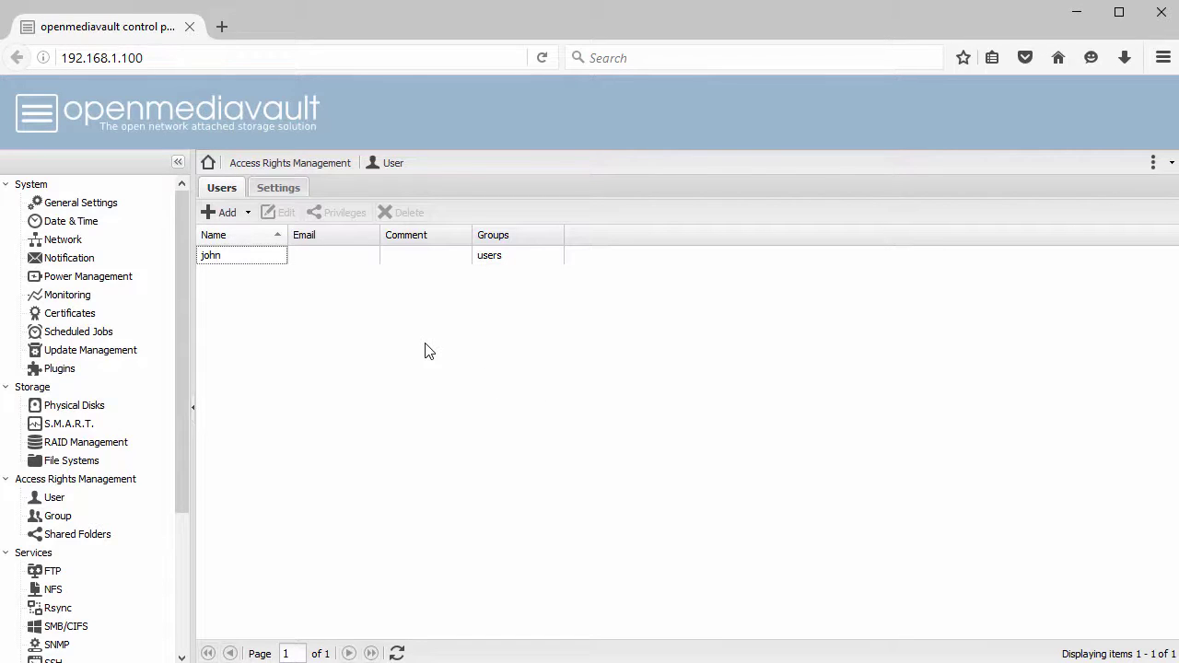
# - Create shared folder Cifs_Share01 on FS01 with users read/write, others read-only permissions
pyautogui.click(81, 536)
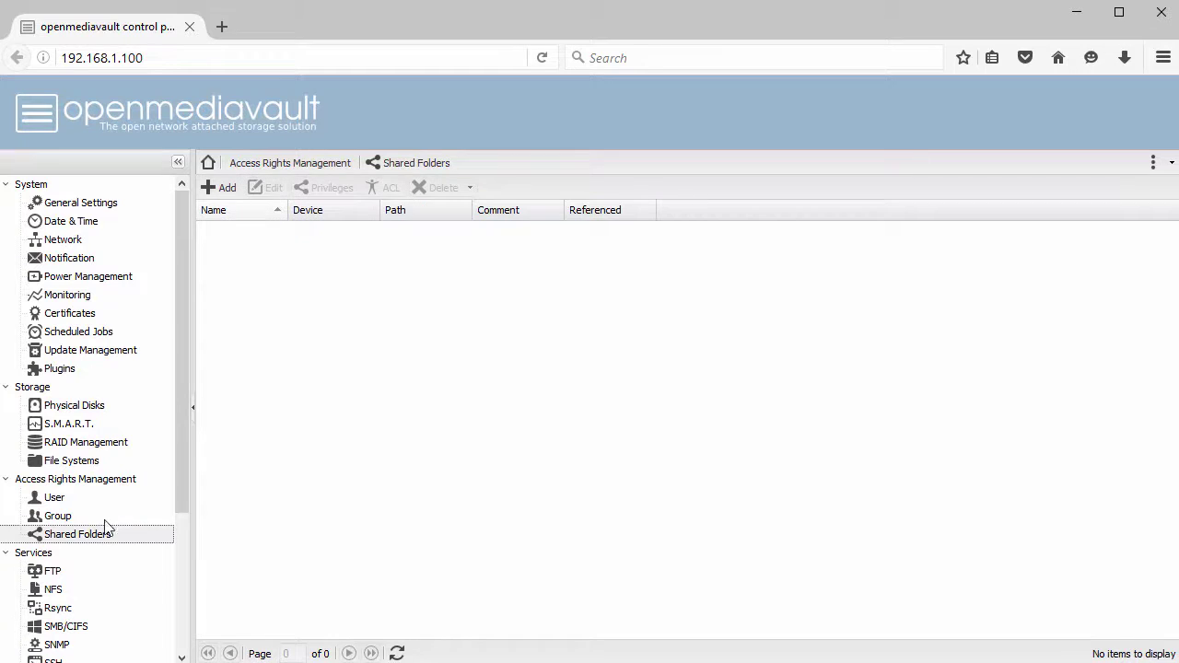
pyautogui.click(224, 188)
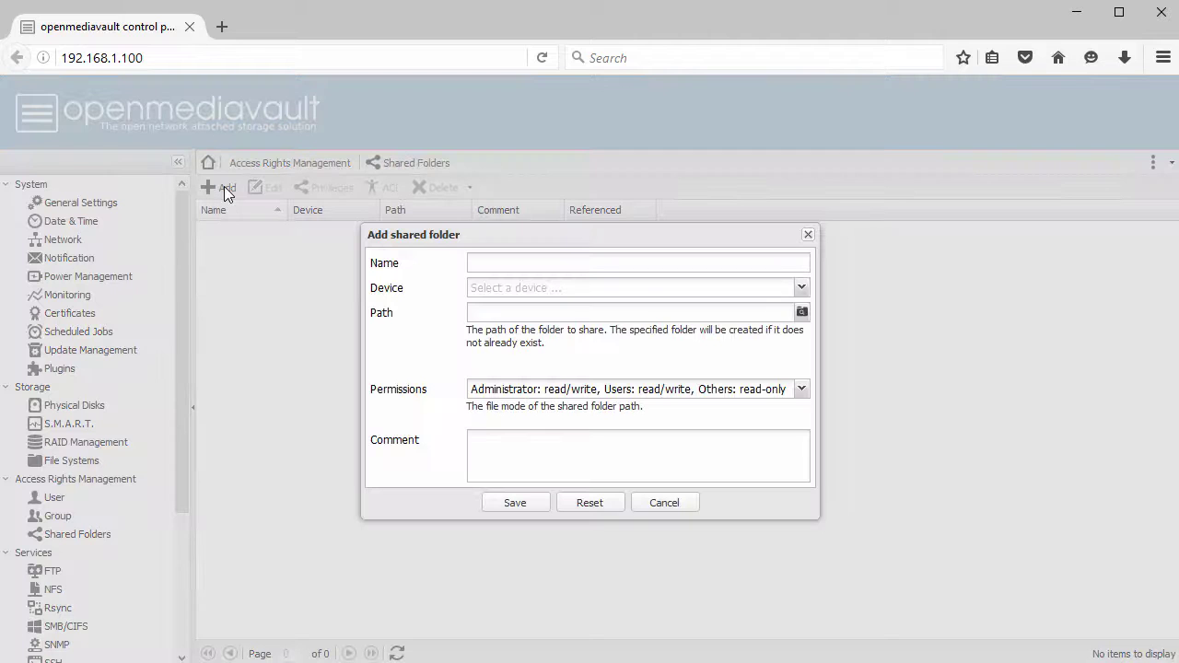
pyautogui.click(532, 262)
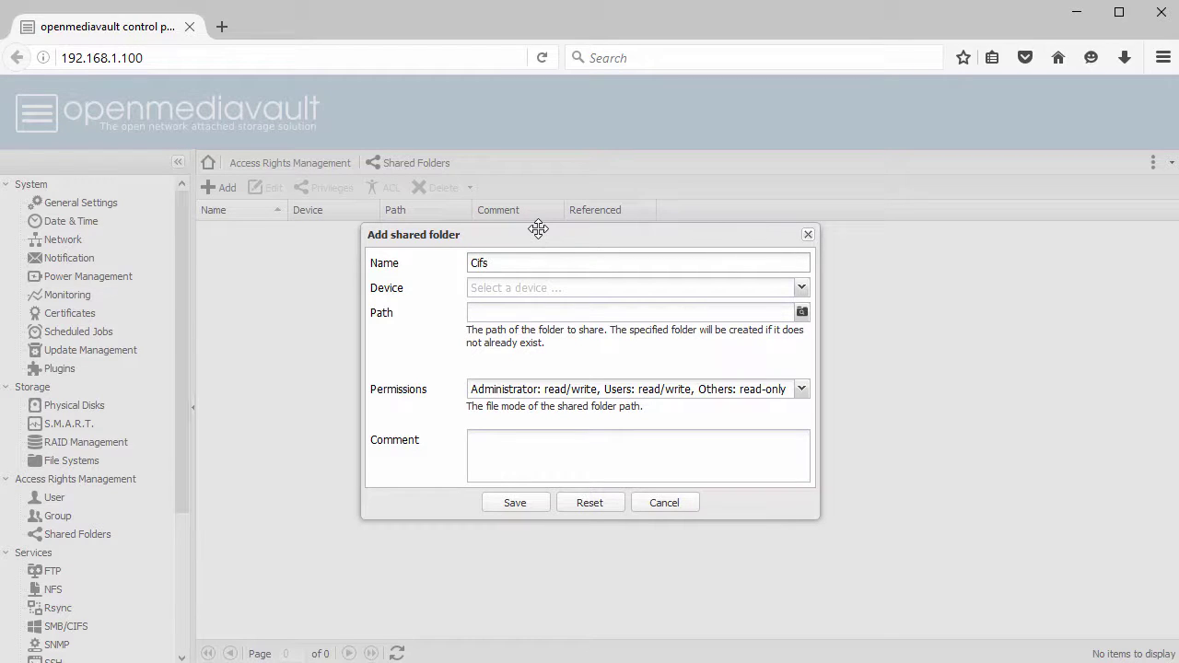
pyautogui.write('Cifs_Share01')
pyautogui.click(567, 287)
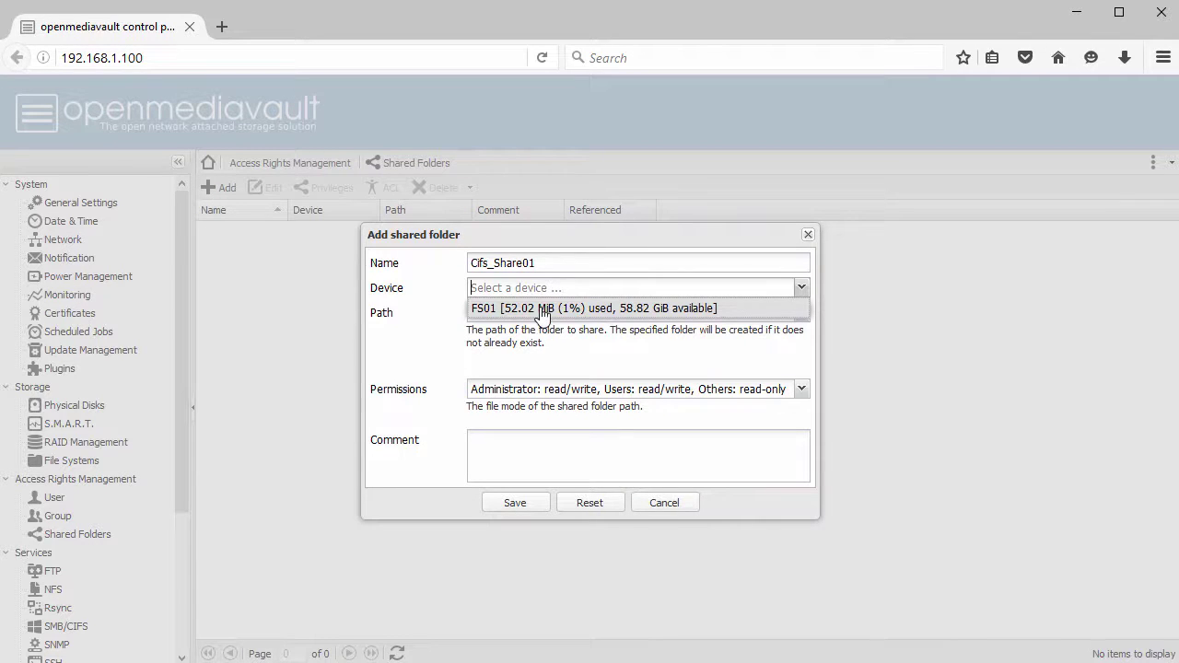
pyautogui.click(543, 310)
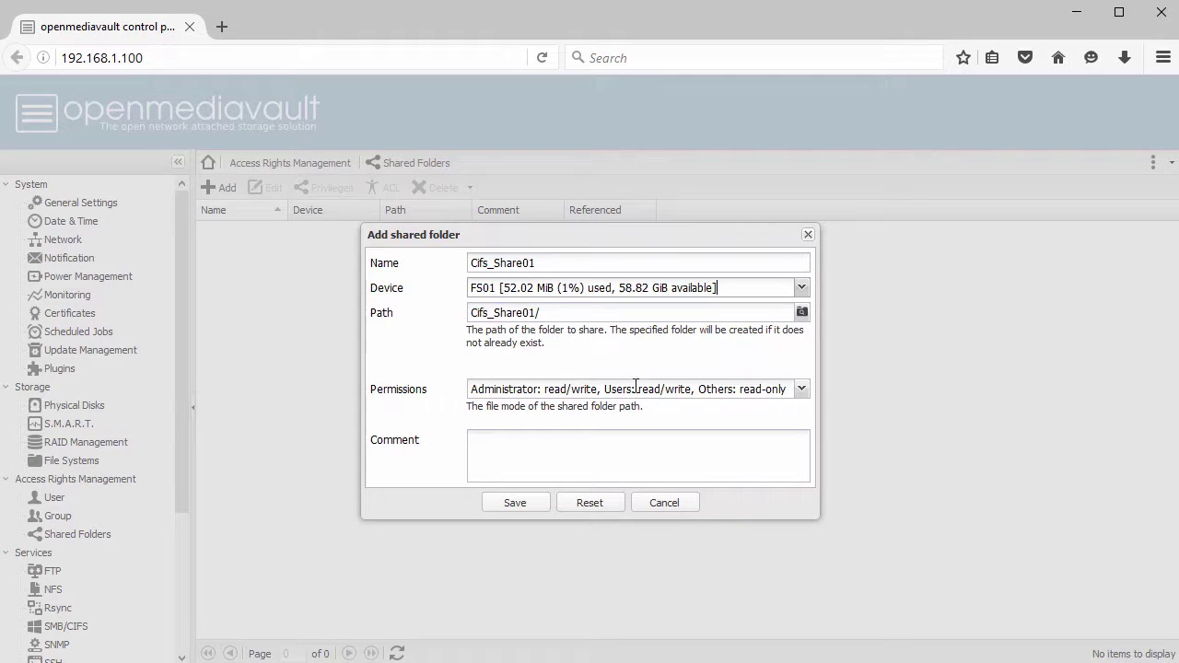
pyautogui.click(802, 391)
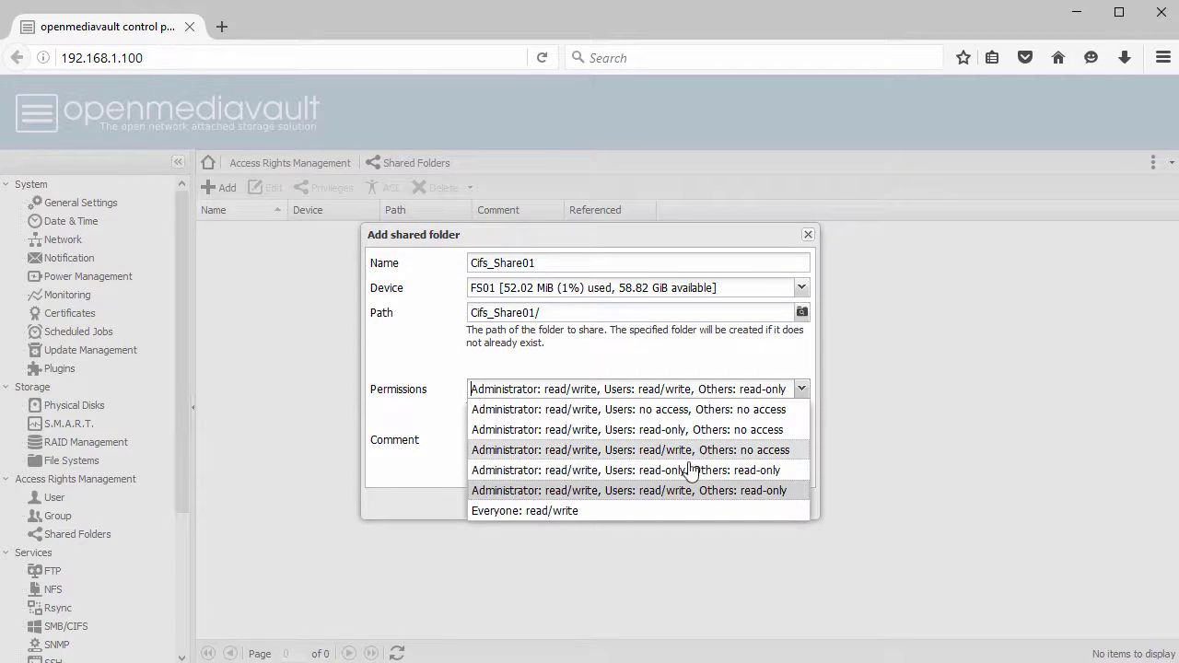
pyautogui.click(674, 491)
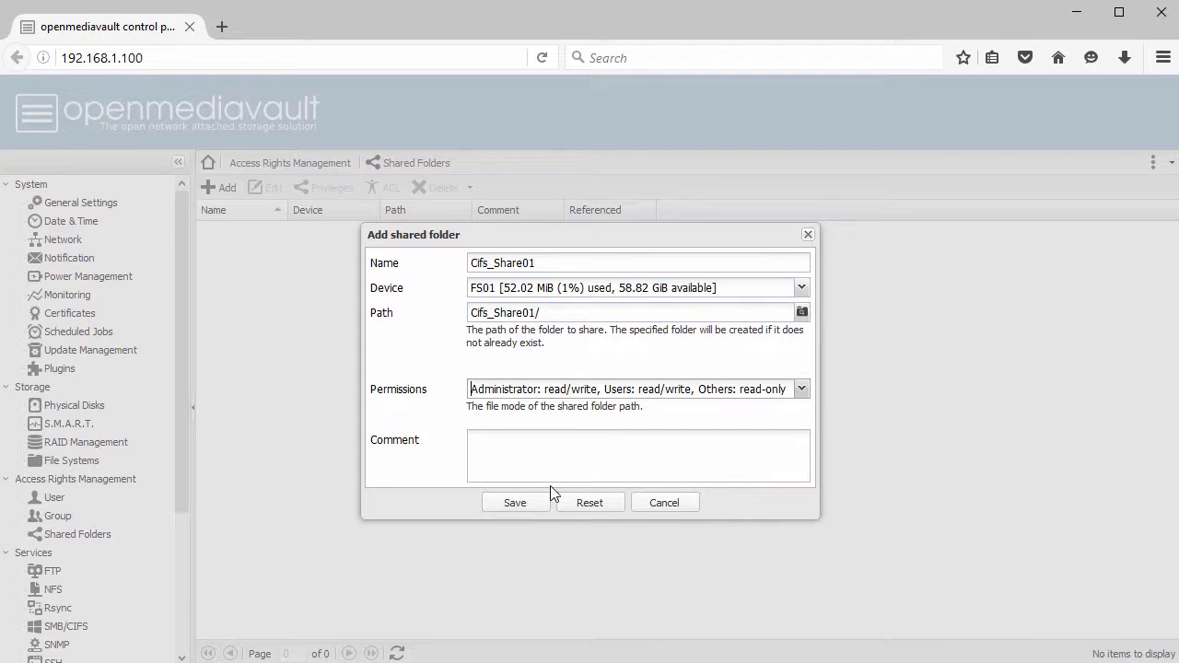
pyautogui.click(518, 503)
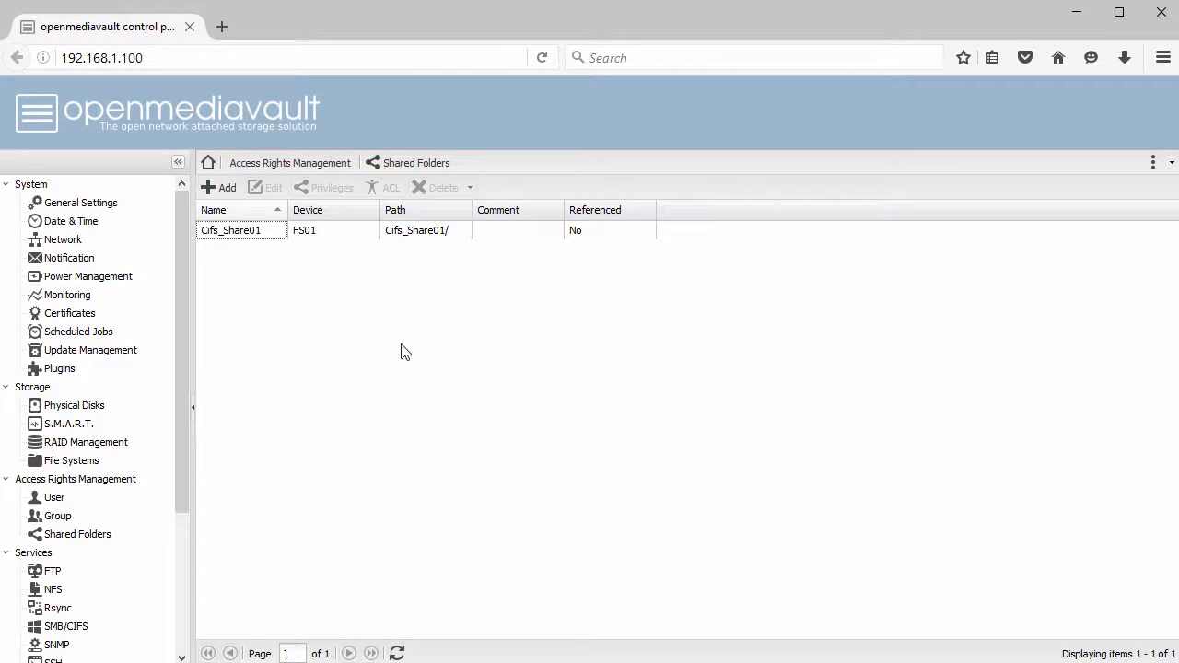
# - Add a second shared folder, NFS_Share01, on FS01 with the default read/write permissions
pyautogui.click(225, 191)
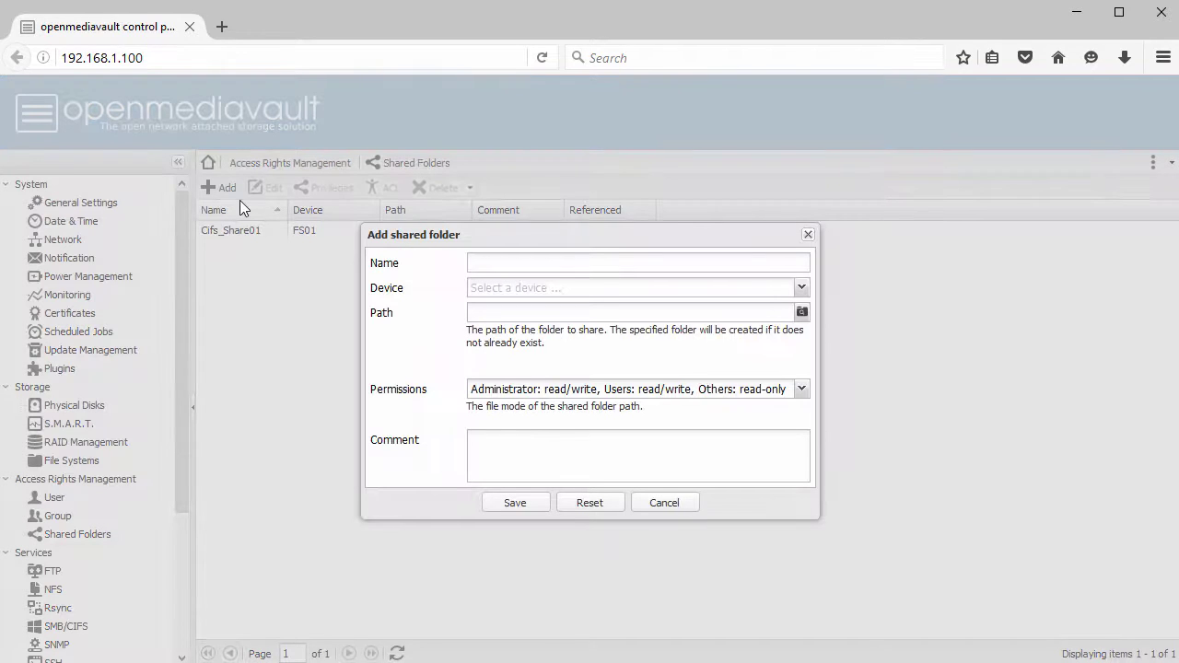
pyautogui.click(559, 264)
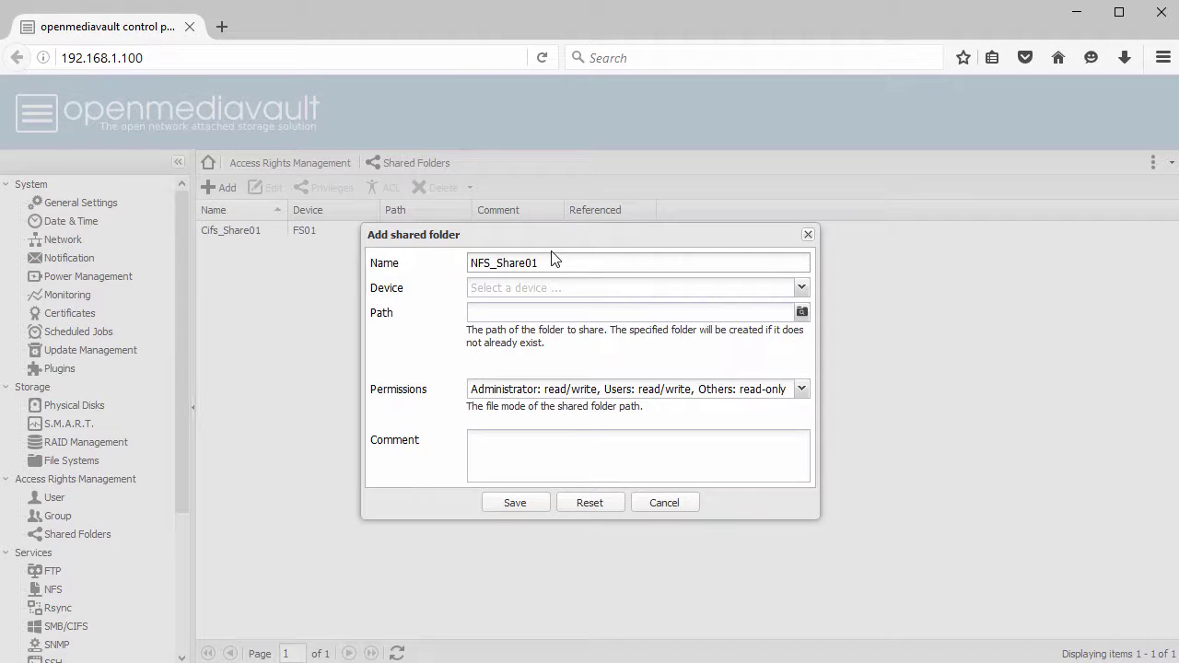
pyautogui.click(551, 287)
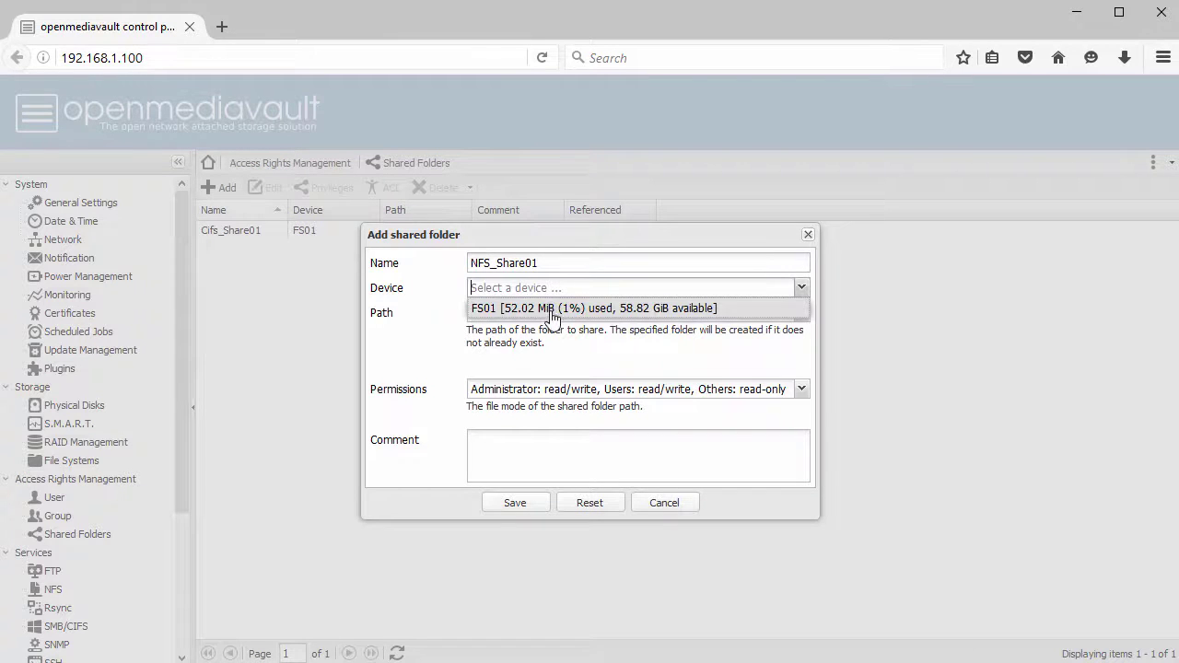
pyautogui.click(551, 309)
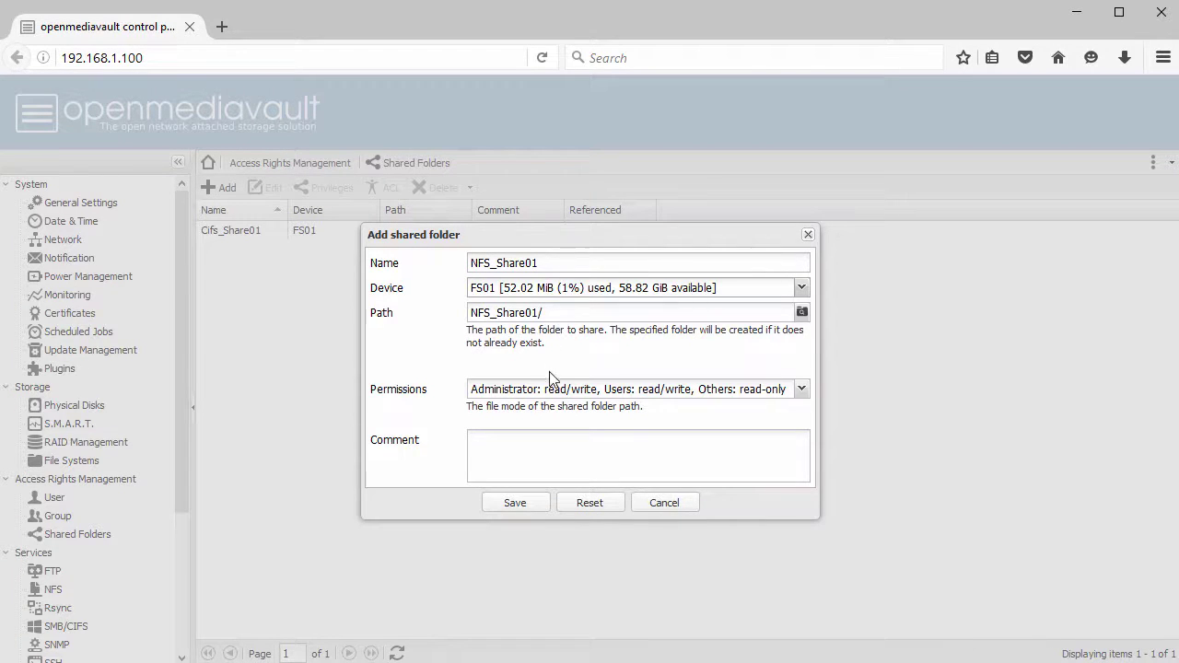
pyautogui.click(801, 390)
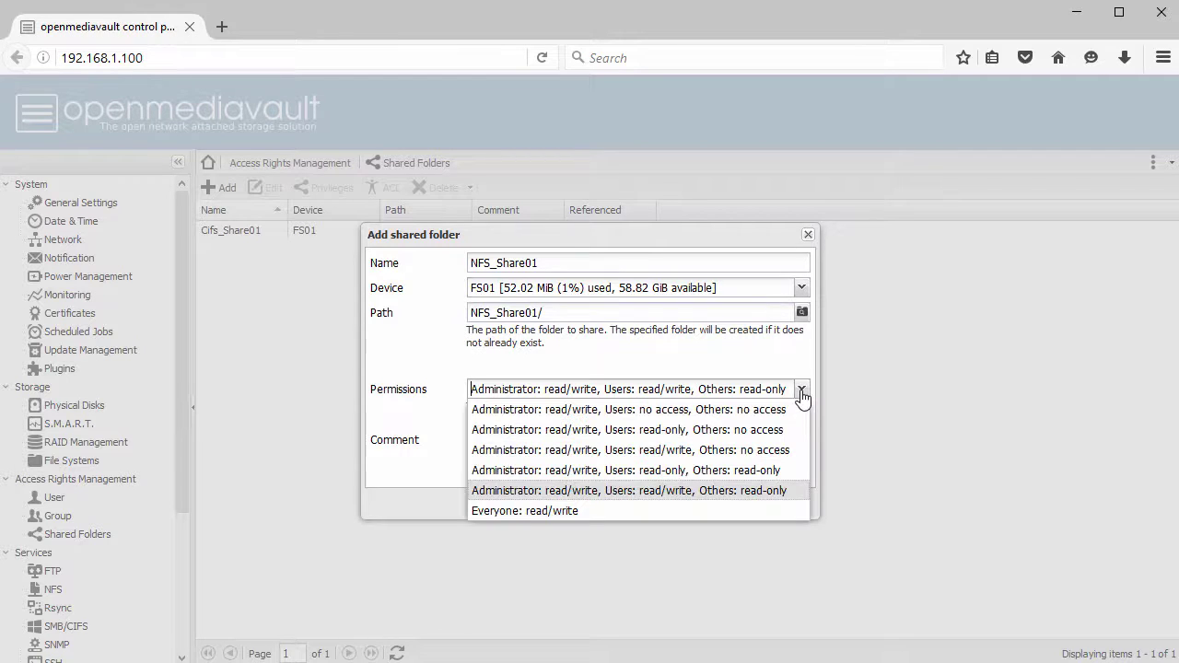
pyautogui.click(682, 502)
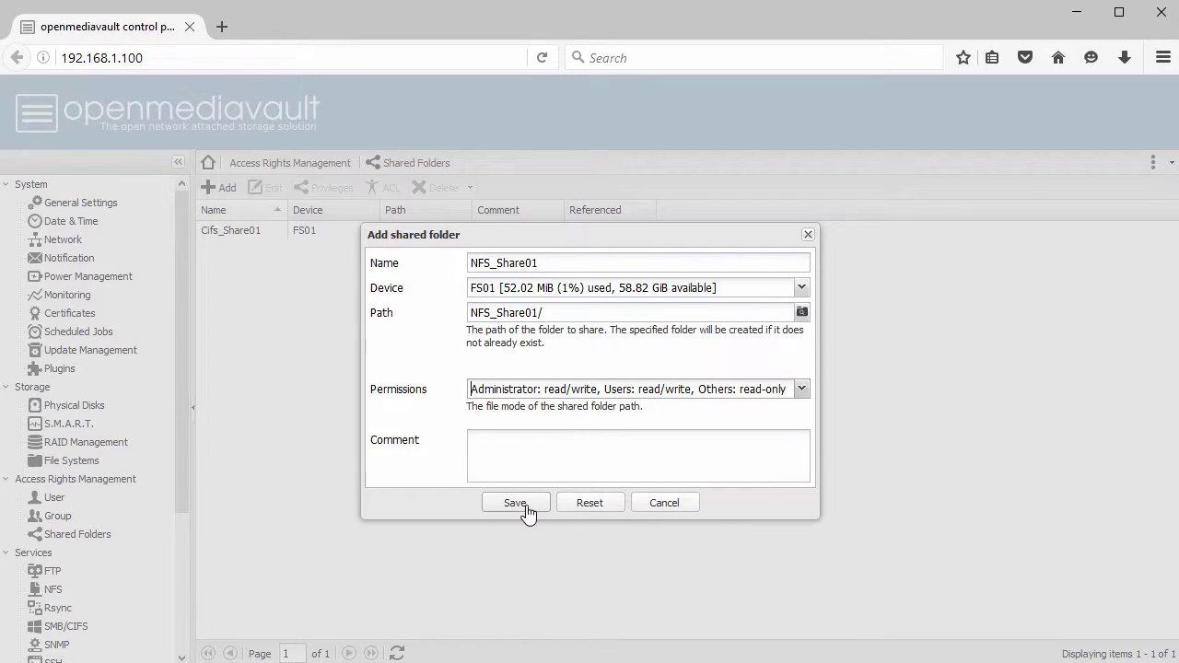
pyautogui.click(515, 503)
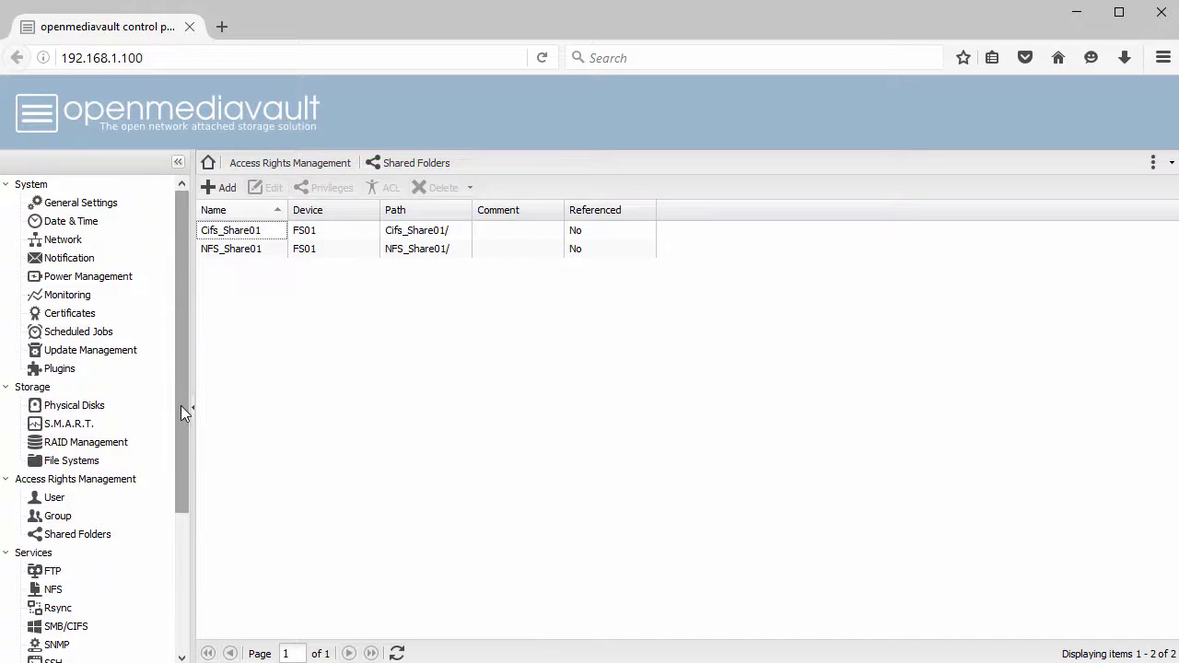
# - Enable the NFS service, save it, and apply the configuration change
pyautogui.moveTo(182, 407); pyautogui.dragTo(179, 487)
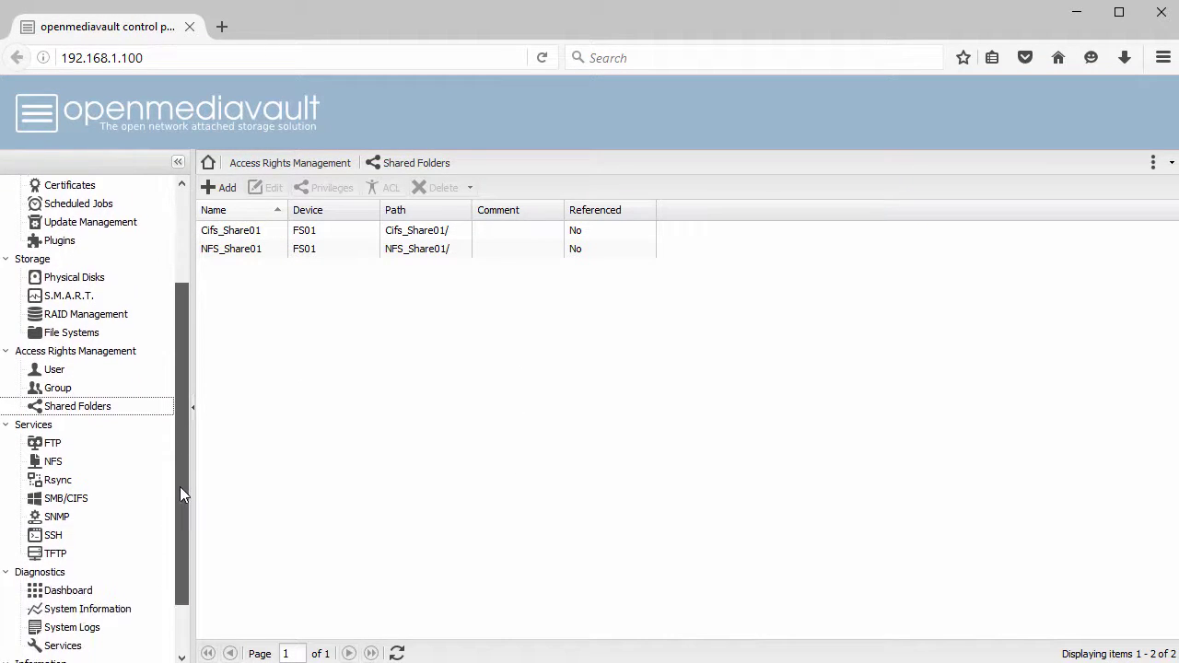
pyautogui.click(54, 460)
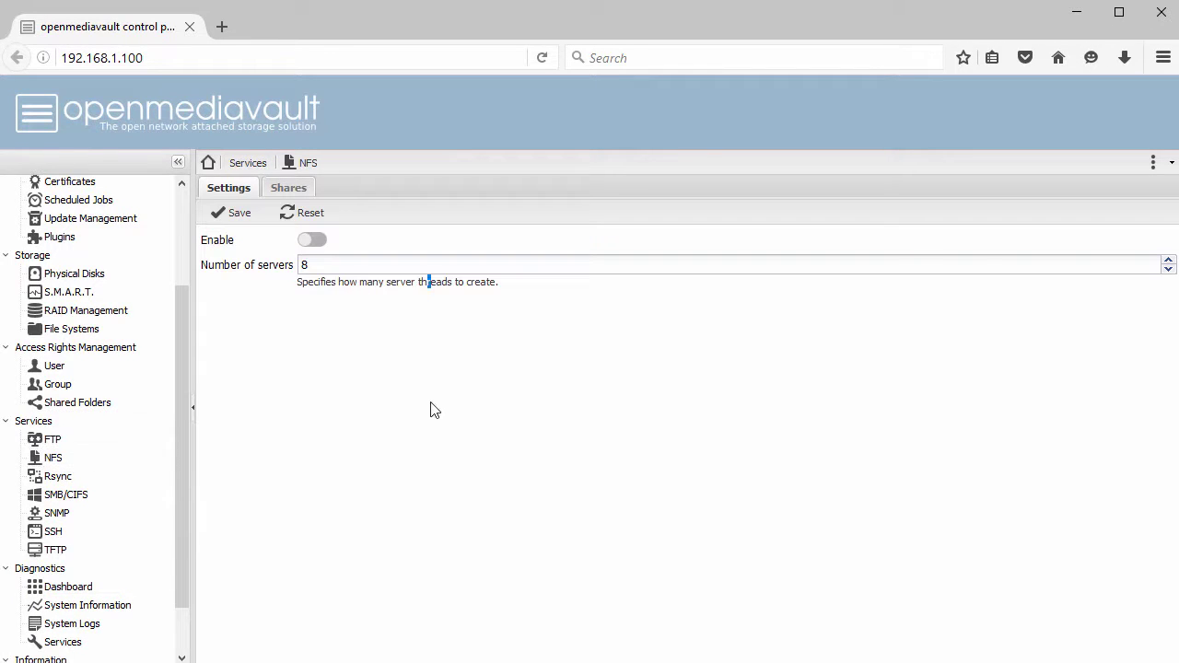
pyautogui.click(319, 238)
pyautogui.click(242, 217)
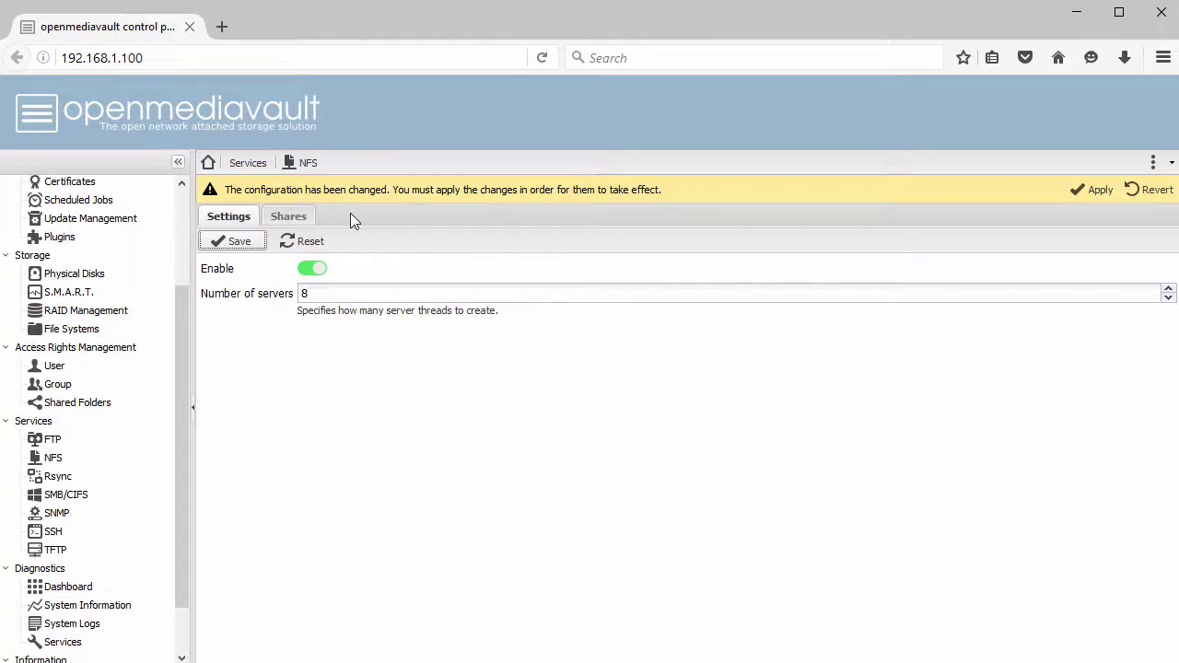
pyautogui.click(1099, 190)
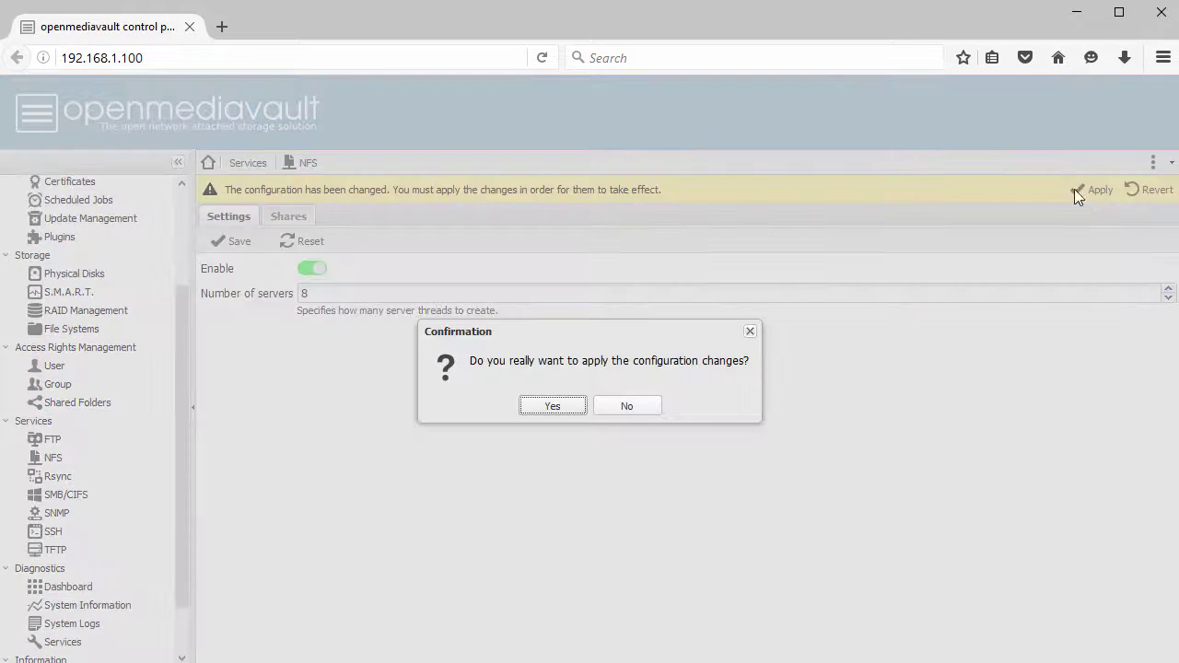
pyautogui.click(551, 406)
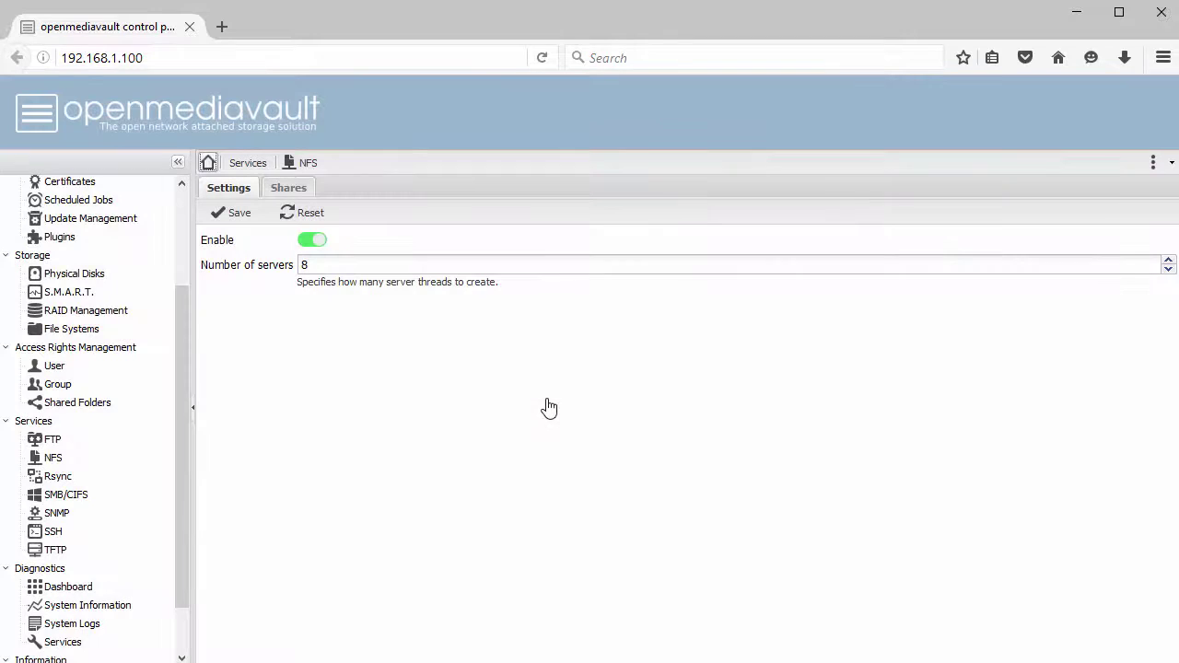
# - Export NFS_Share01 read/write to clients on 192.168.1.0/24 and apply the change
pyautogui.click(289, 189)
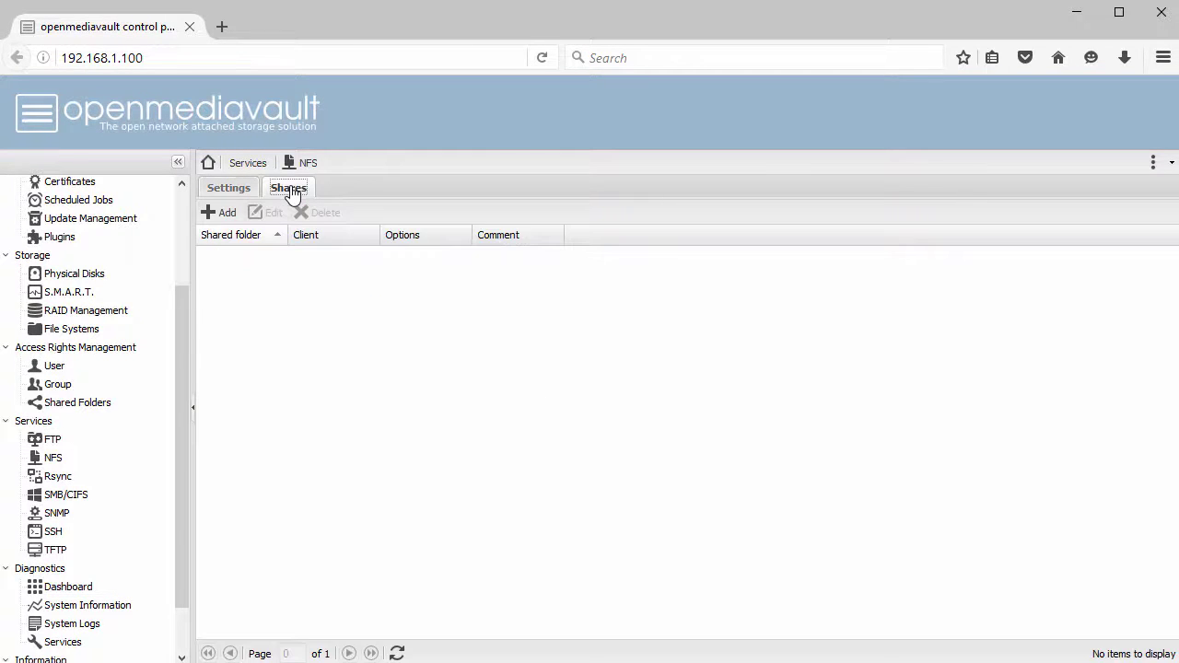
pyautogui.click(218, 214)
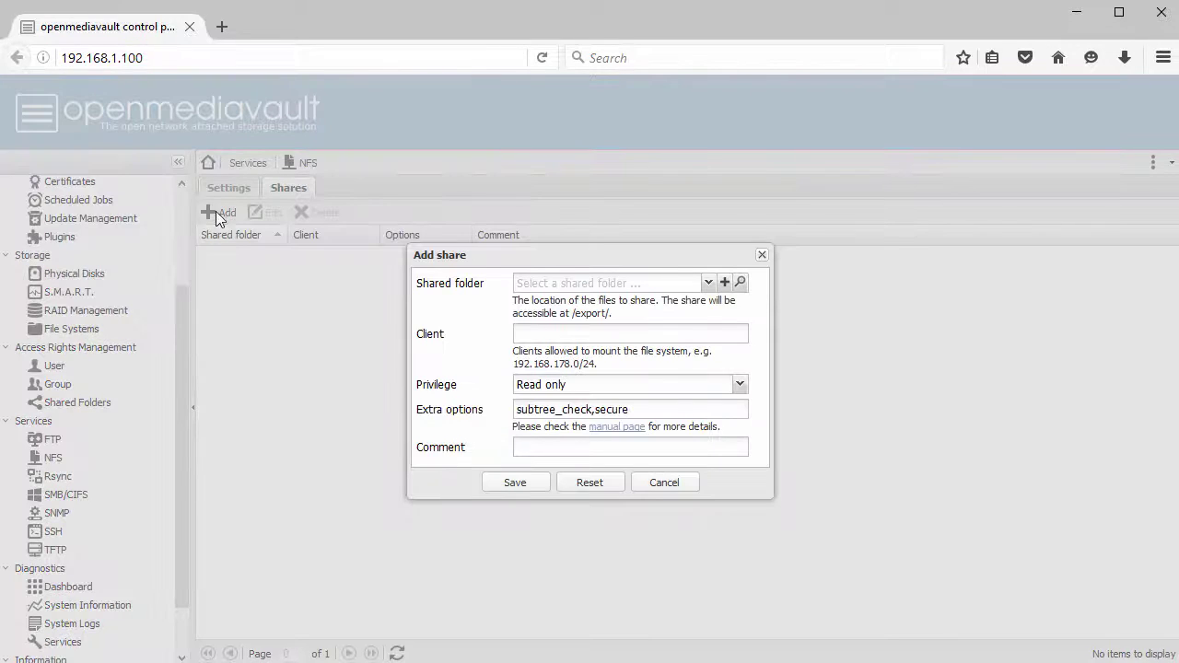
pyautogui.click(714, 289)
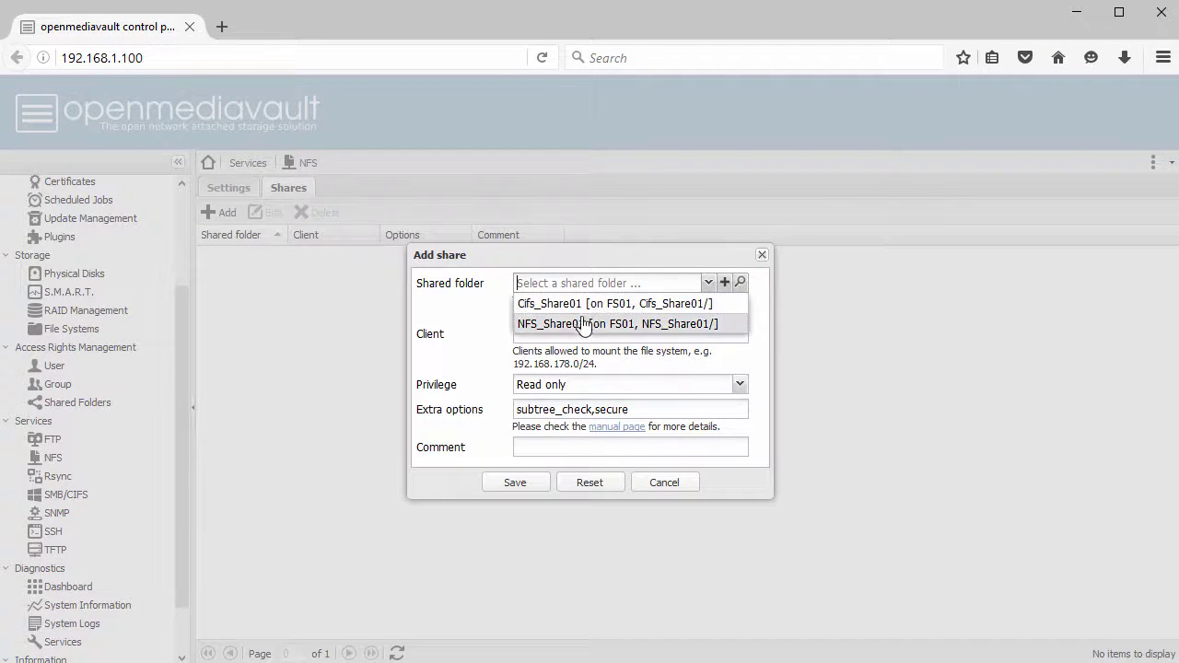
pyautogui.click(575, 324)
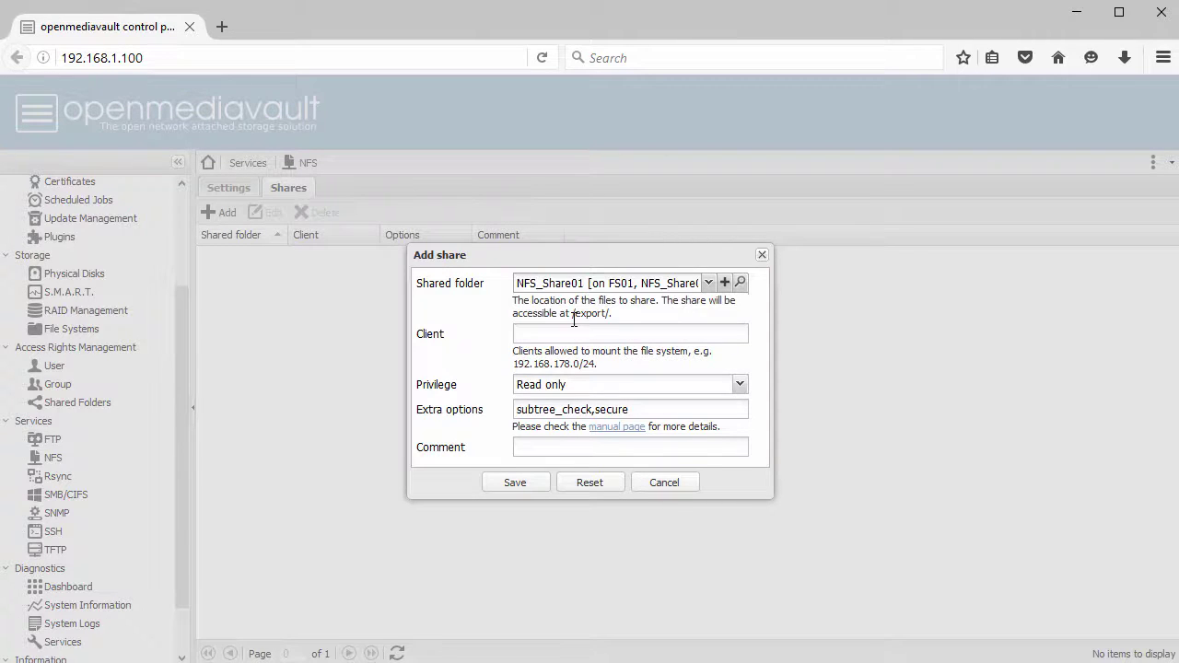
pyautogui.click(582, 333)
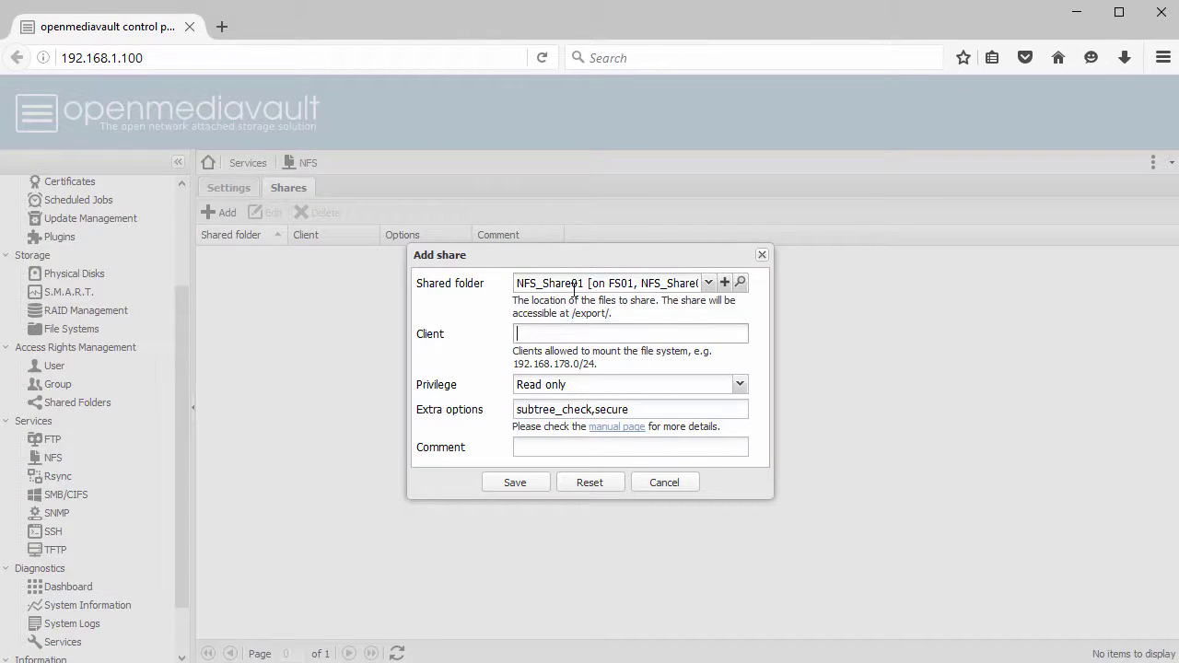
pyautogui.write('192.168.1.0/24')
pyautogui.click(740, 384)
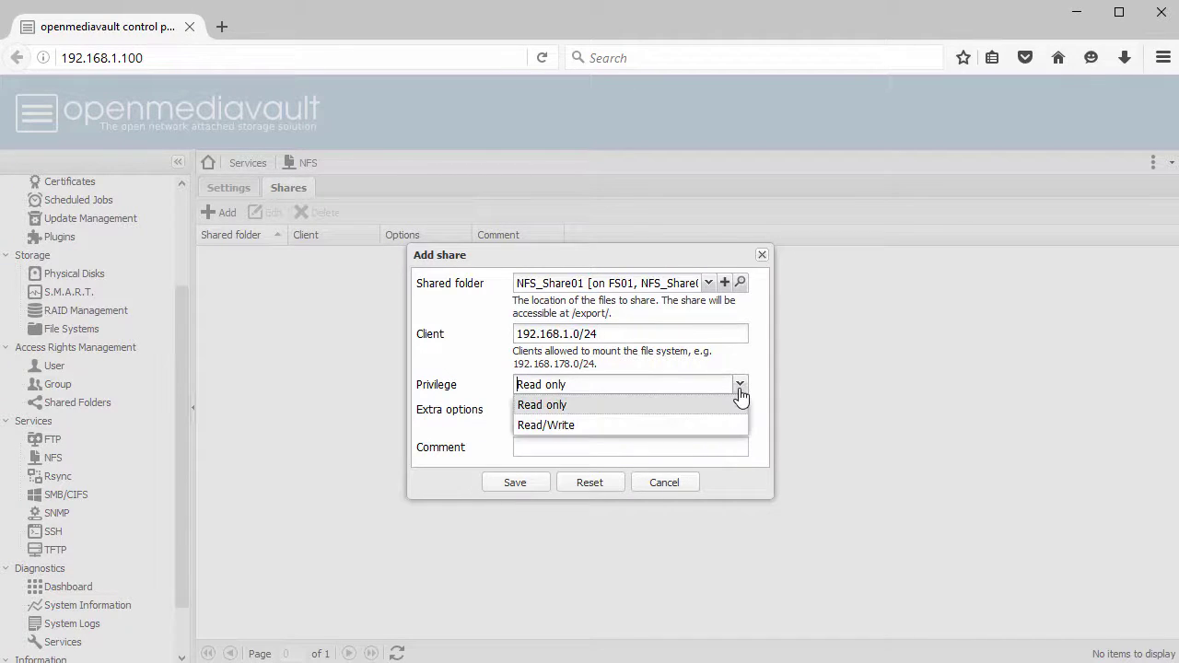
pyautogui.click(588, 427)
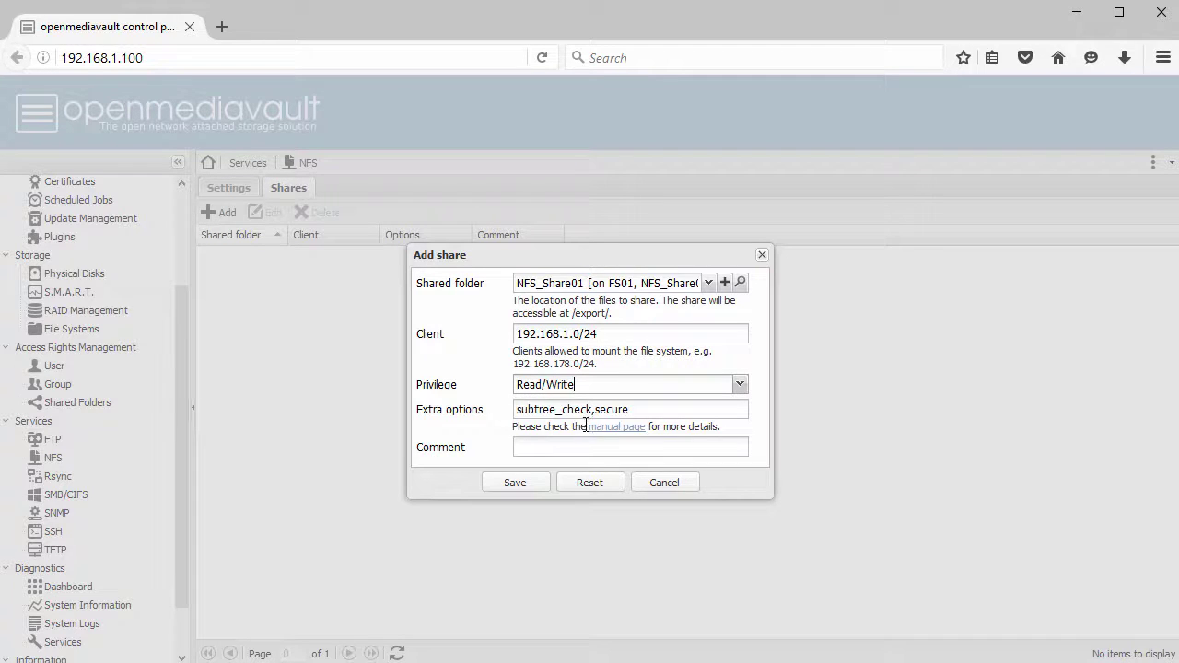
pyautogui.click(518, 485)
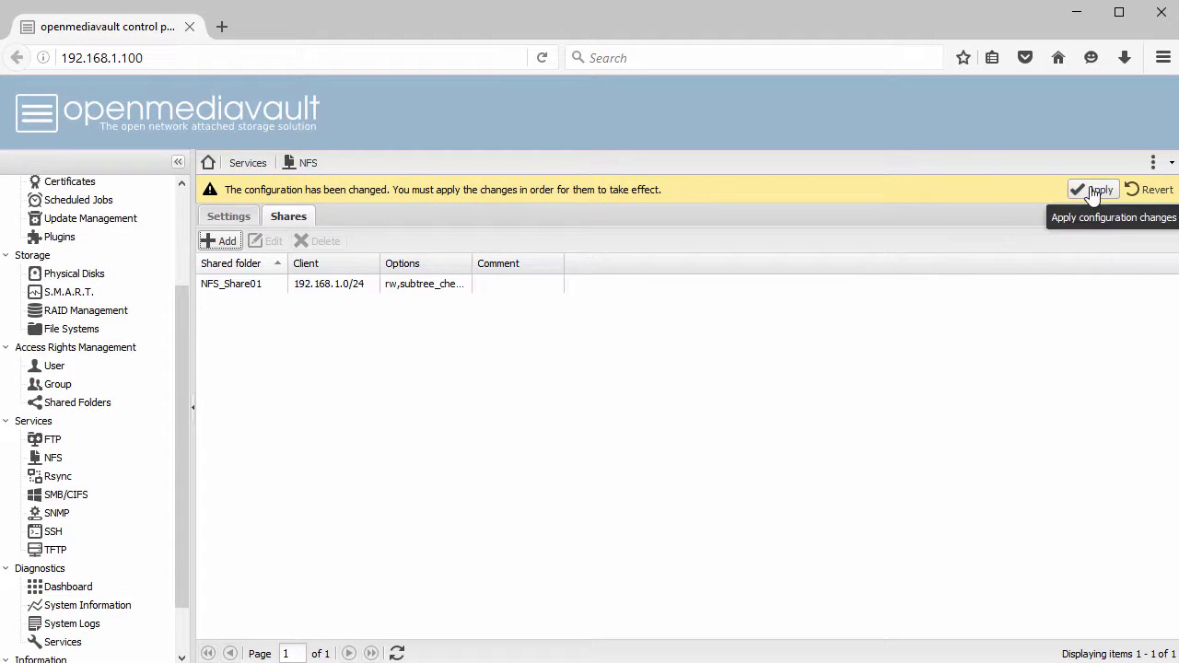
pyautogui.click(1092, 191)
pyautogui.click(551, 406)
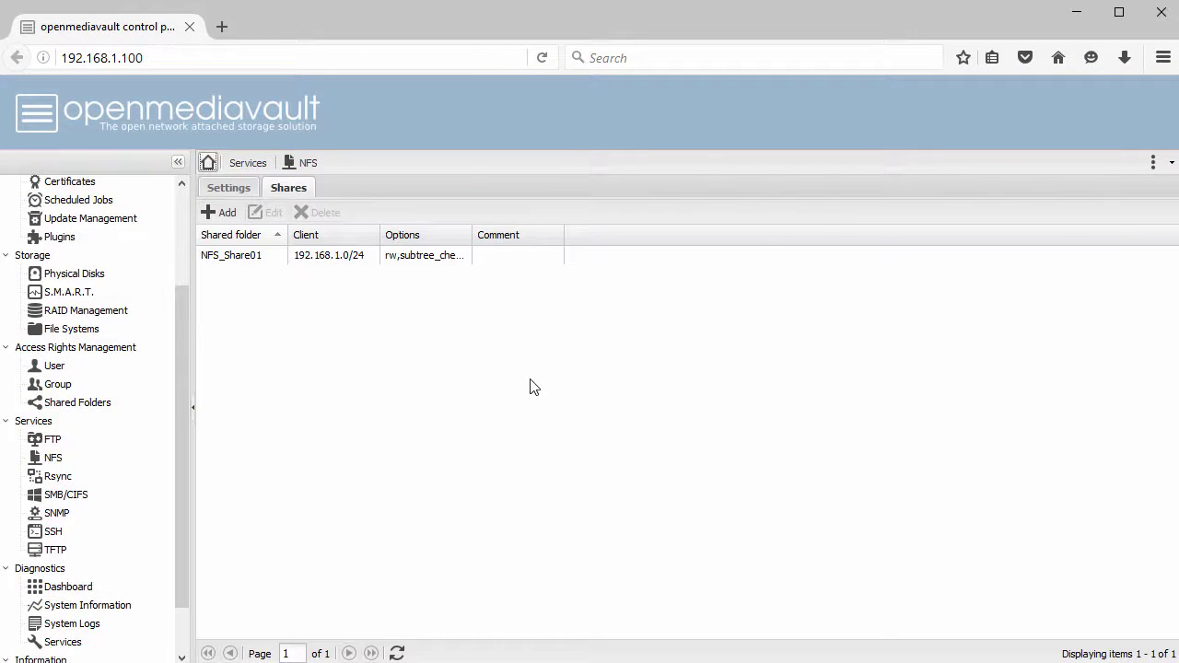
# - Enable SMB/CIFS with workgroup WORKGROUP, save and apply, then show its empty Shares list
pyautogui.click(68, 498)
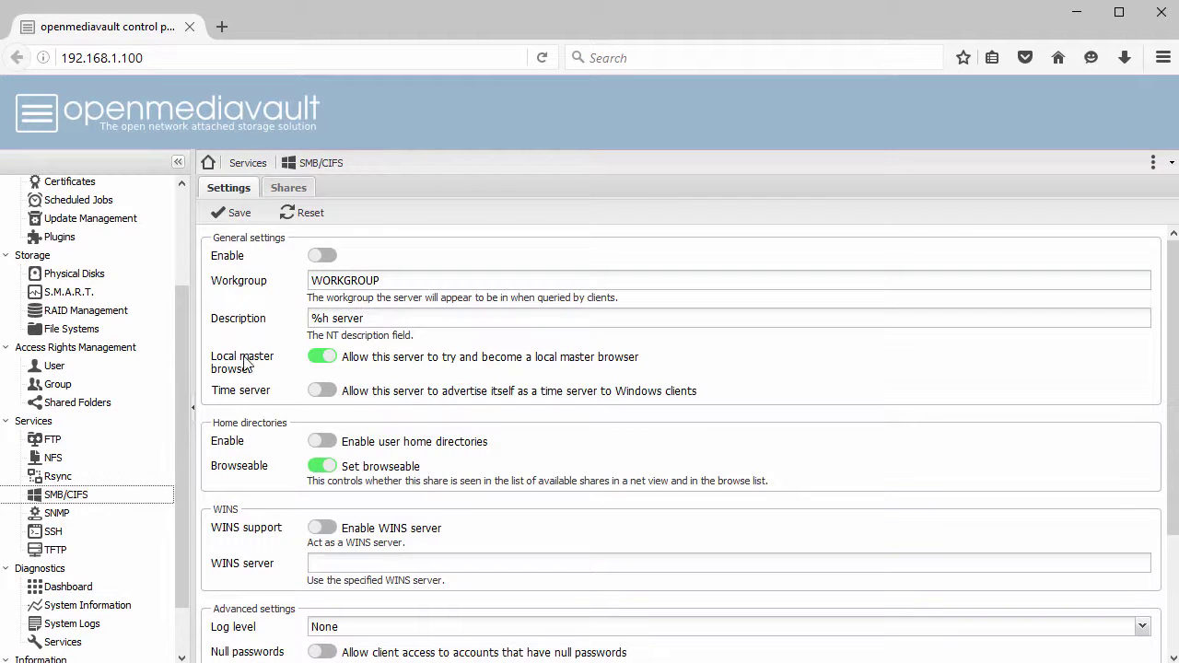
pyautogui.click(326, 255)
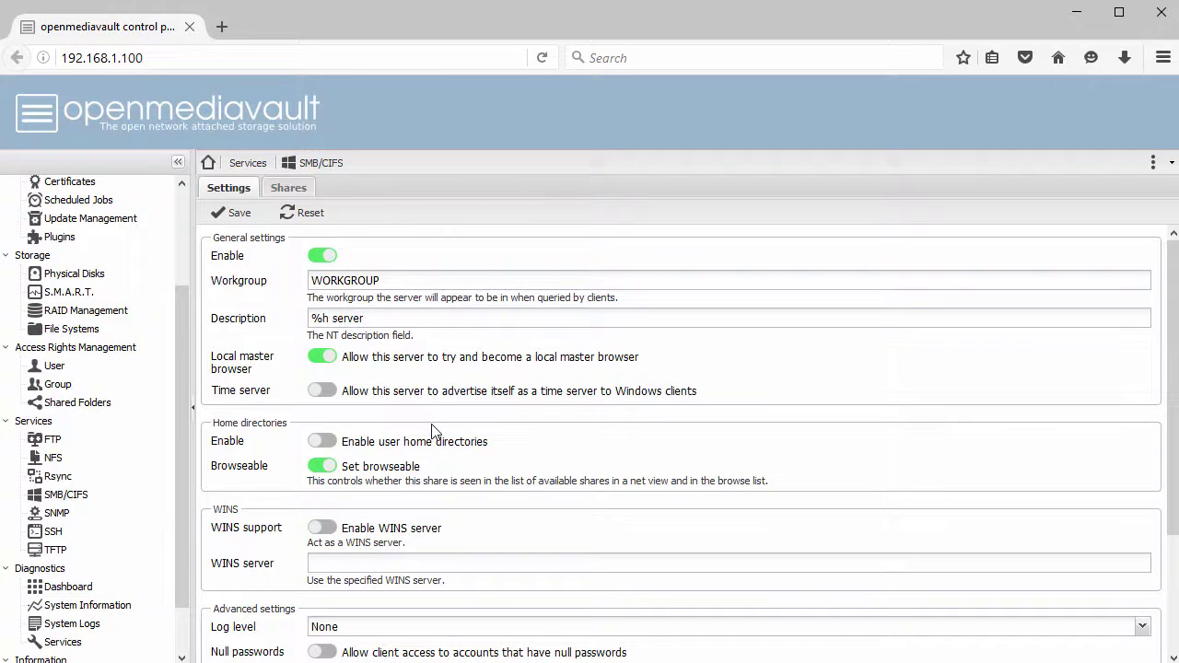
pyautogui.scroll(-3, 433, 438)
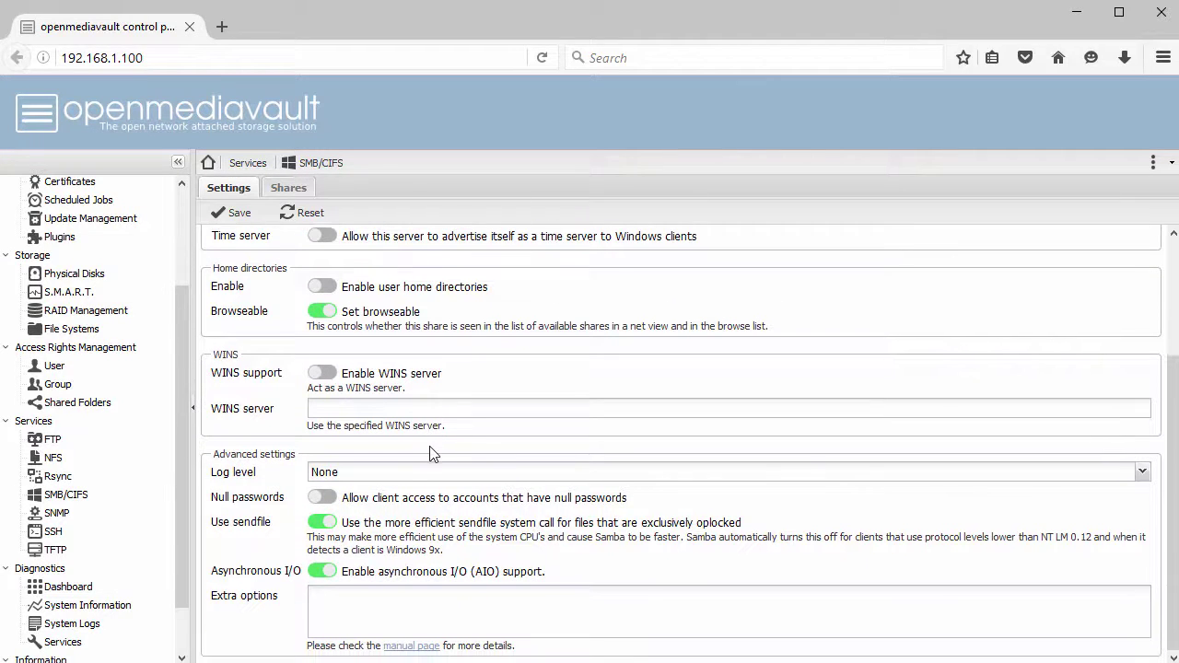
pyautogui.scroll(1, 421, 437)
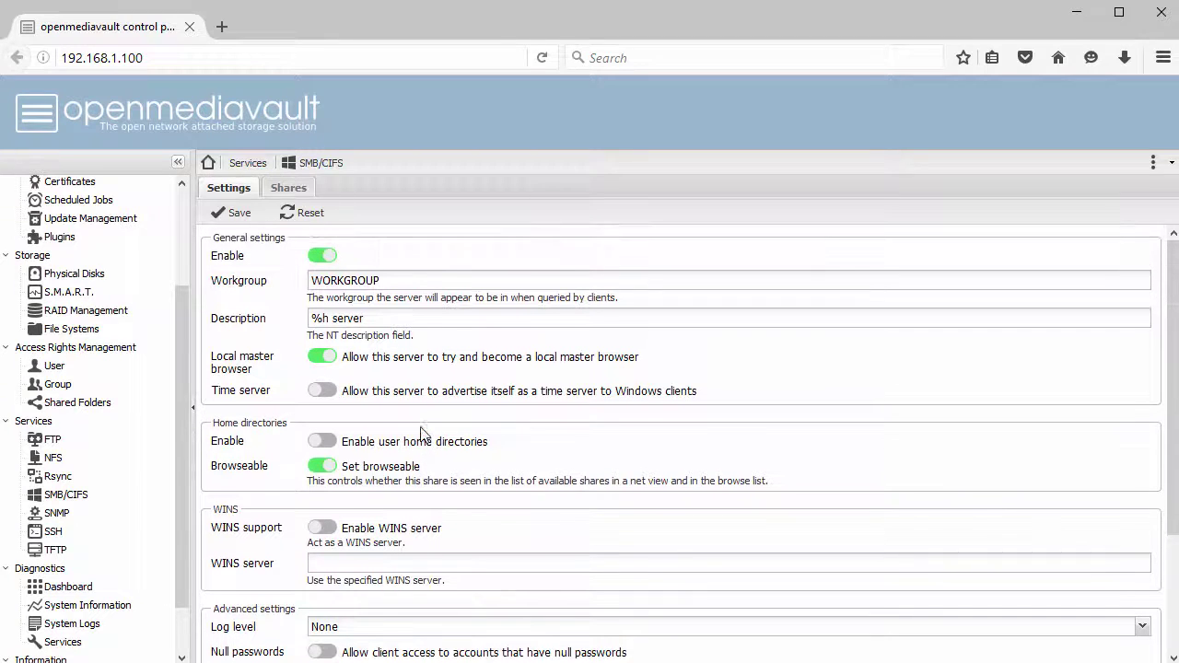
pyautogui.click(232, 219)
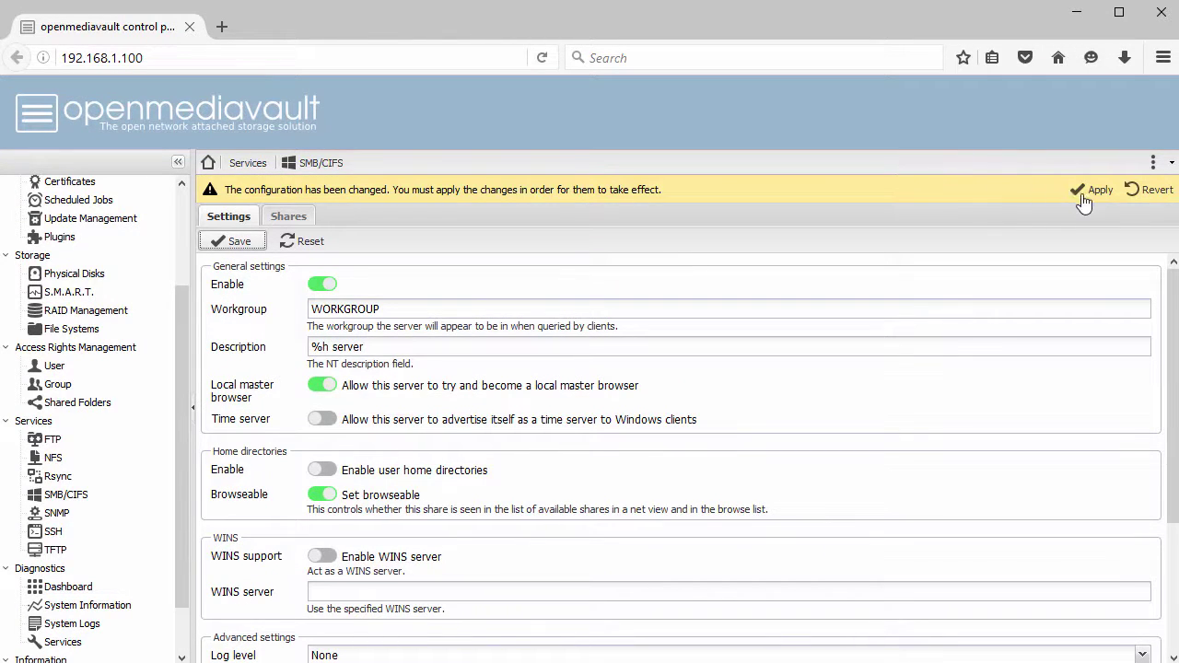
pyautogui.click(1090, 190)
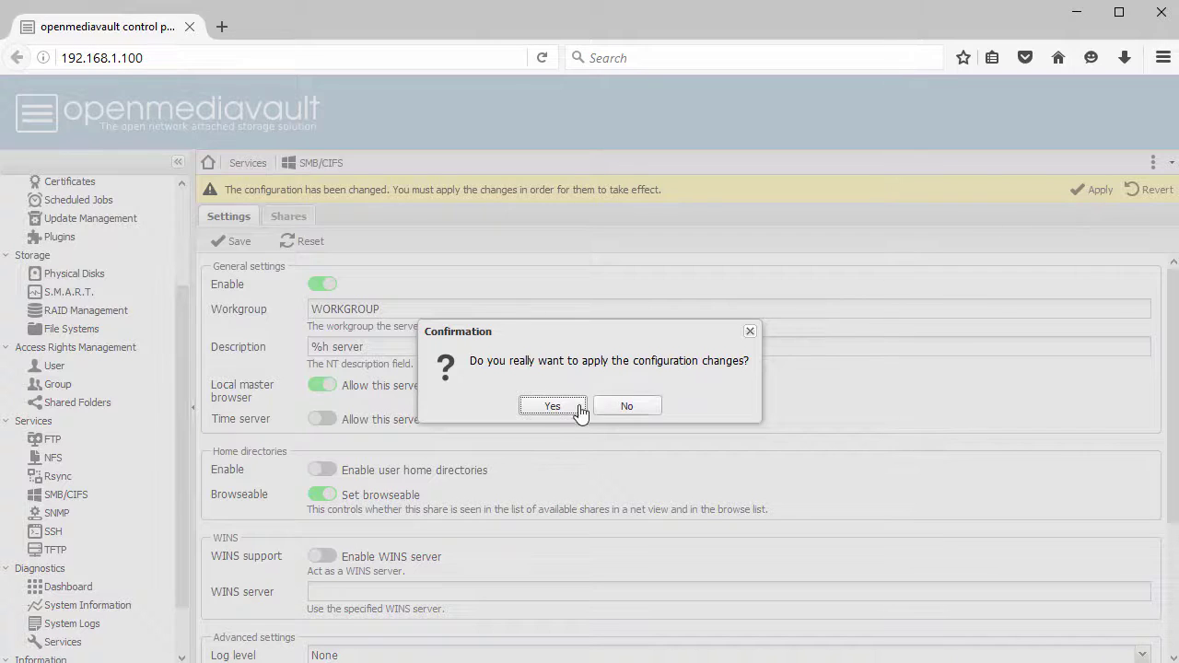
pyautogui.click(550, 411)
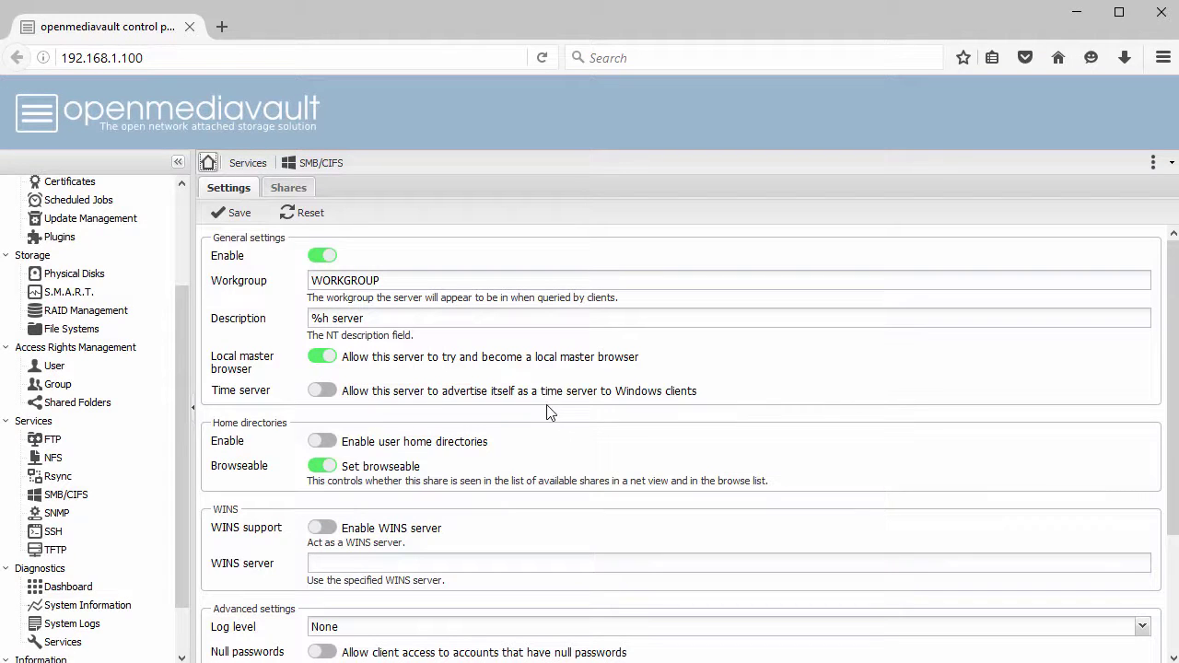
pyautogui.click(296, 191)
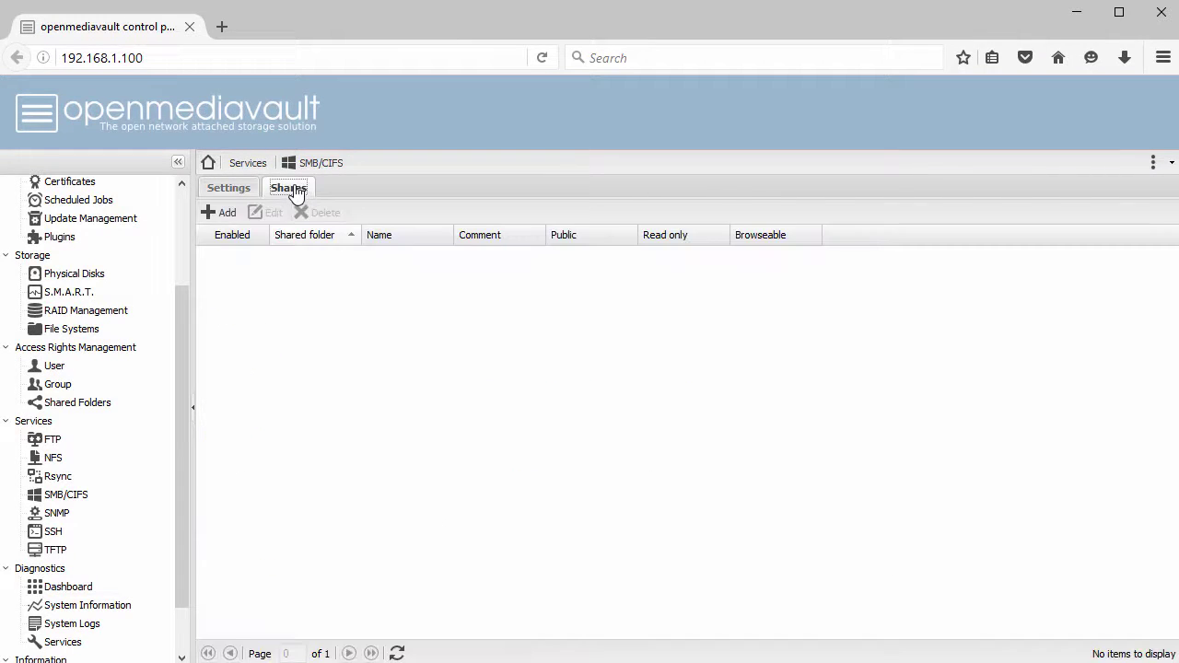
# - Add an SMB share for the Cifs_Share01 folder with default settings and apply the change
pyautogui.click(224, 214)
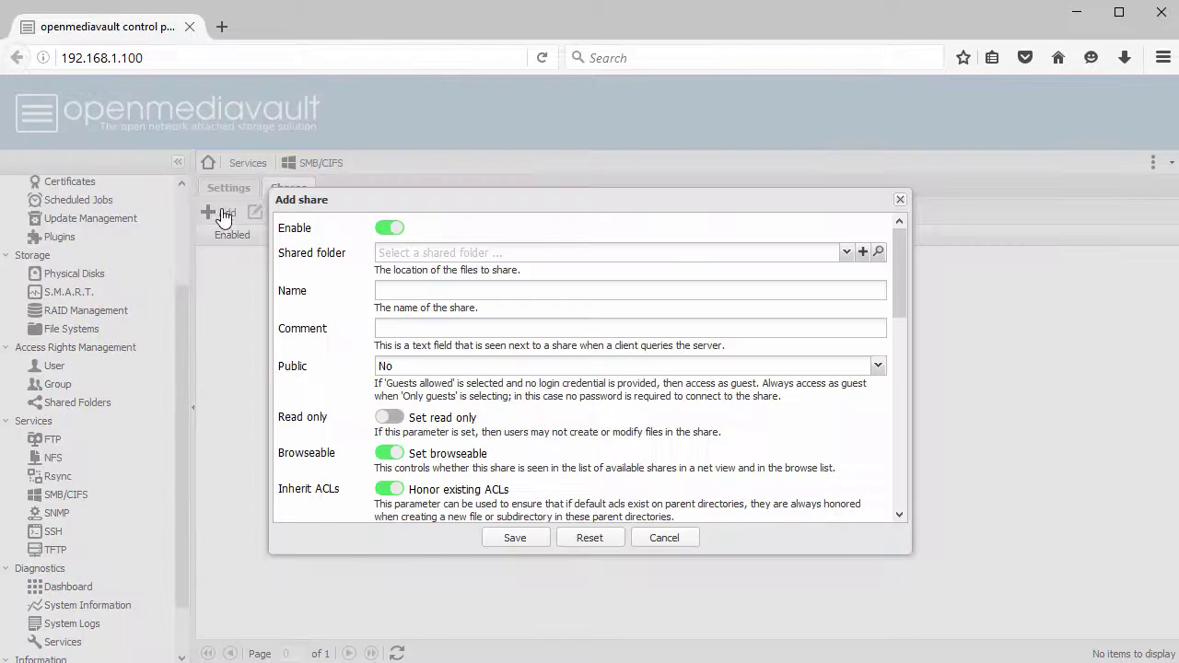
pyautogui.click(569, 252)
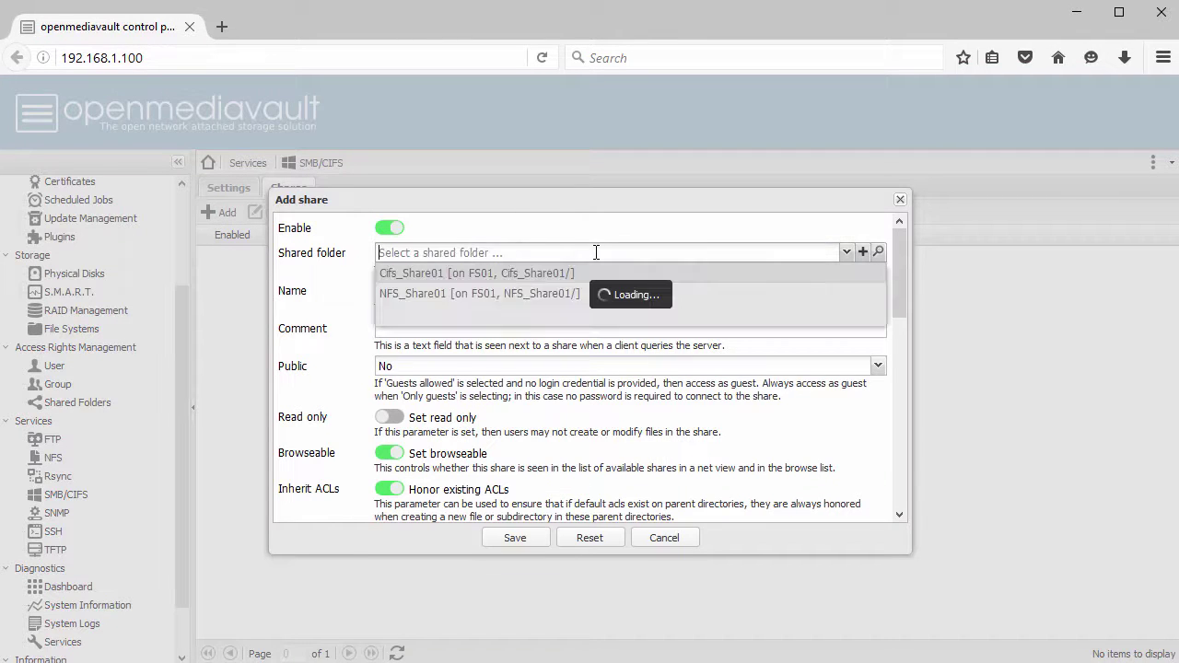
pyautogui.click(485, 274)
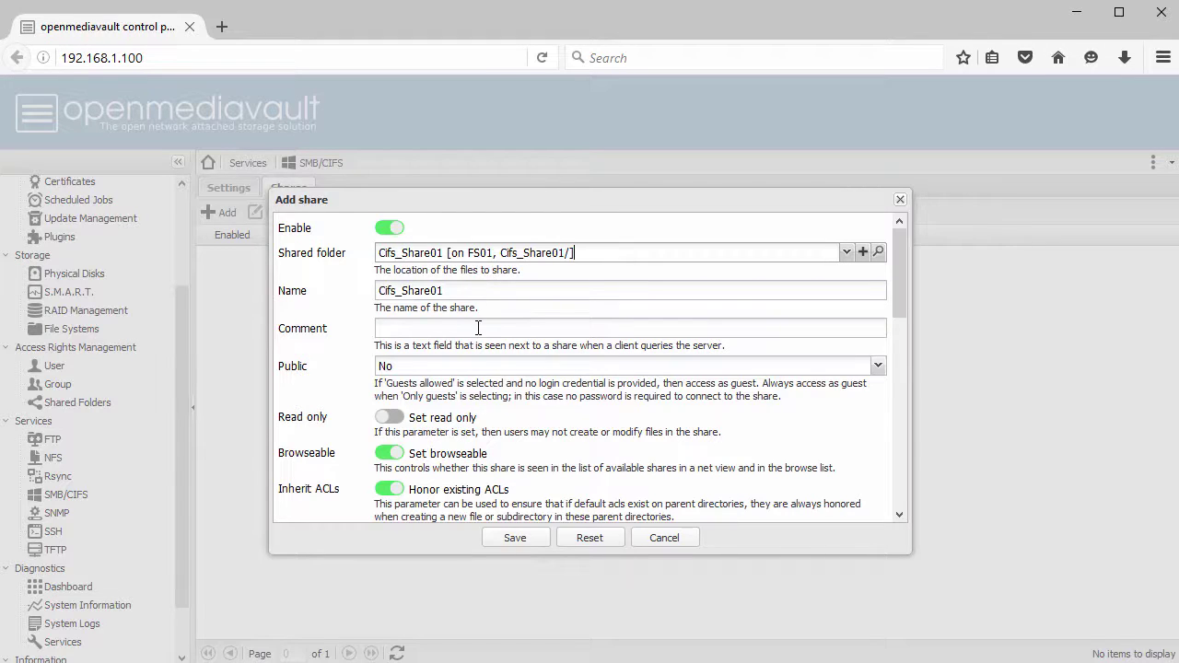
pyautogui.scroll(-3, 485, 429)
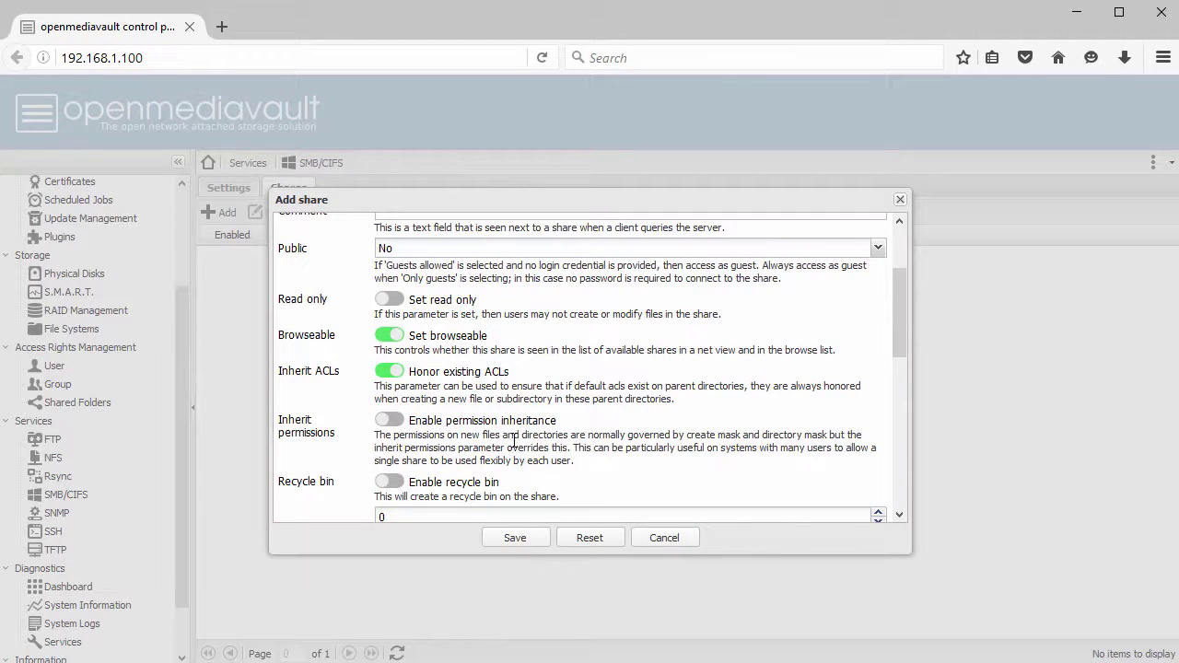
pyautogui.scroll(-3, 512, 441)
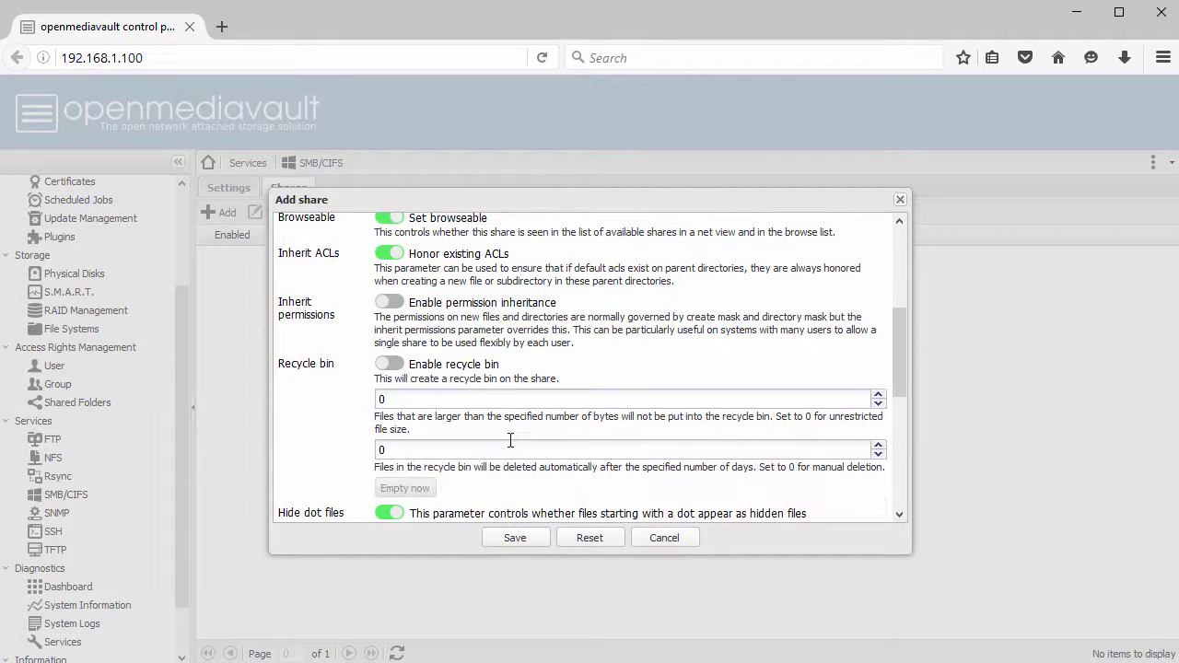
pyautogui.scroll(-9, 505, 450)
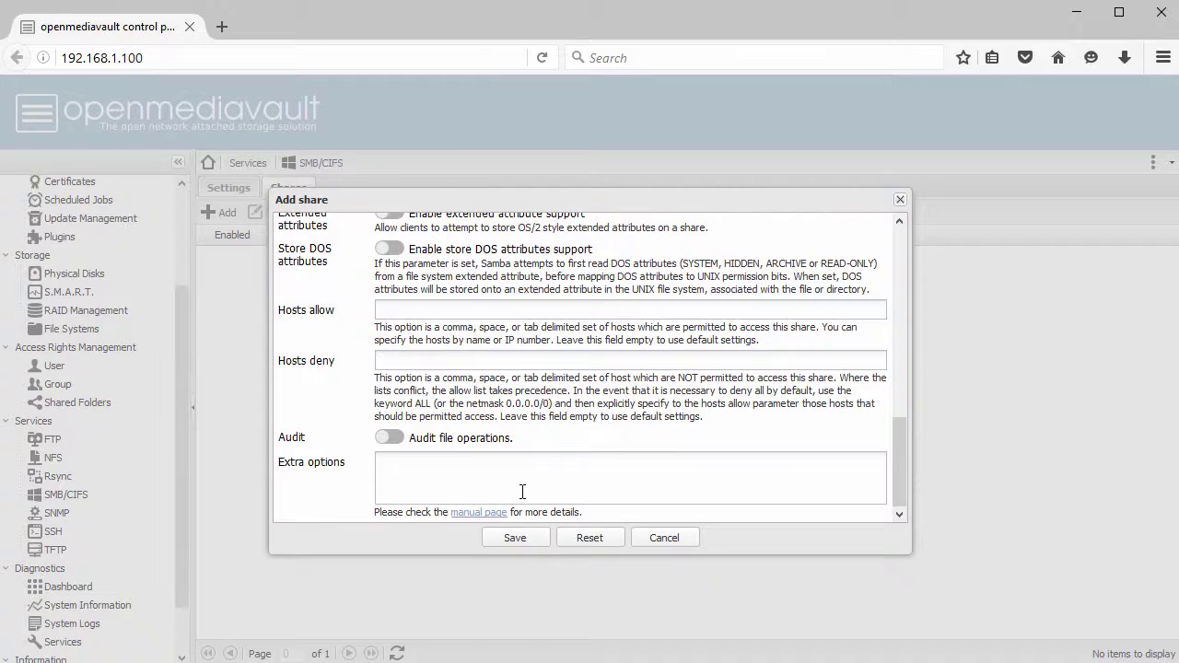
pyautogui.click(515, 542)
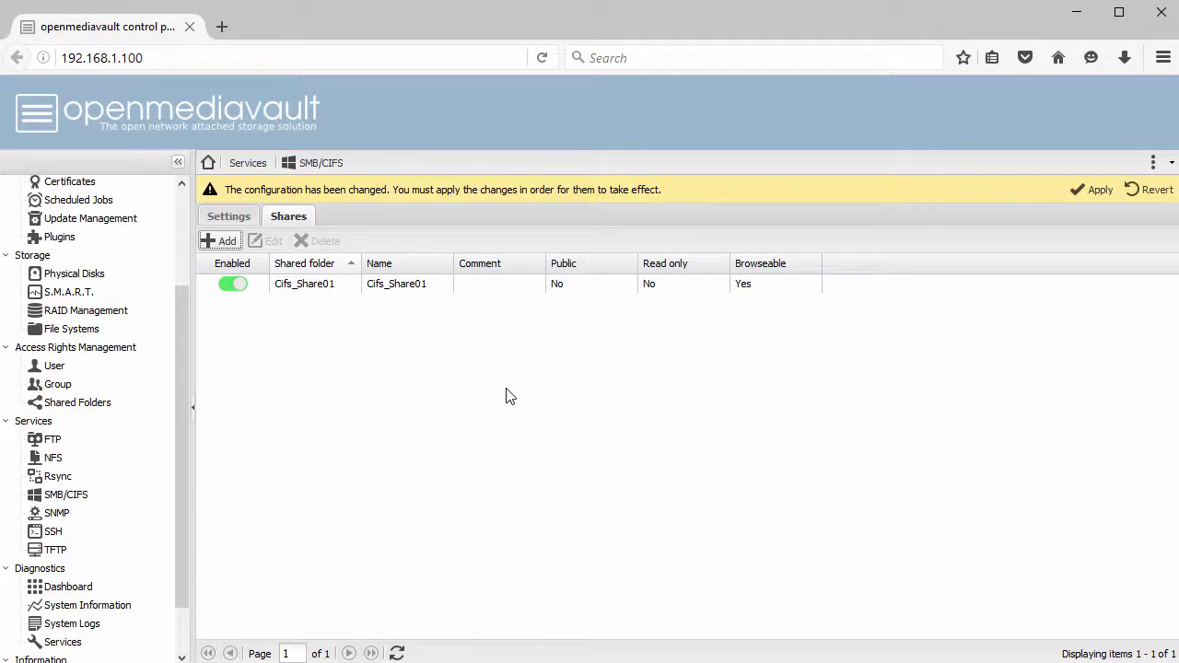
pyautogui.click(1093, 191)
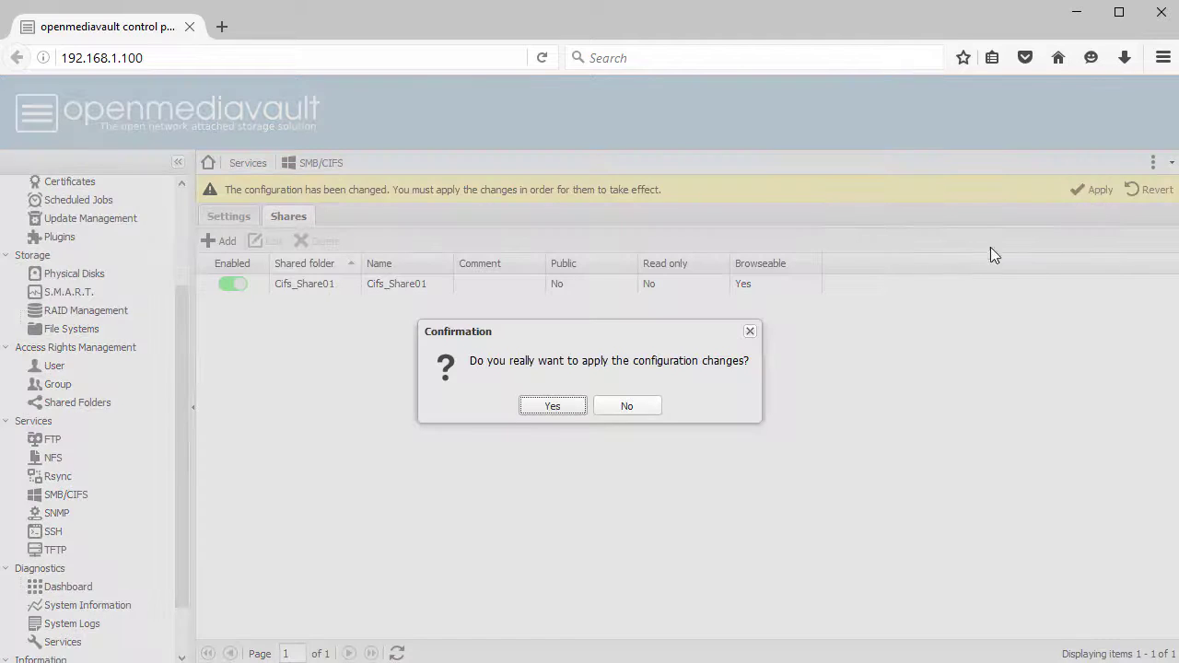
pyautogui.click(550, 407)
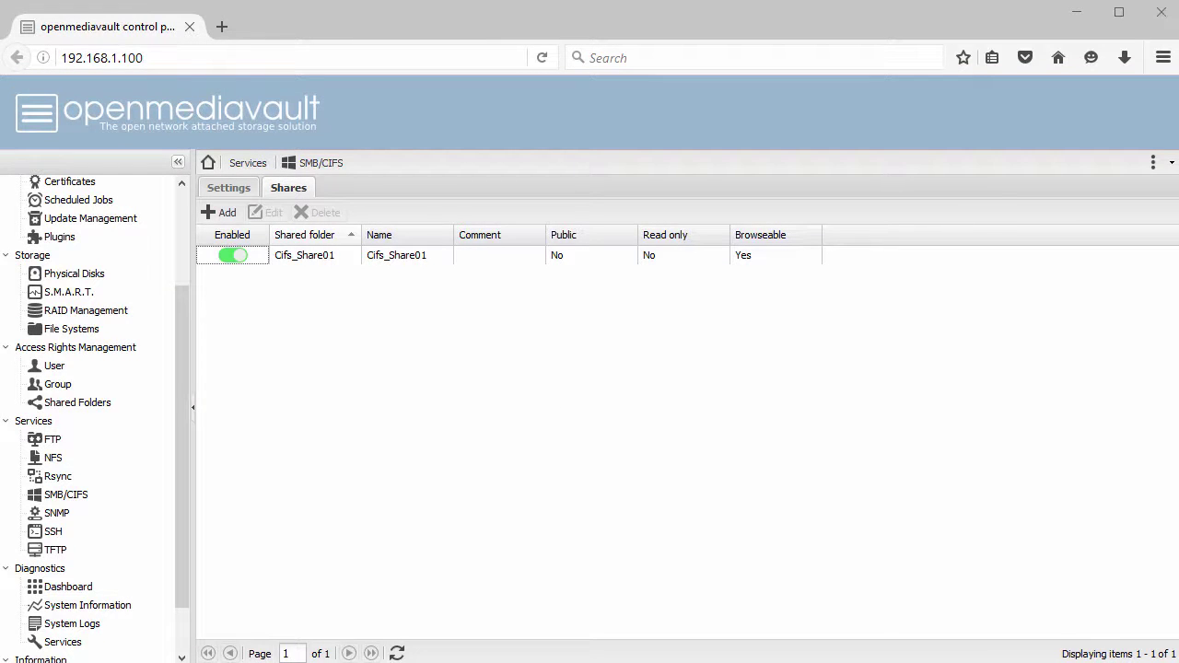
# - Sign in to the NAS network share with the new user's name and password
pyautogui.moveTo(205, 256); pyautogui.dragTo(566, 185)
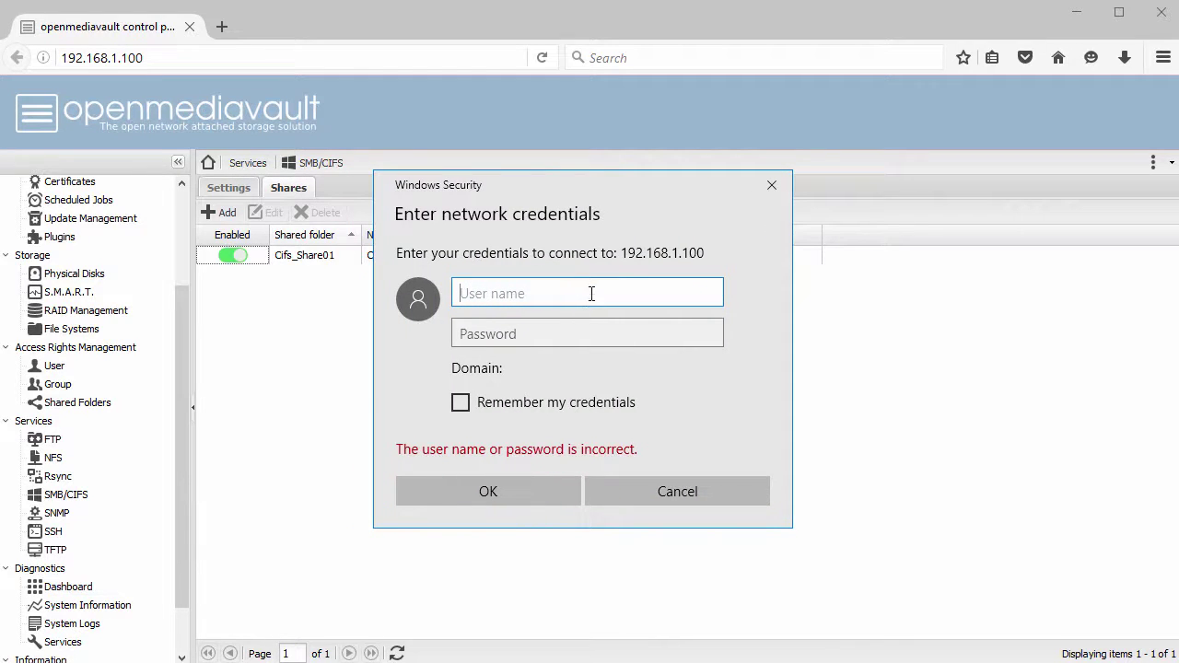
pyautogui.write('john')
pyautogui.press('Tab')
pyautogui.write('********')
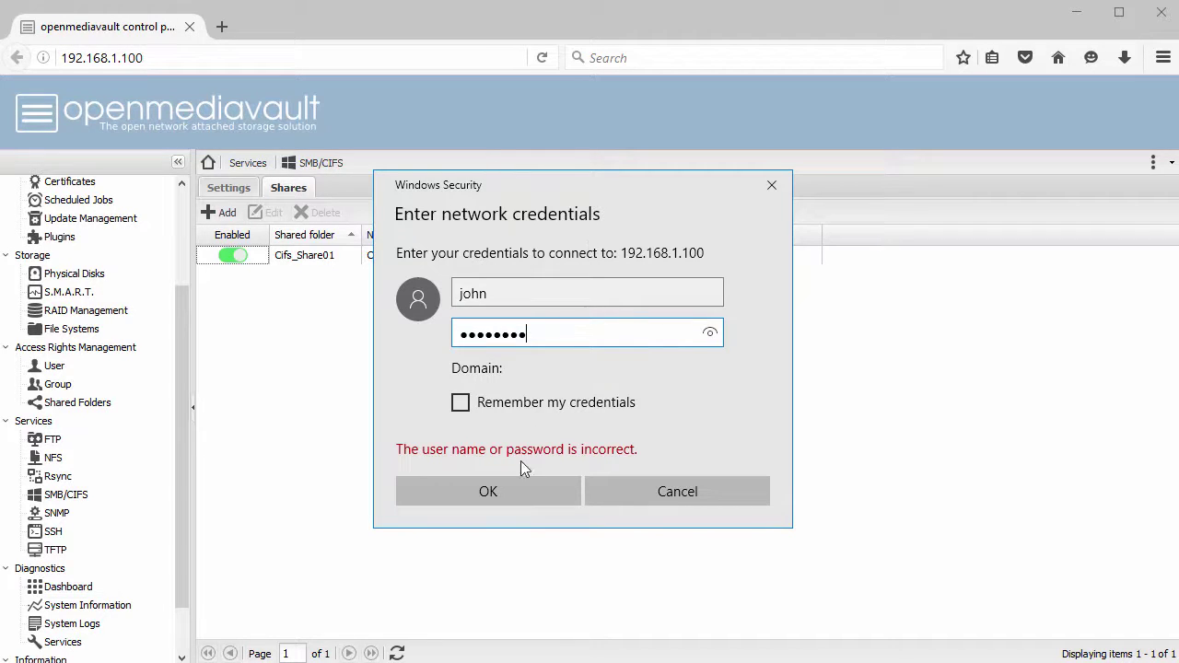
pyautogui.click(505, 491)
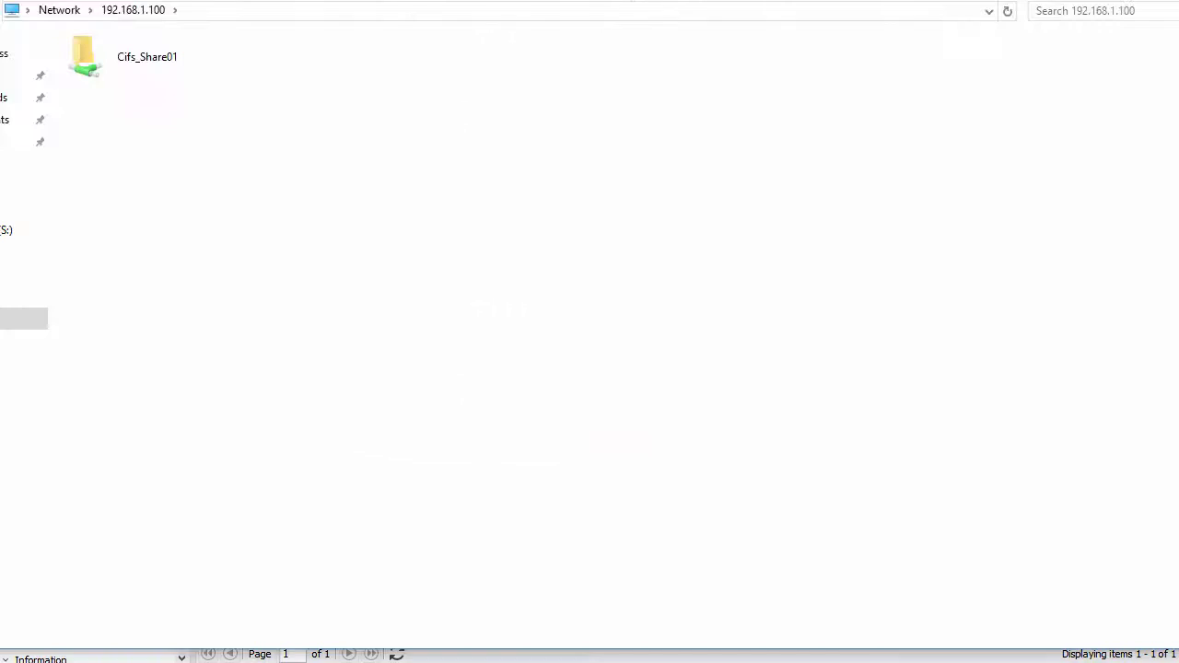
# - Open Cifs_Share01 and create an empty text document named TestFile.txt
pyautogui.doubleClick(157, 58)
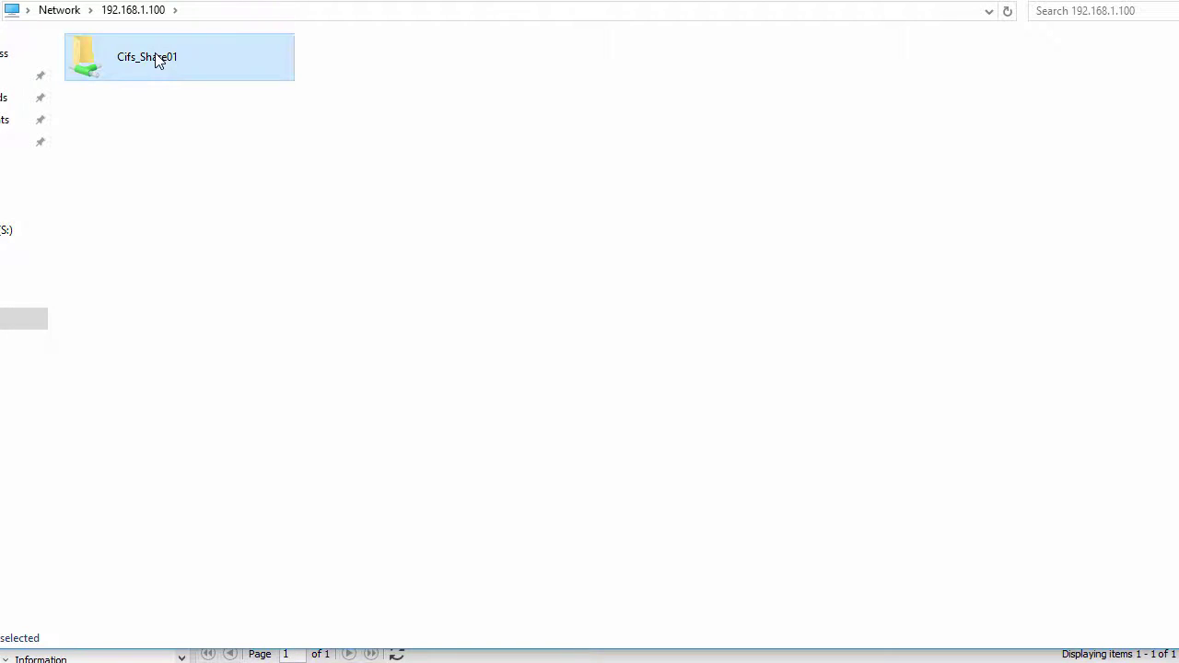
pyautogui.rightClick(282, 142)
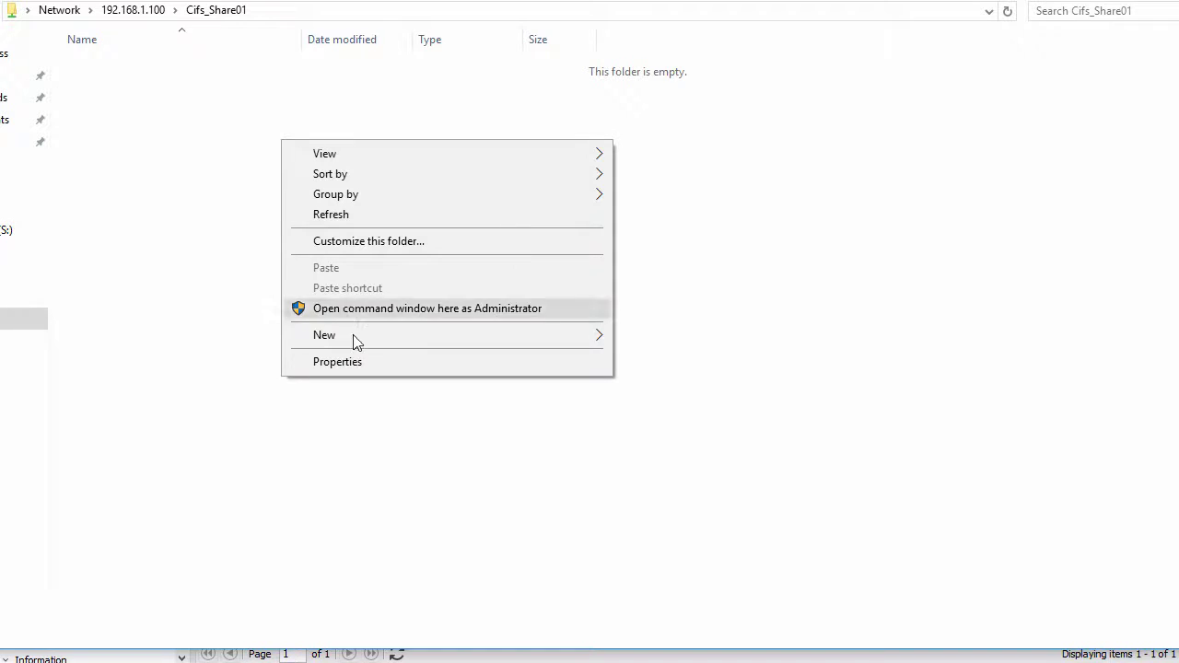
pyautogui.moveTo(372, 342)
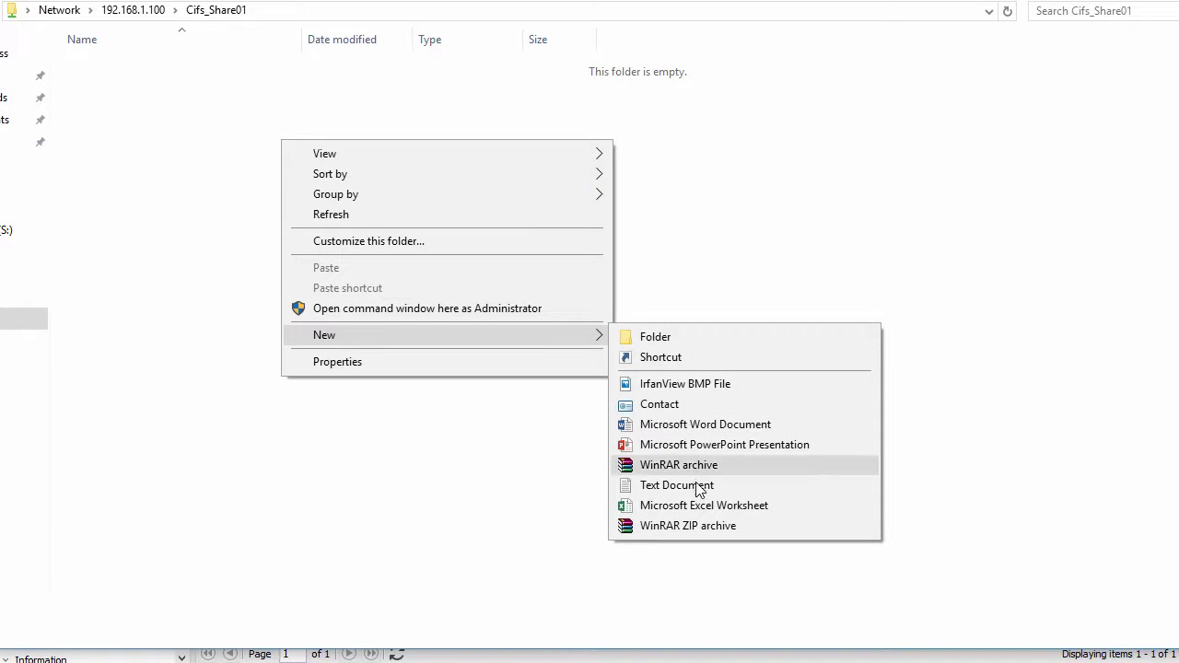
pyautogui.click(699, 486)
pyautogui.write('TestFile')
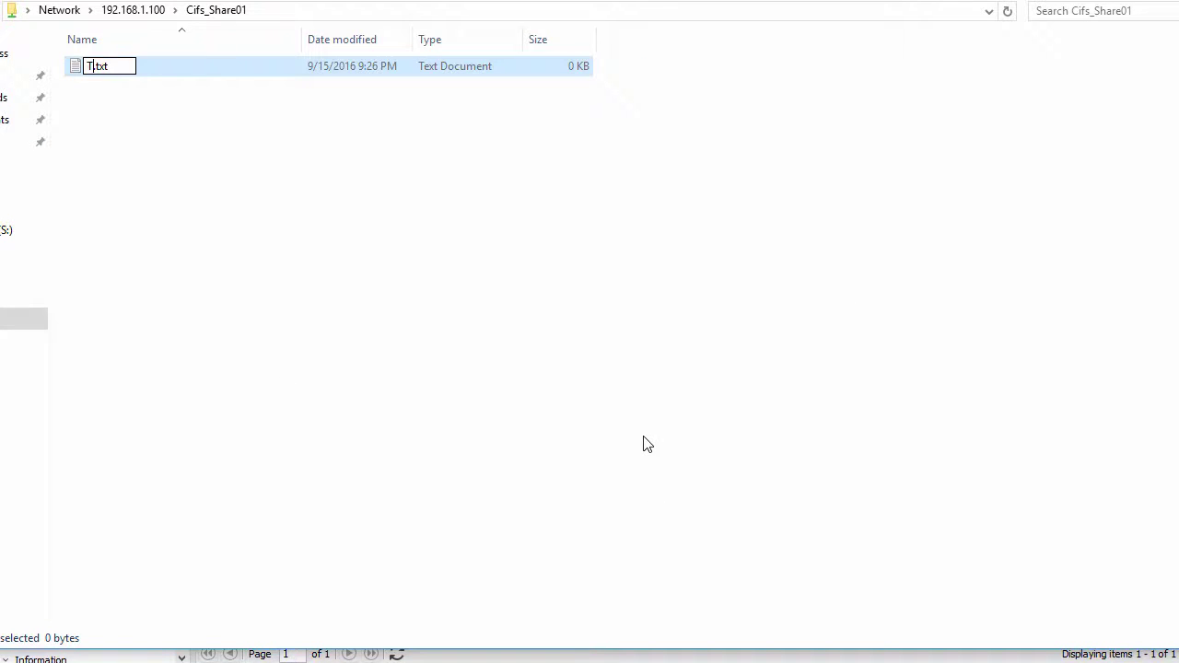
pyautogui.press('Return')
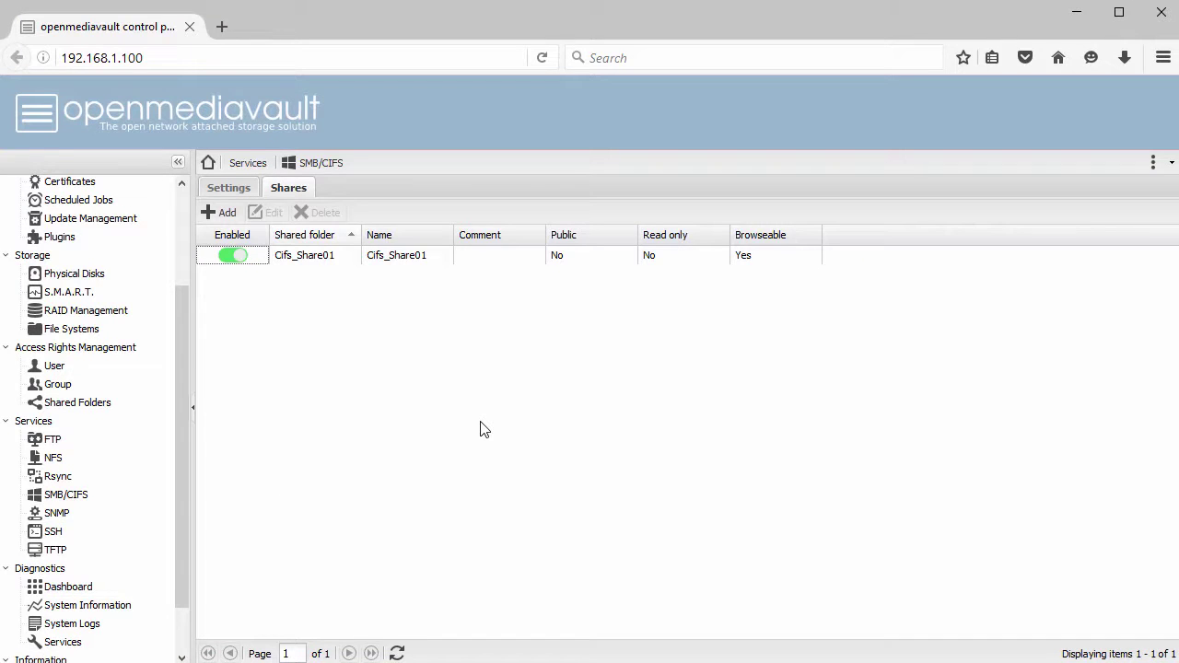
# - Review System Information's Processes, Performance statistics and Report, then System Logs and Services, ending on Dashboard
pyautogui.scroll(-2, 184, 488)
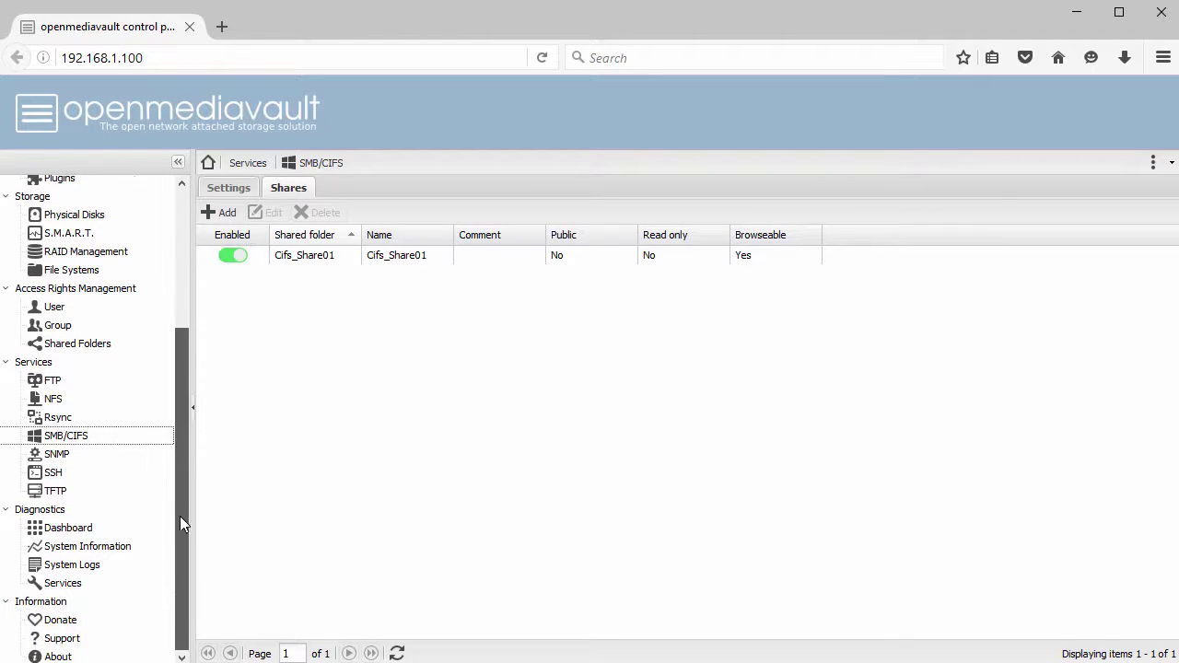
pyautogui.click(83, 530)
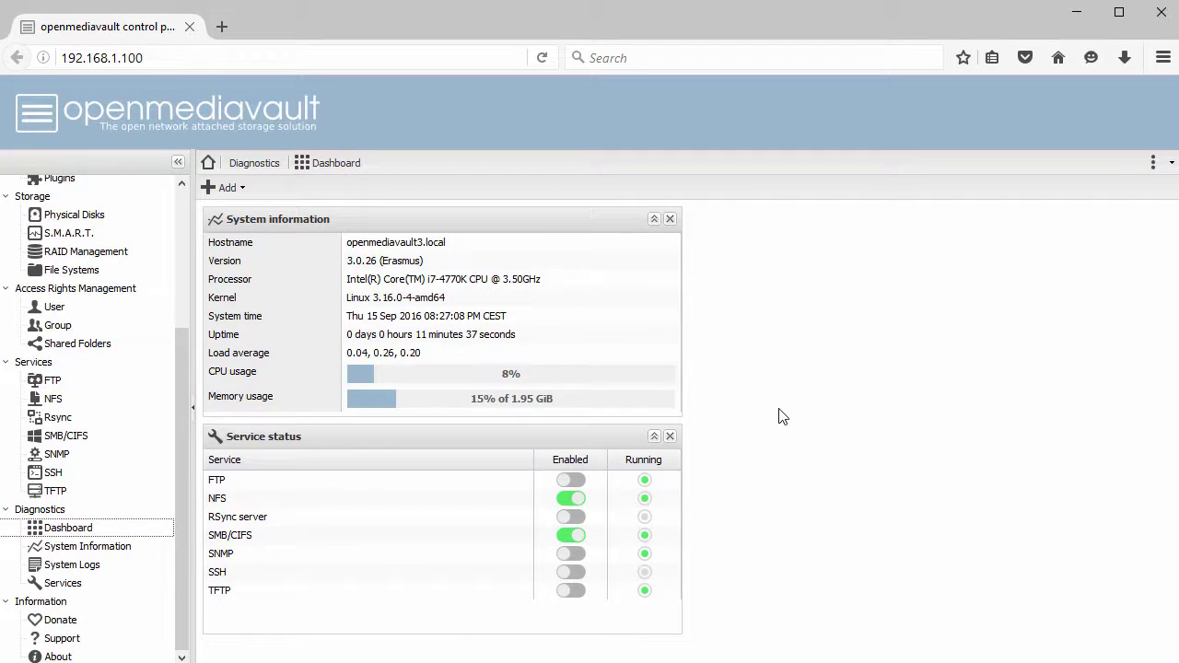
pyautogui.click(84, 549)
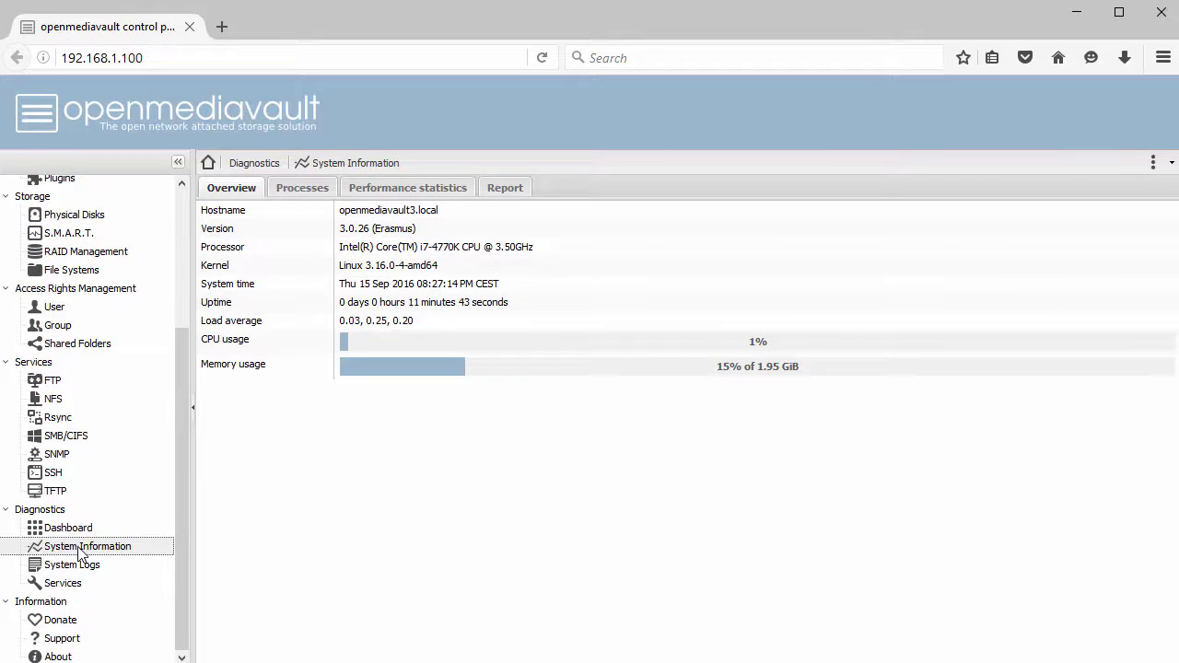
pyautogui.click(301, 189)
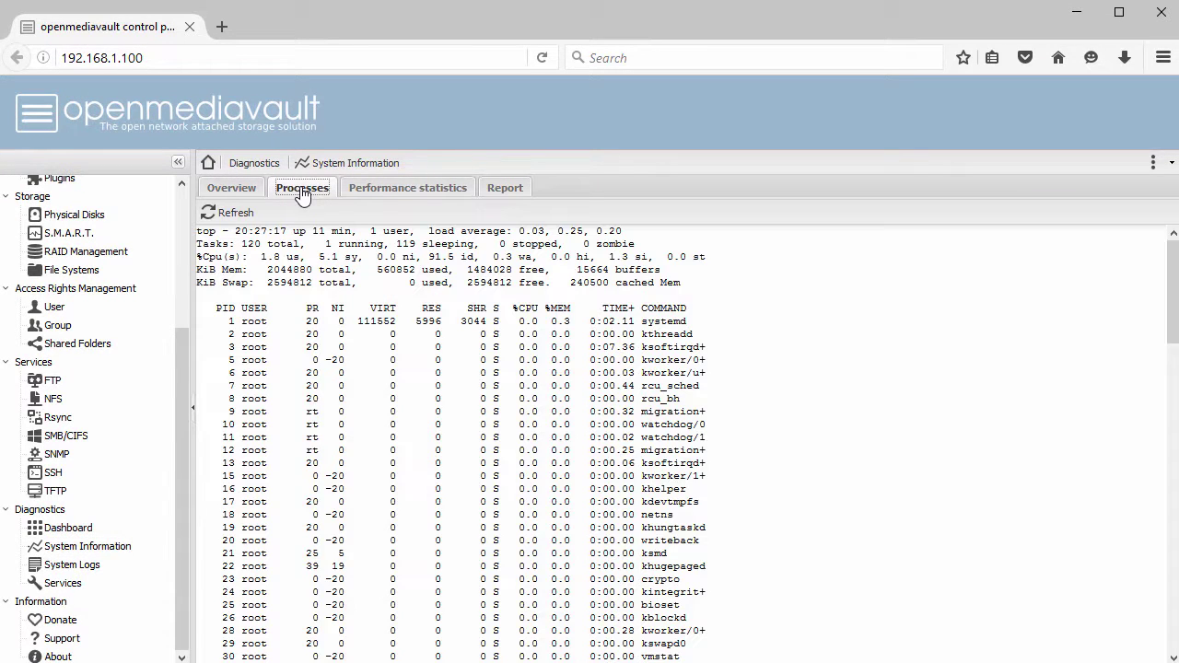
pyautogui.click(391, 191)
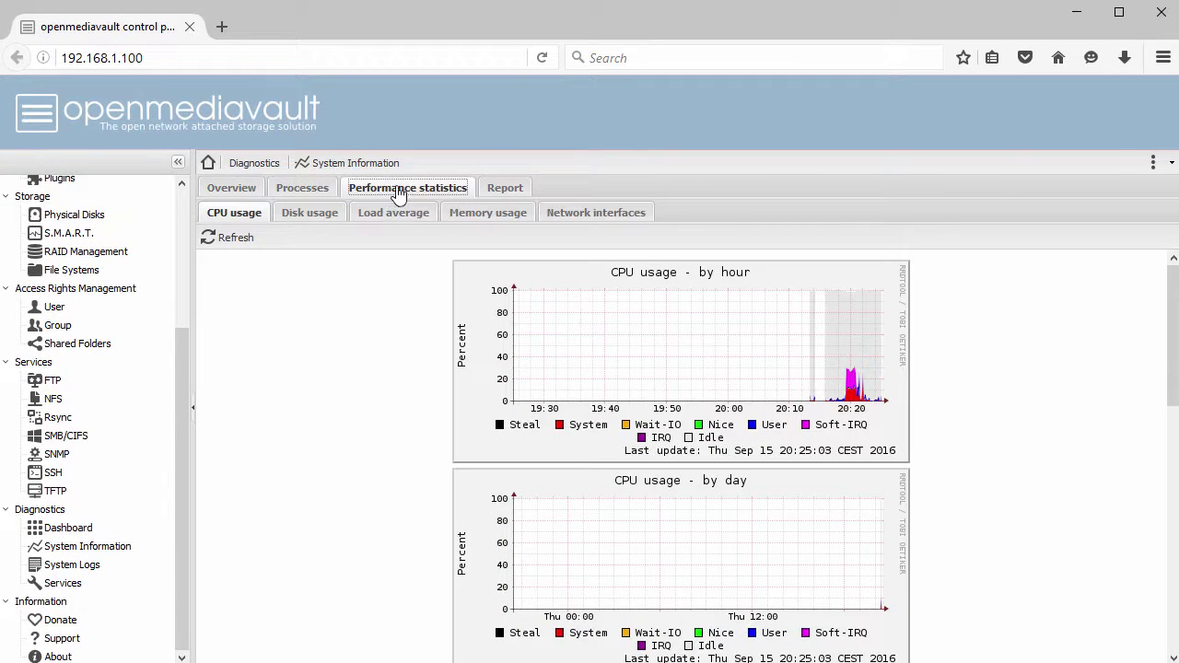
pyautogui.click(495, 190)
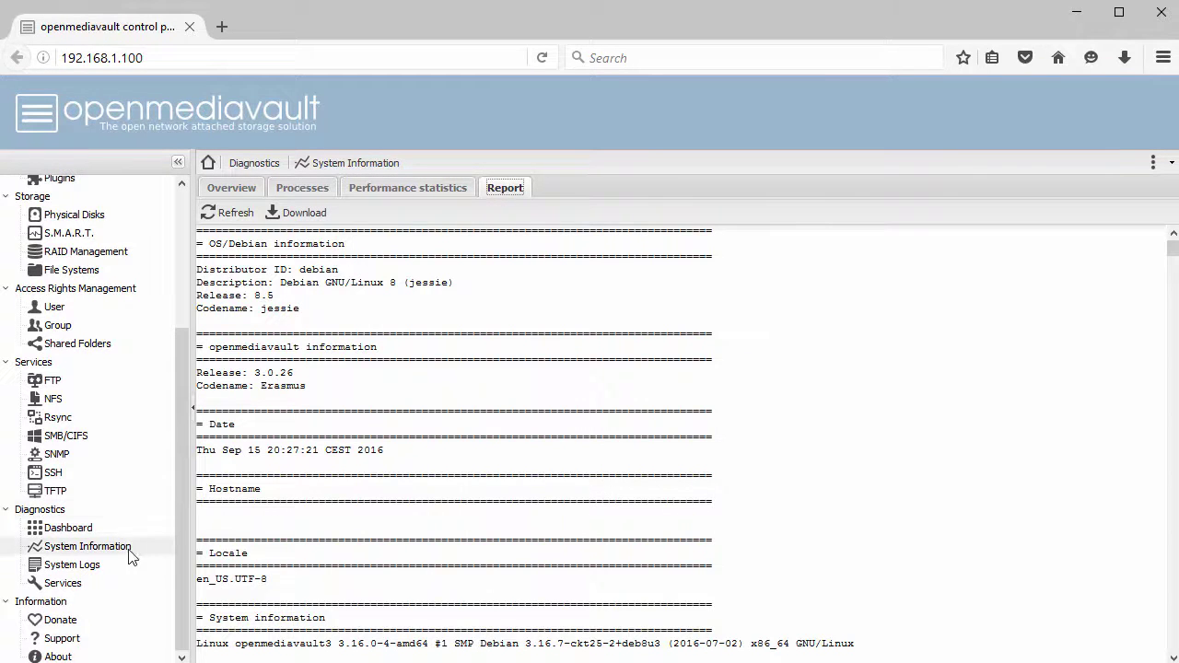
pyautogui.click(72, 565)
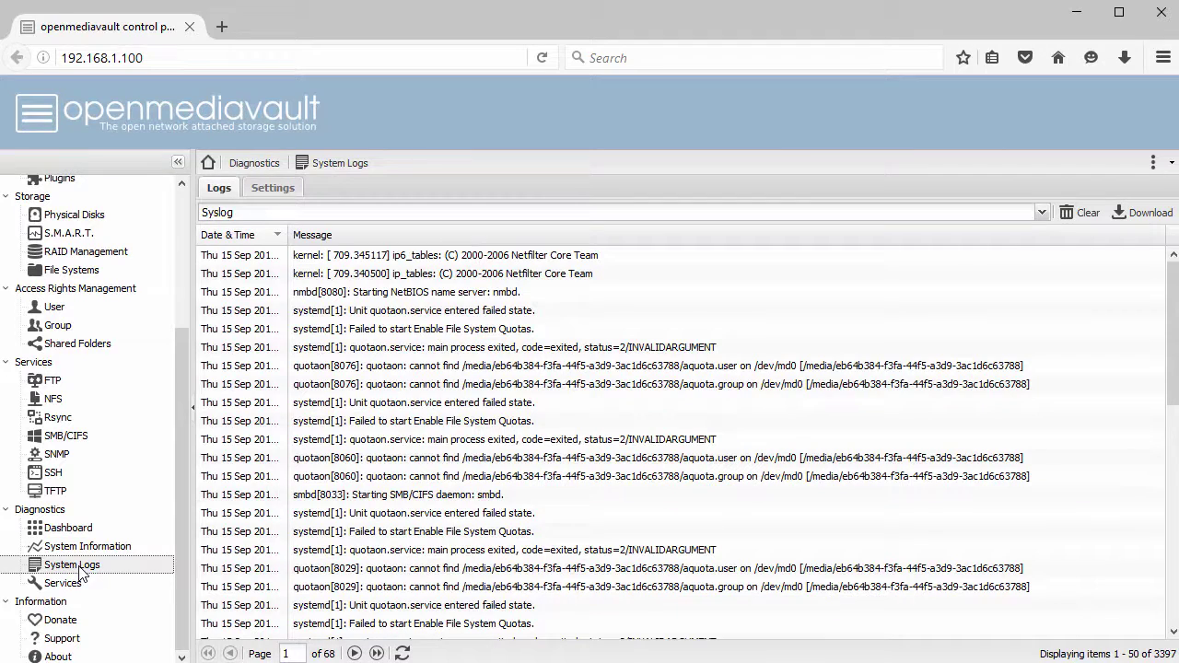
pyautogui.click(70, 585)
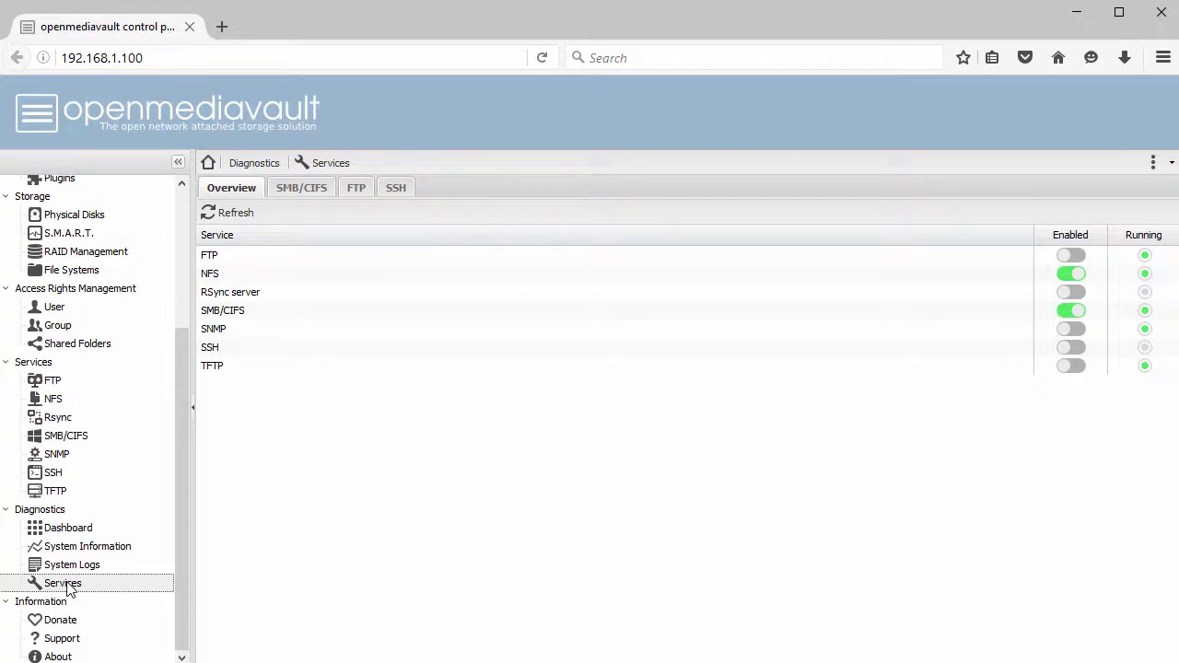
pyautogui.click(69, 530)
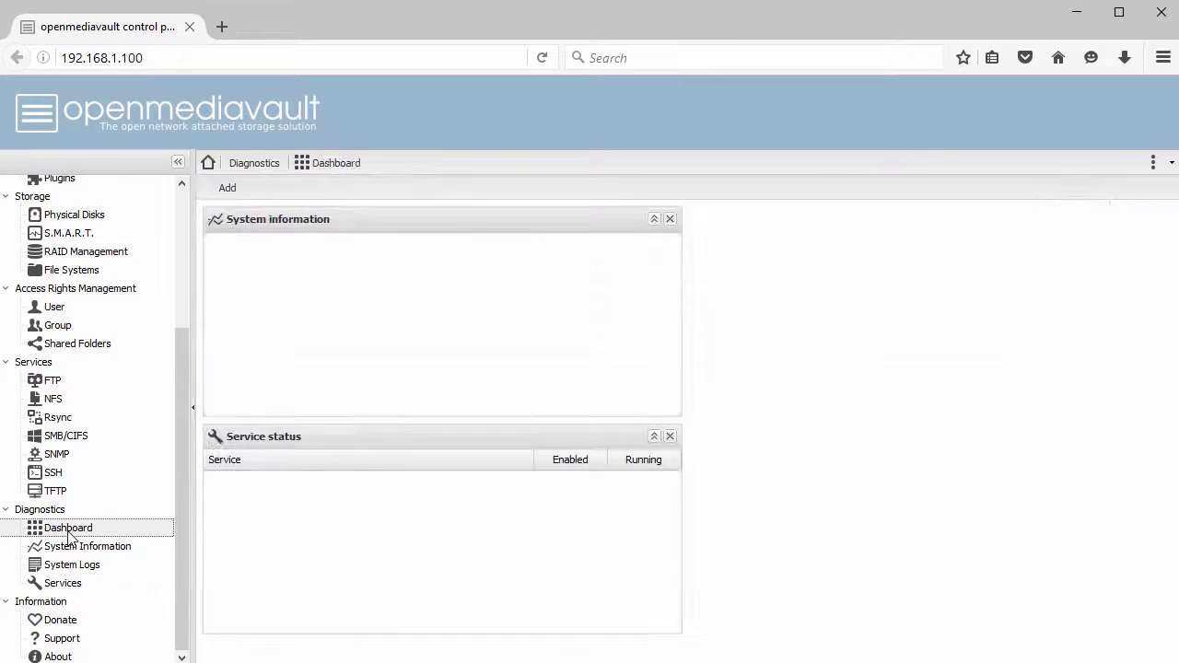